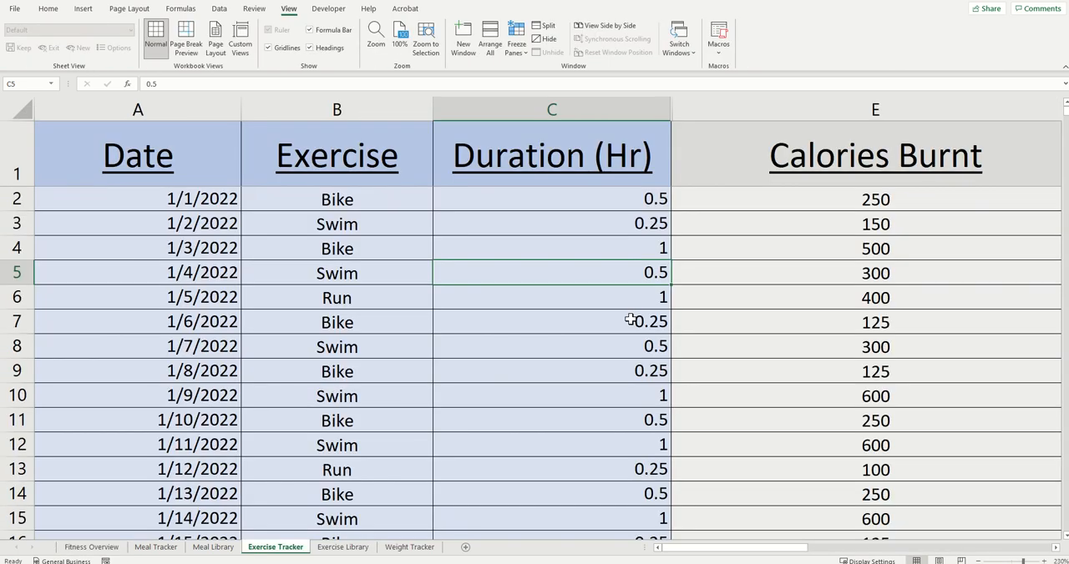
Step: Review the finished example's Exercise Tracker entries and the calorie summary and charts on the Fitness Overview sheet
scroll(632, 317, "down", 1)
scroll(630, 319, "down", 2)
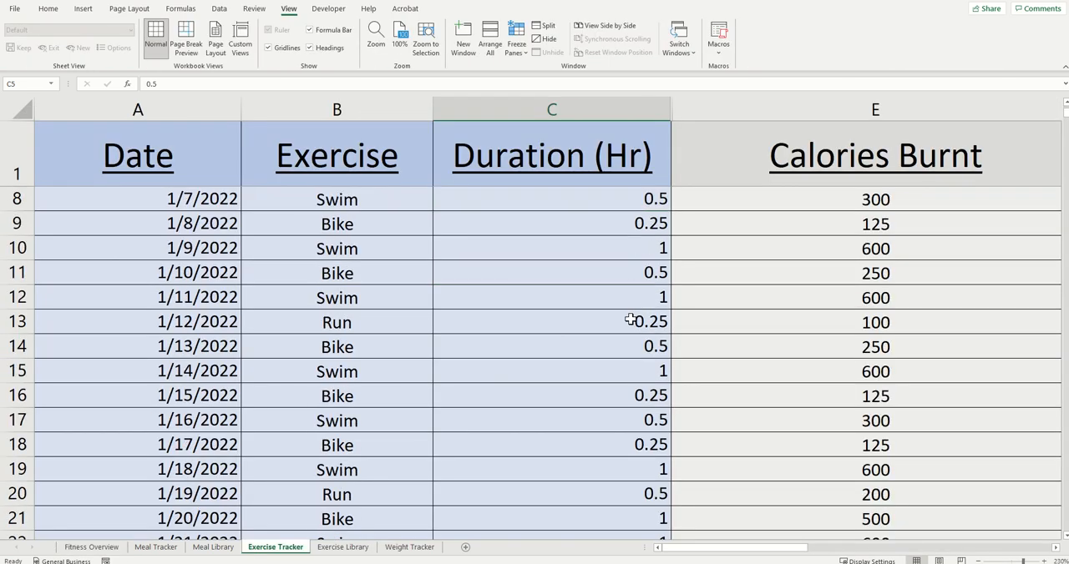
scroll(631, 320, "down", 1)
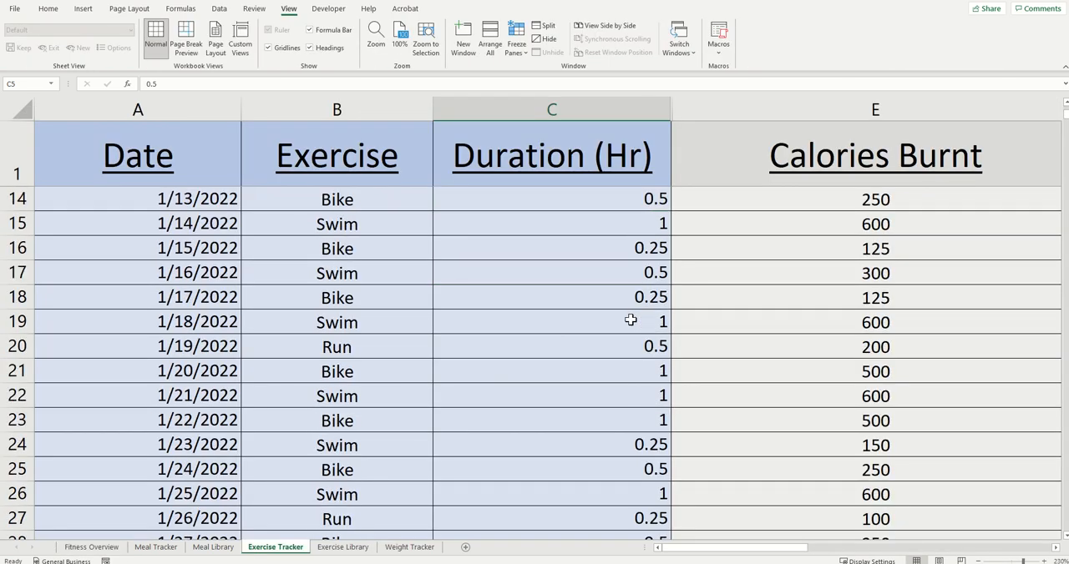
scroll(631, 320, "down", 1)
scroll(630, 320, "down", 1)
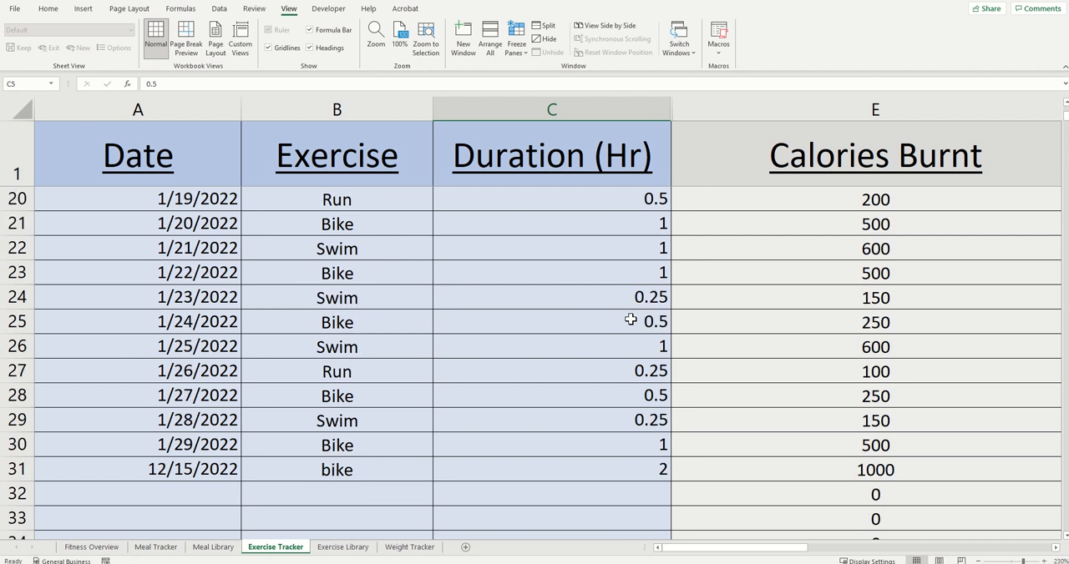
key("ctrl+Page_Up")
key("ctrl+Page_Up")
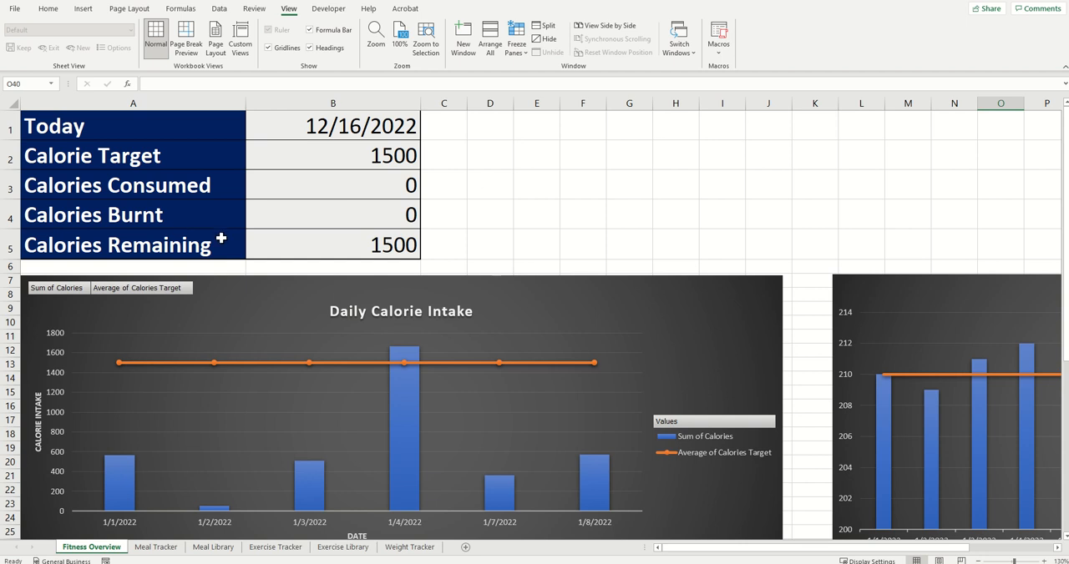
scroll(780, 484, "down", 7)
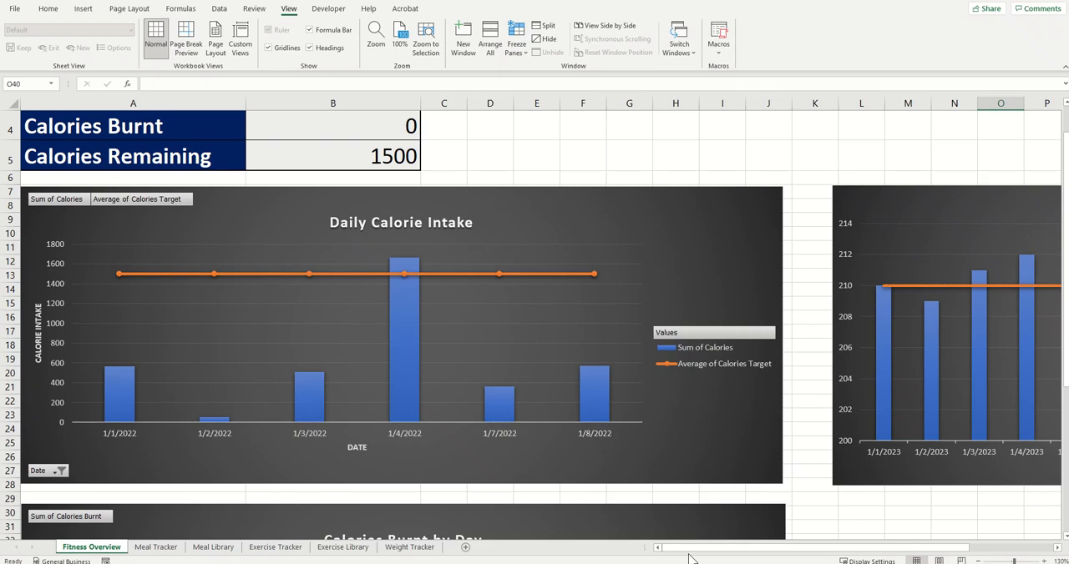
left_click_drag(690, 549, 773, 557)
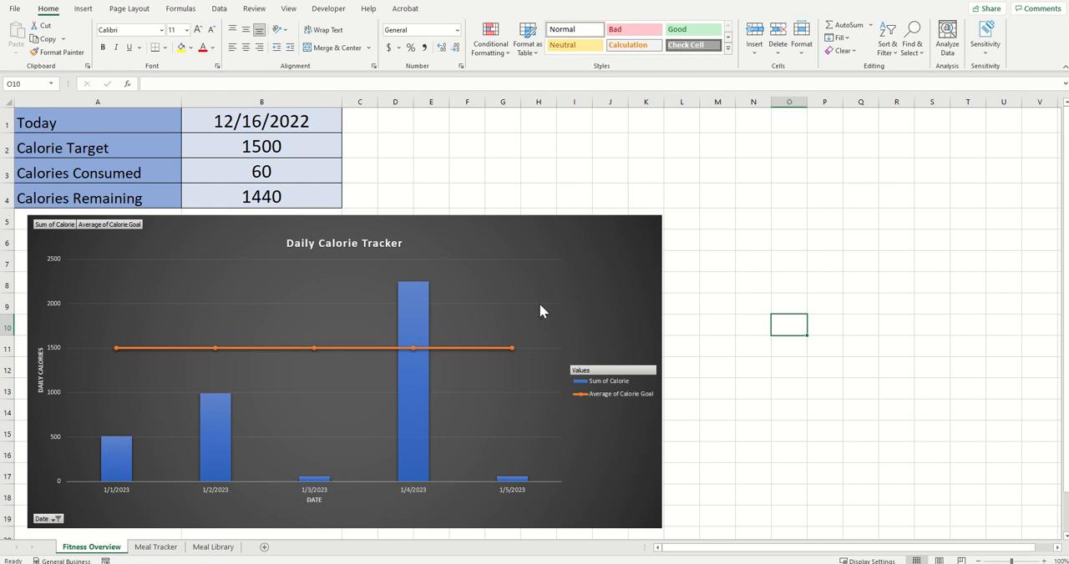
Step: Create a copy of the Meal Tracker sheet within the same workbook and place it after the last sheet
left_click(166, 551)
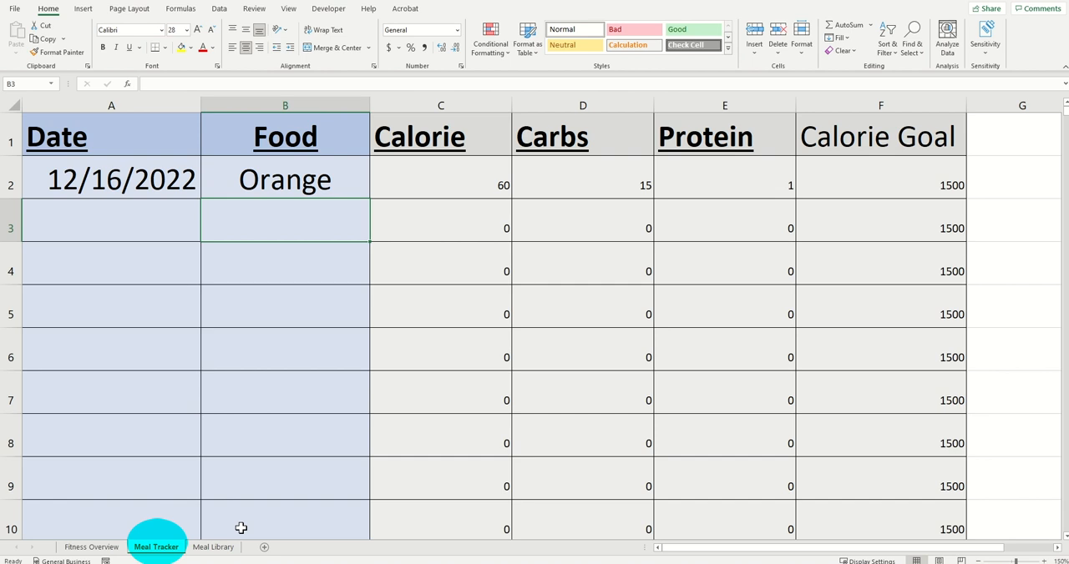
right_click(170, 554)
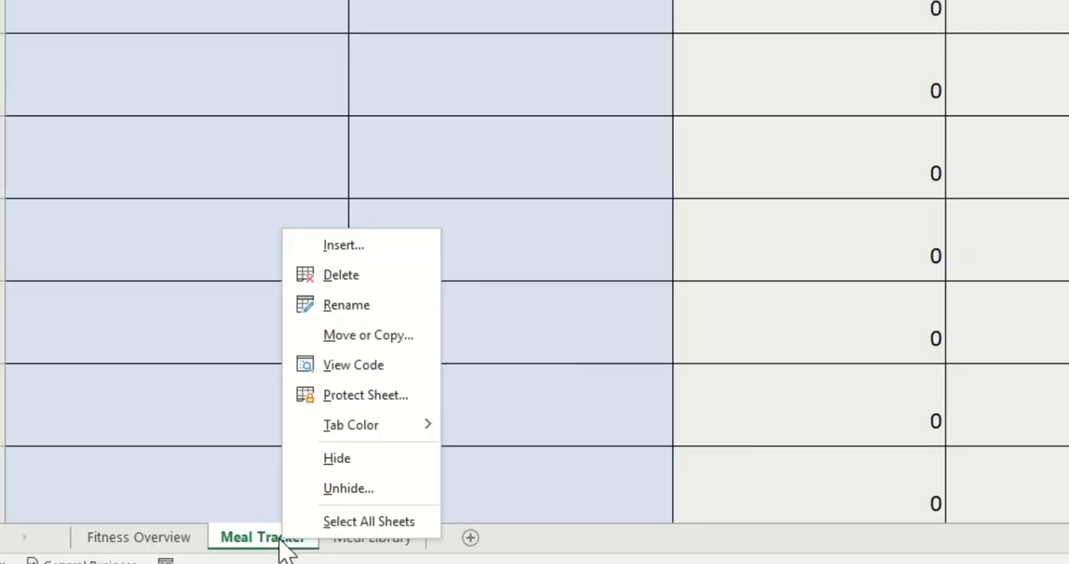
left_click(367, 342)
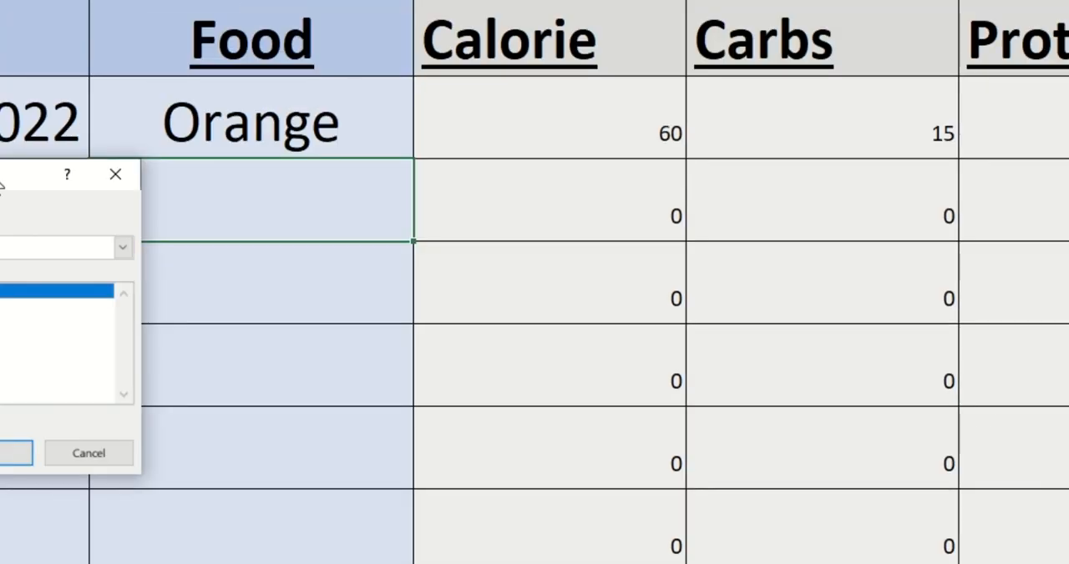
left_click_drag(2, 182, 462, 127)
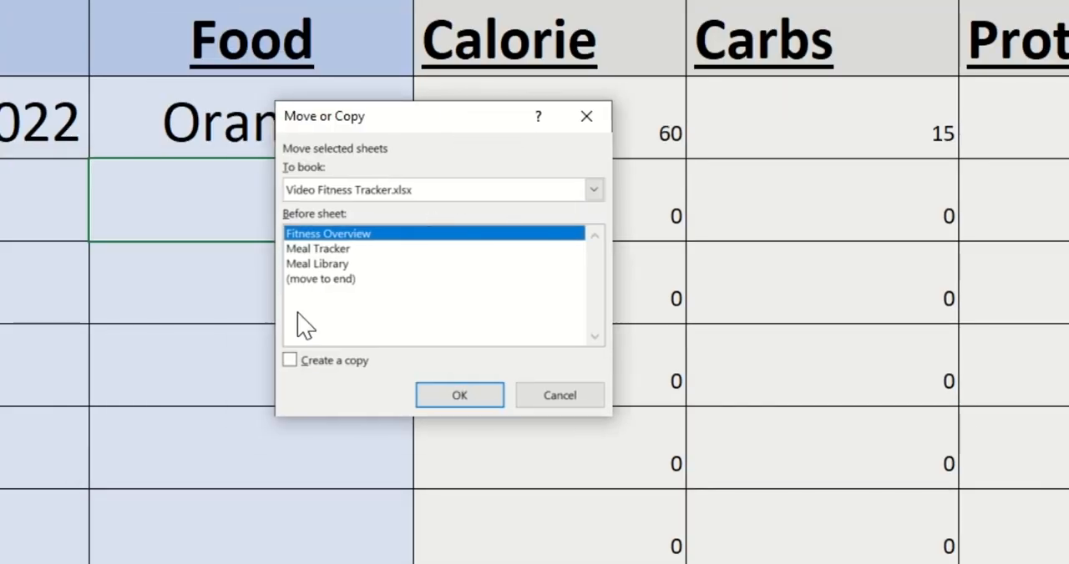
left_click(291, 360)
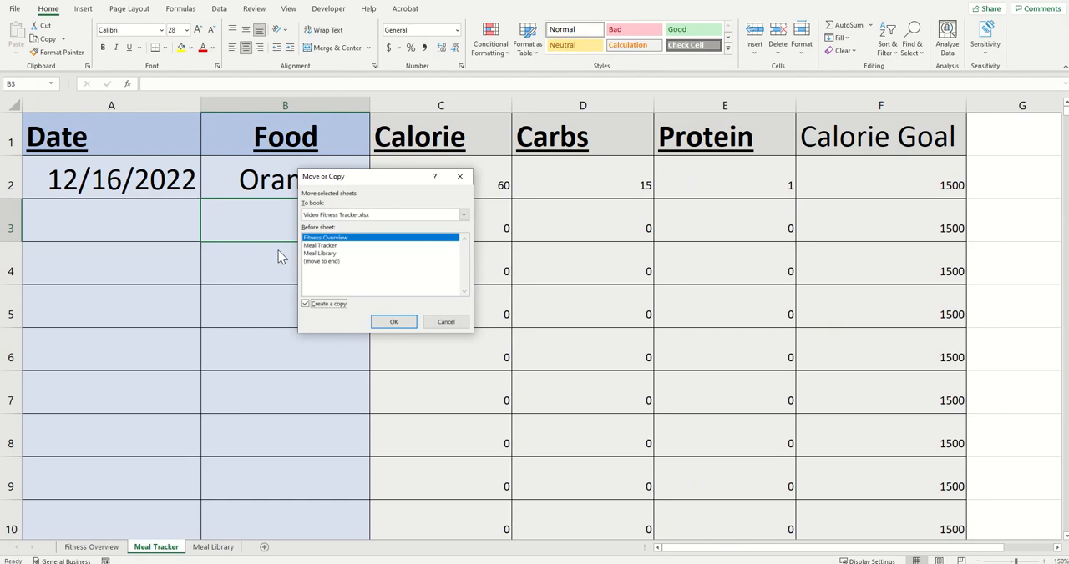
left_click(339, 262)
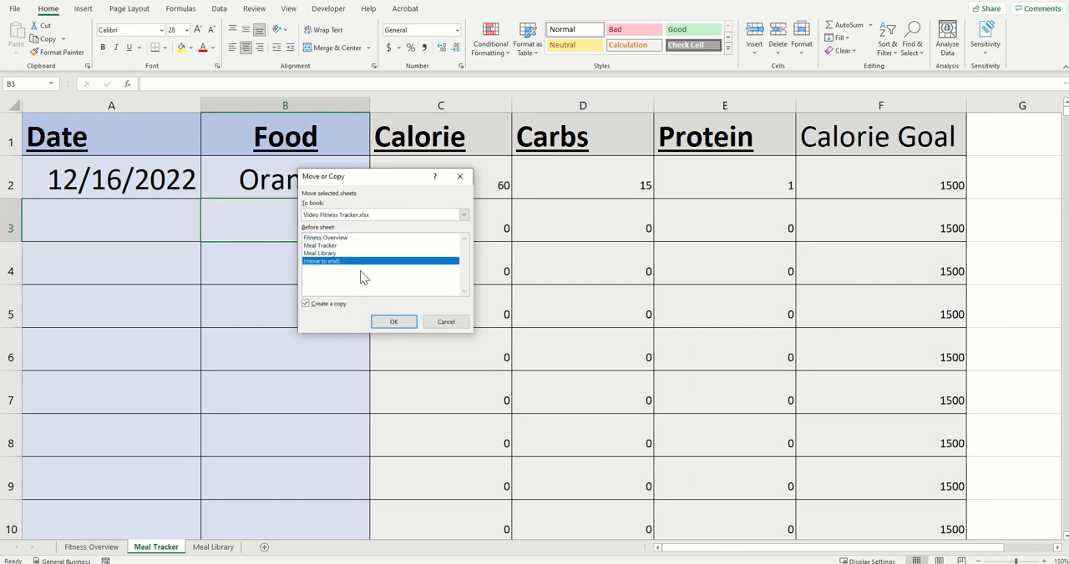
left_click(394, 322)
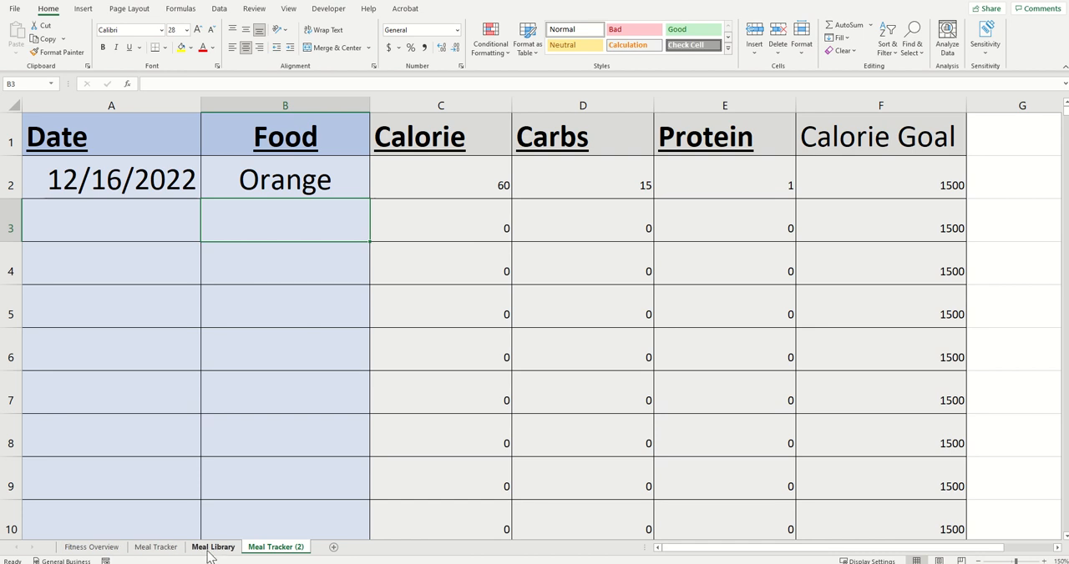
Step: Rename the copied Meal Tracker sheet as "Excercise Tracker"
right_click(271, 553)
left_click(301, 427)
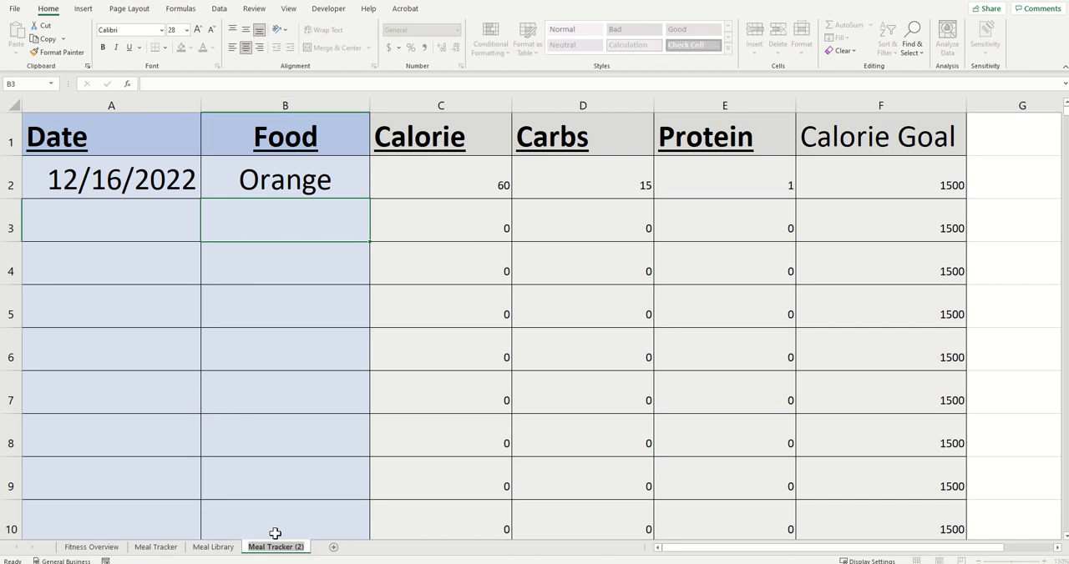
type("Excercise Tracker")
key("Return")
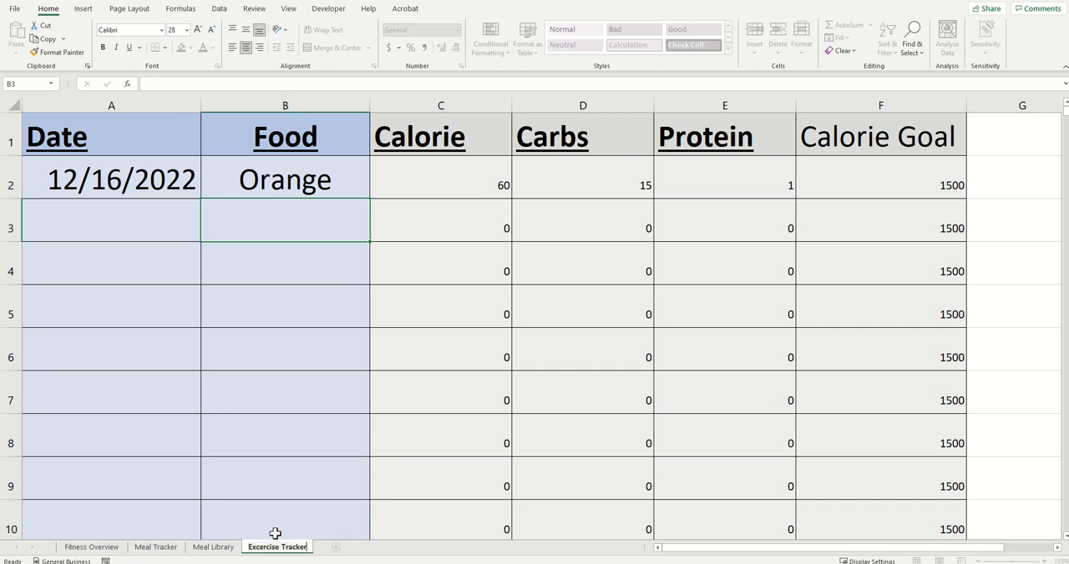
Step: Replace the Food header in cell B1 with "Exercise"
left_click(284, 205)
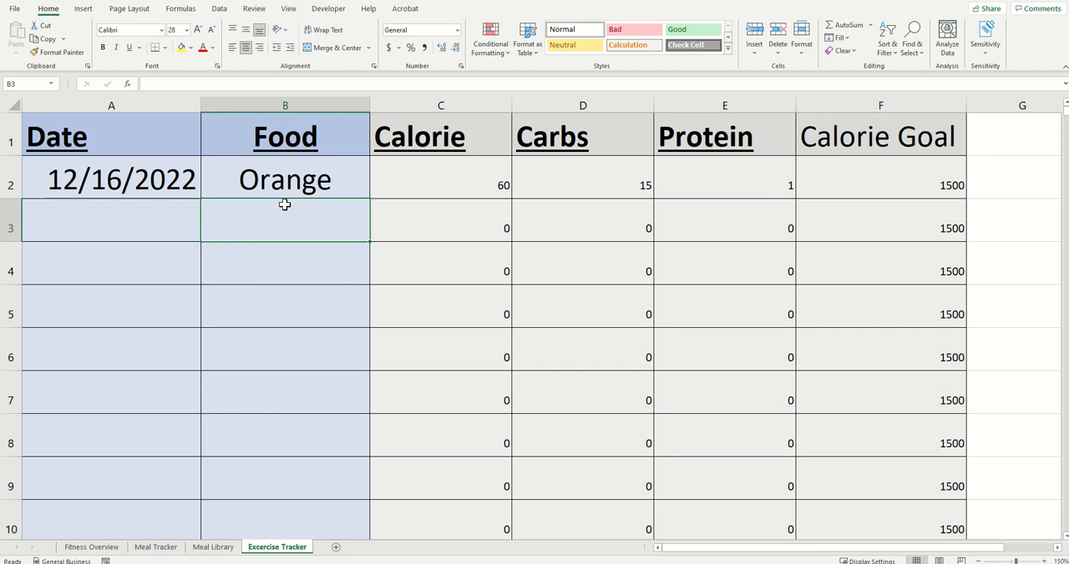
left_click(107, 135)
left_click(332, 131)
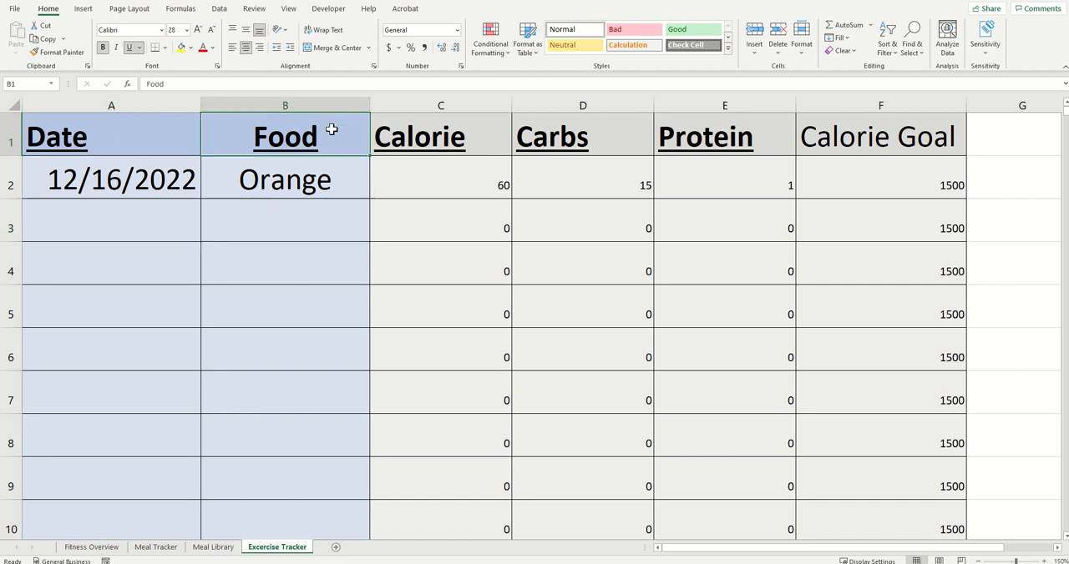
type("Excercis")
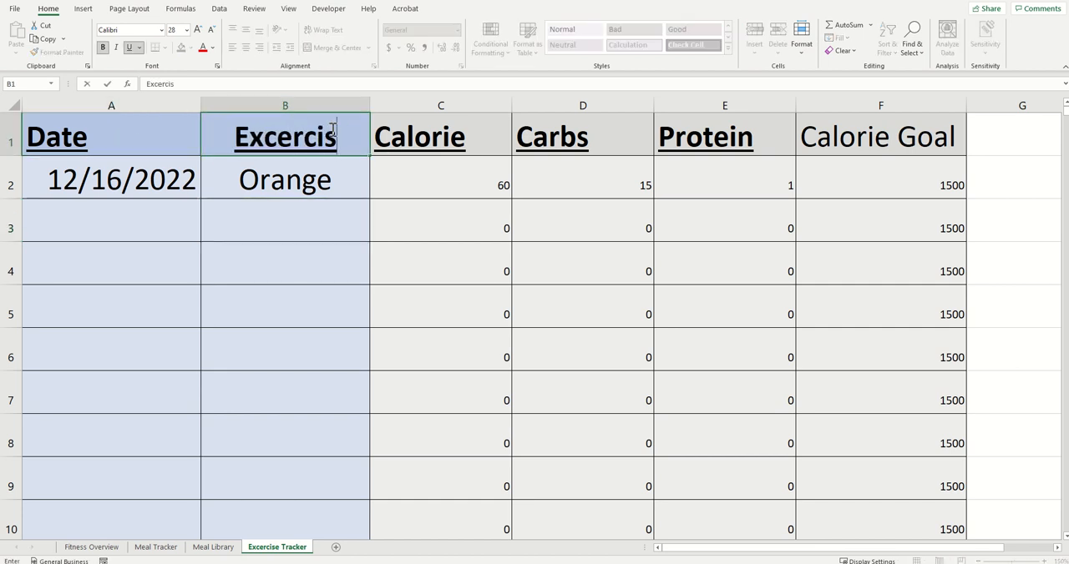
type("e")
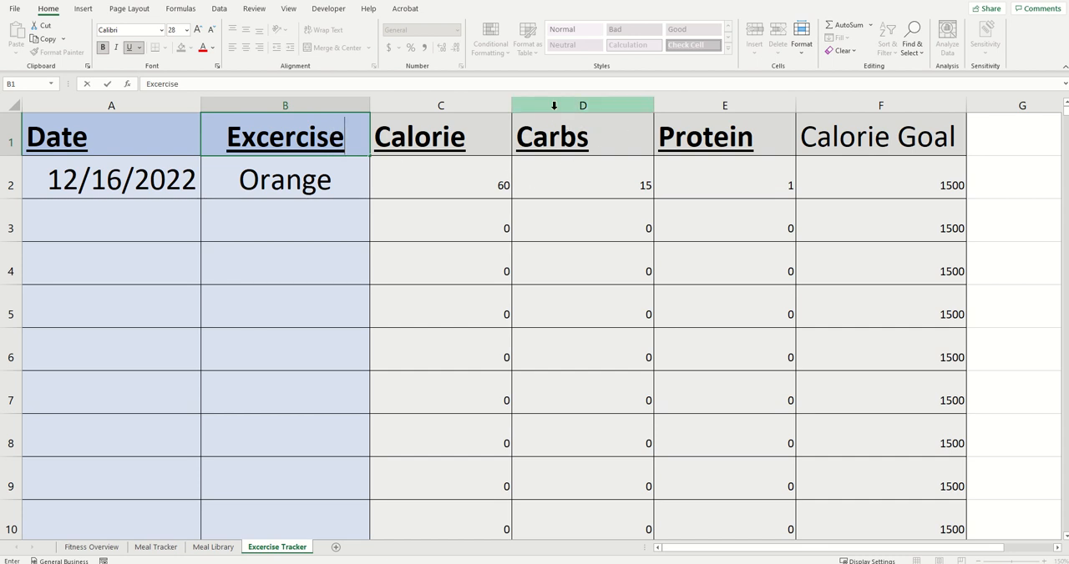
Step: Delete the Carbs, Protein and Calorie Goal columns (D to F) from the exercise sheet
left_click_drag(549, 101, 882, 104)
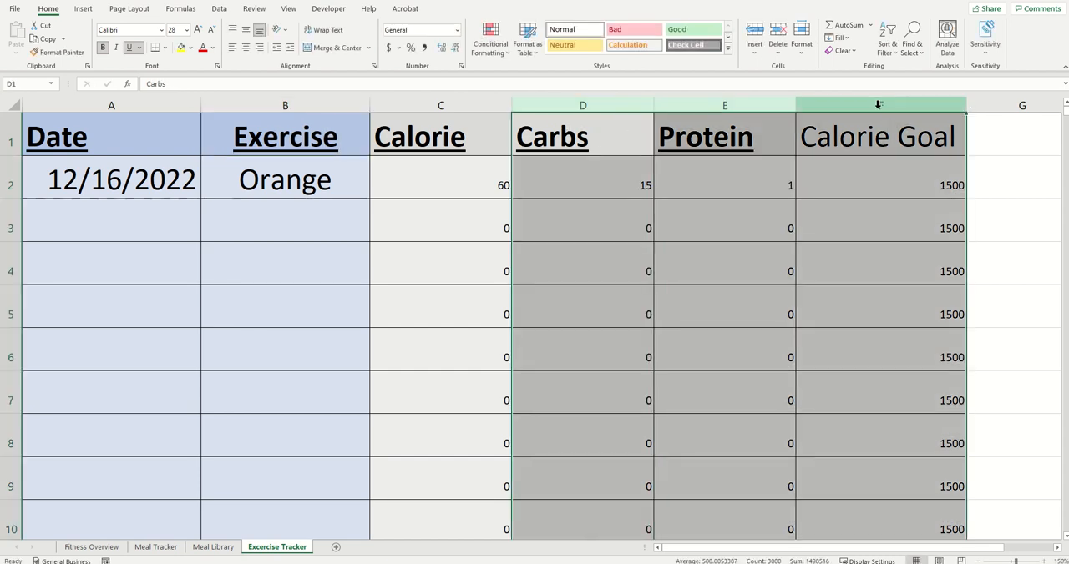
right_click(640, 101)
left_click(662, 213)
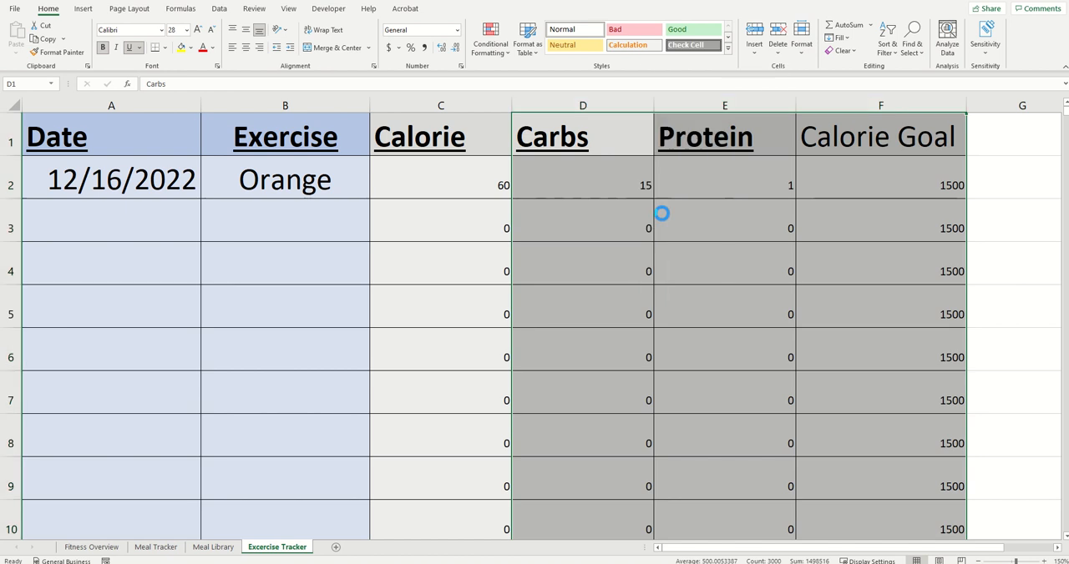
Step: Change the header in cell C1 to "Calories Burnt" and fit the column width to it
left_click(478, 144)
double_click(476, 140)
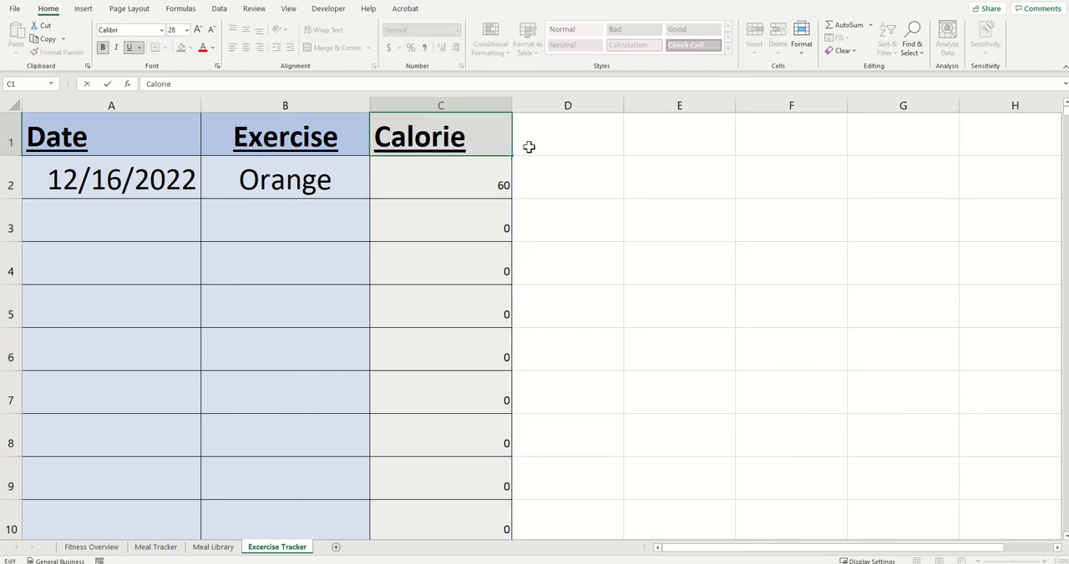
type("s B")
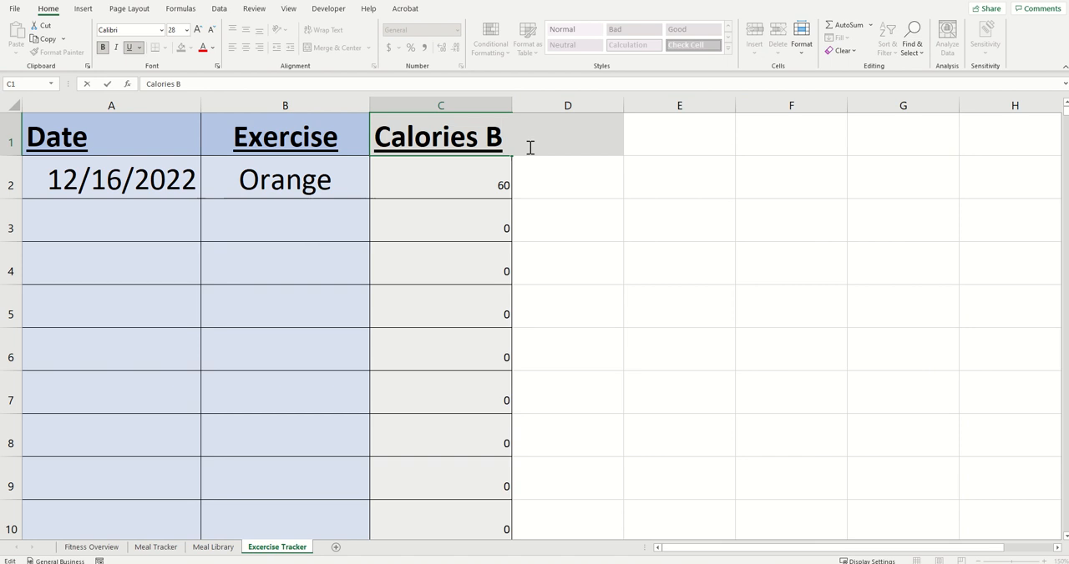
type("urnt")
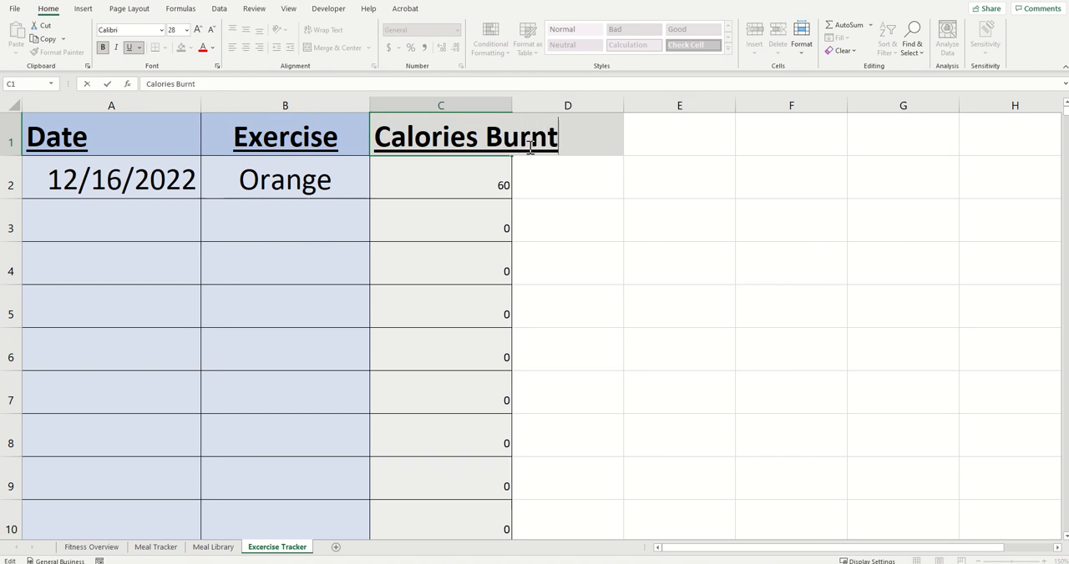
key("Return")
double_click(512, 106)
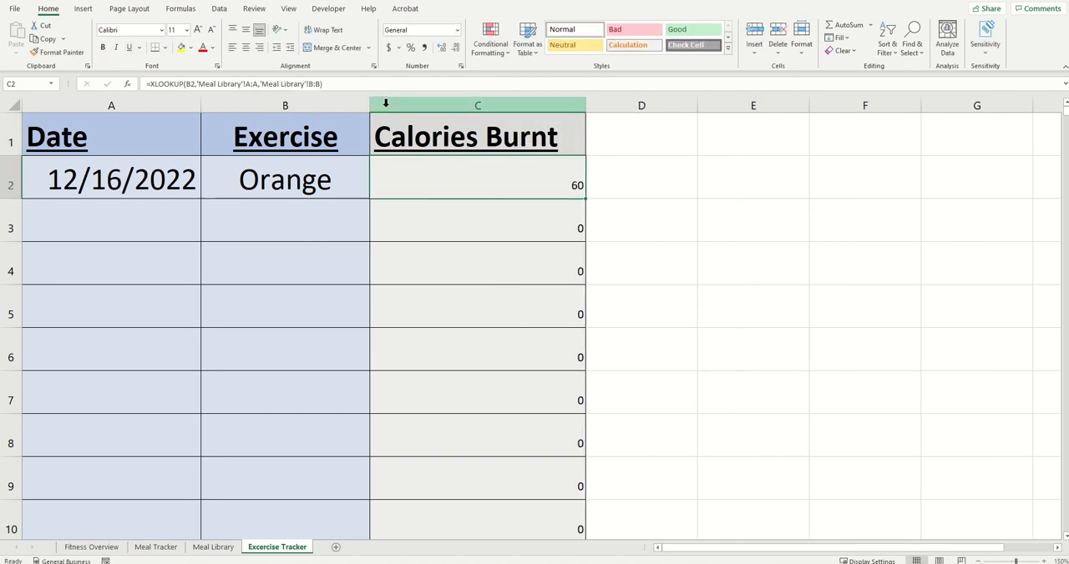
Step: Insert a new column before Calories Burnt and give it the header "Duration (hr)" in cell C1
right_click(386, 106)
key("Escape")
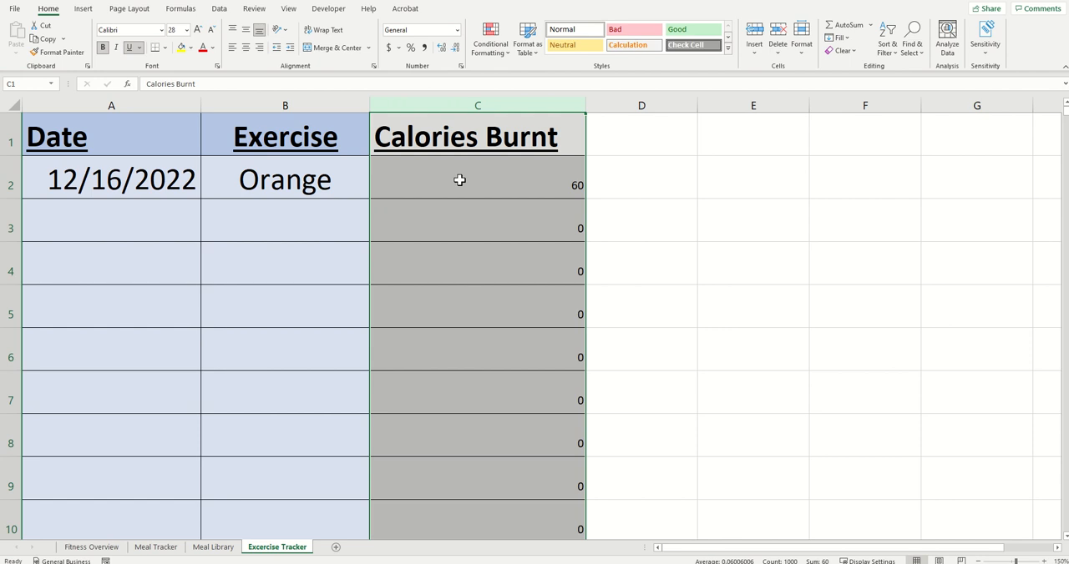
right_click(422, 100)
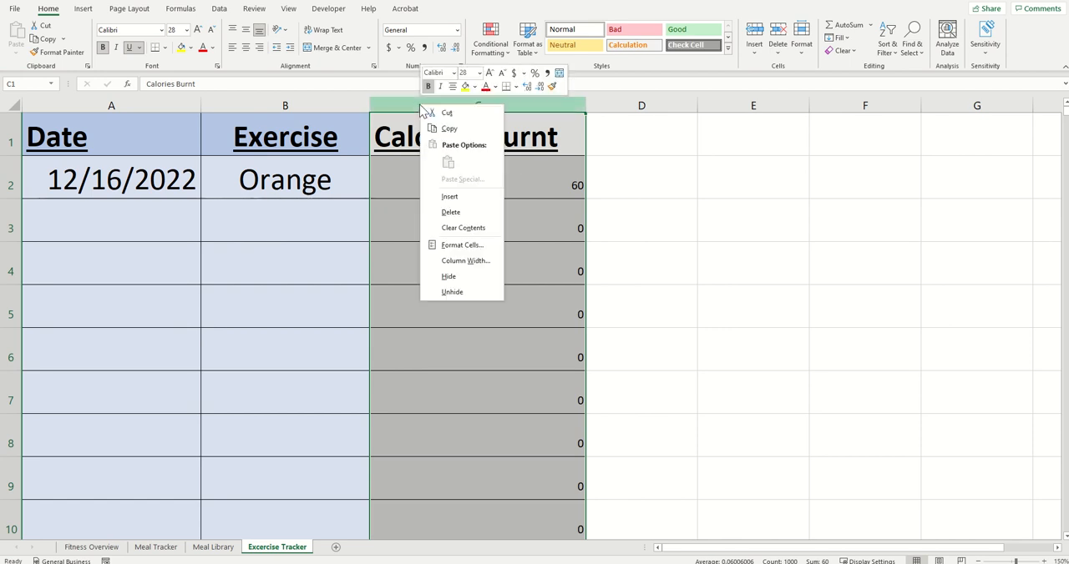
left_click(452, 195)
left_click(534, 149)
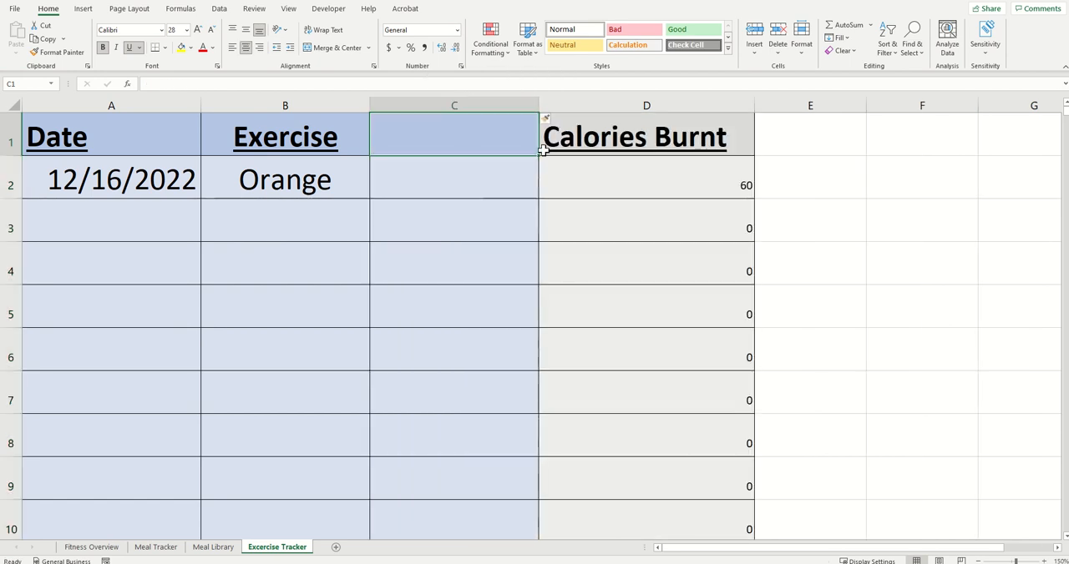
type("Duration")
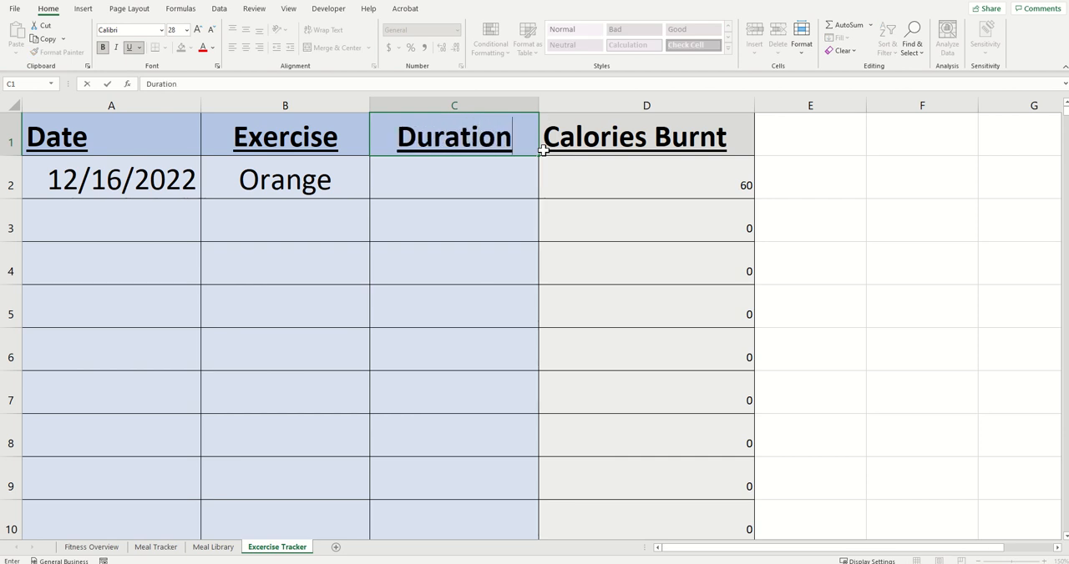
type(" (")
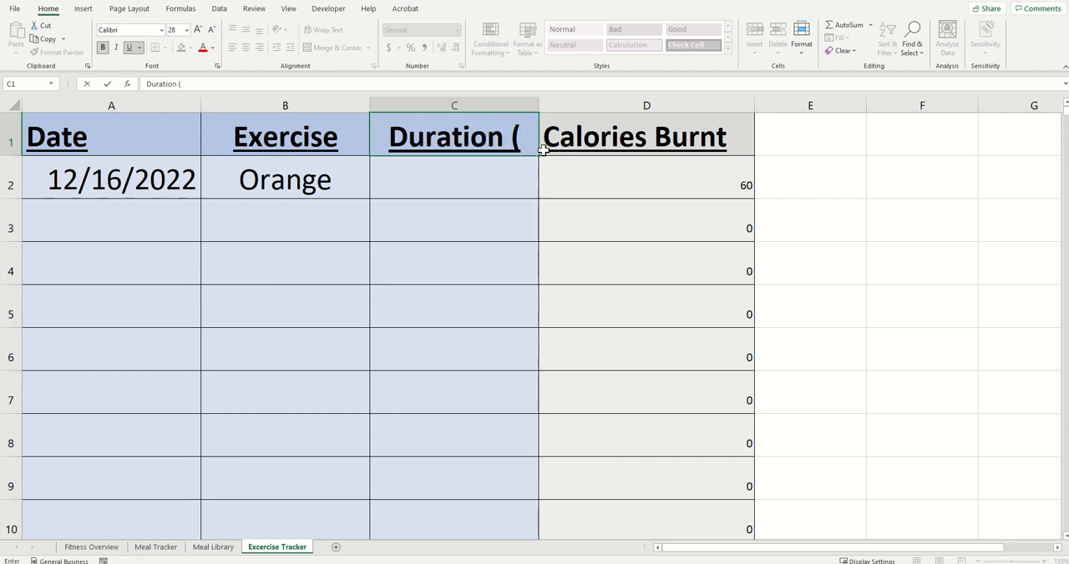
type("hr)")
key("Return")
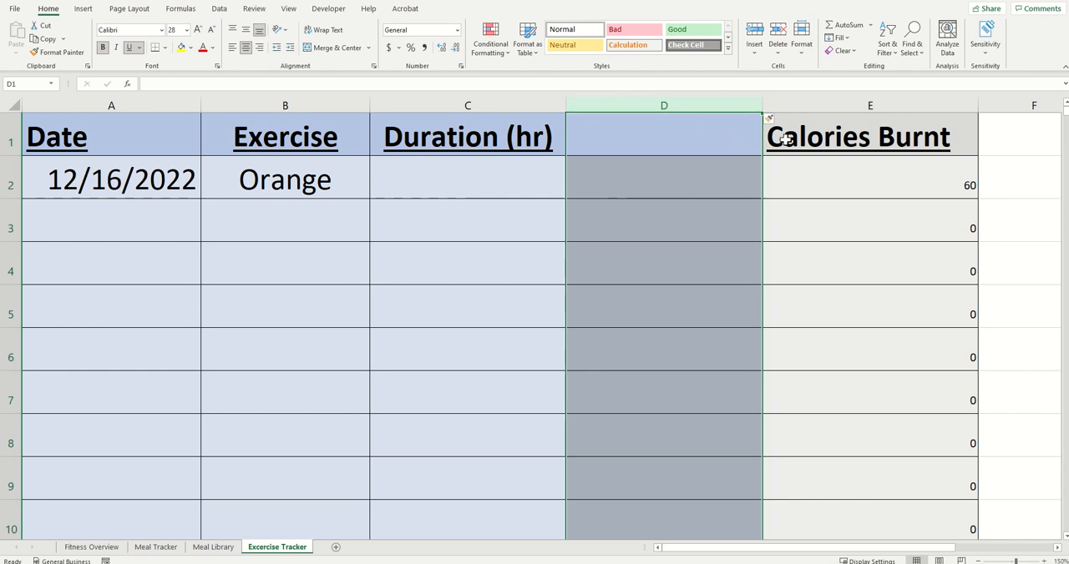
Step: Copy the whole Calories Burnt column (E) into the empty column D
left_click(835, 106)
key("ctrl+c")
left_click(670, 133)
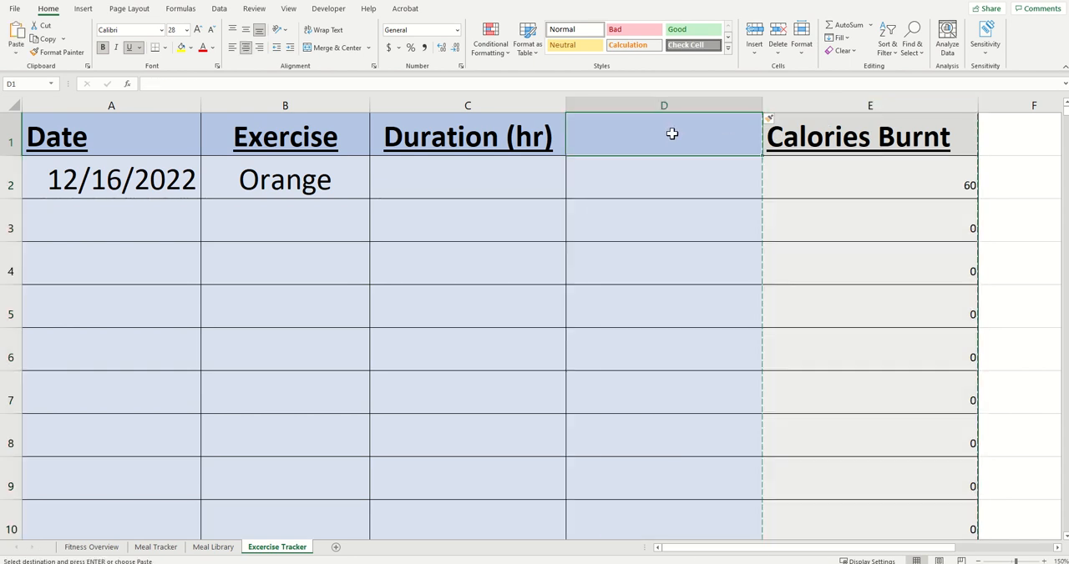
key("ctrl+v")
Step: Change the header in cell D1 of the exercise tracker to "Calories Per Hour"
left_click(698, 137)
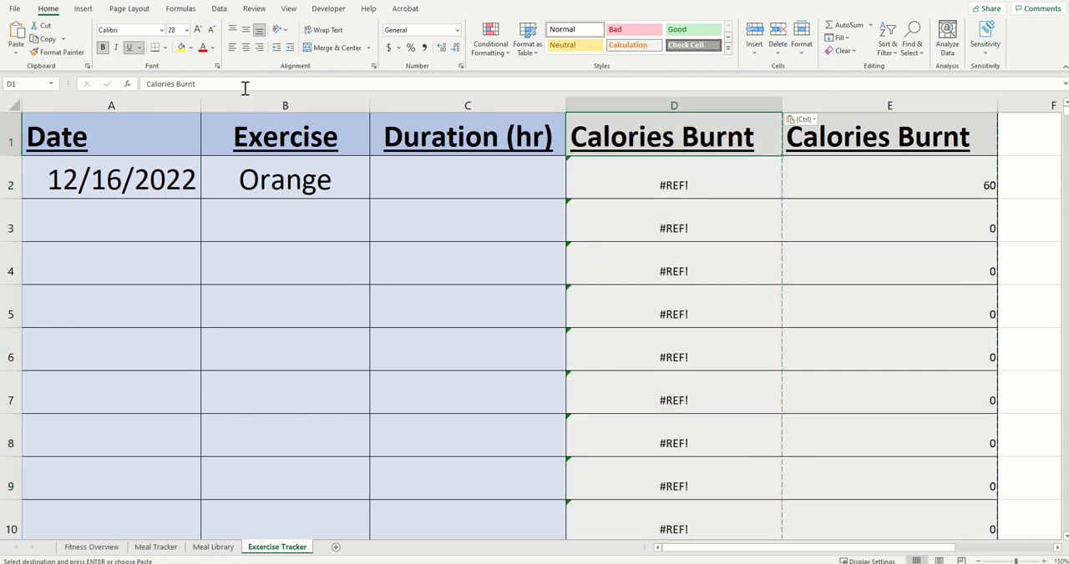
left_click_drag(244, 85, 141, 85)
type("Cal")
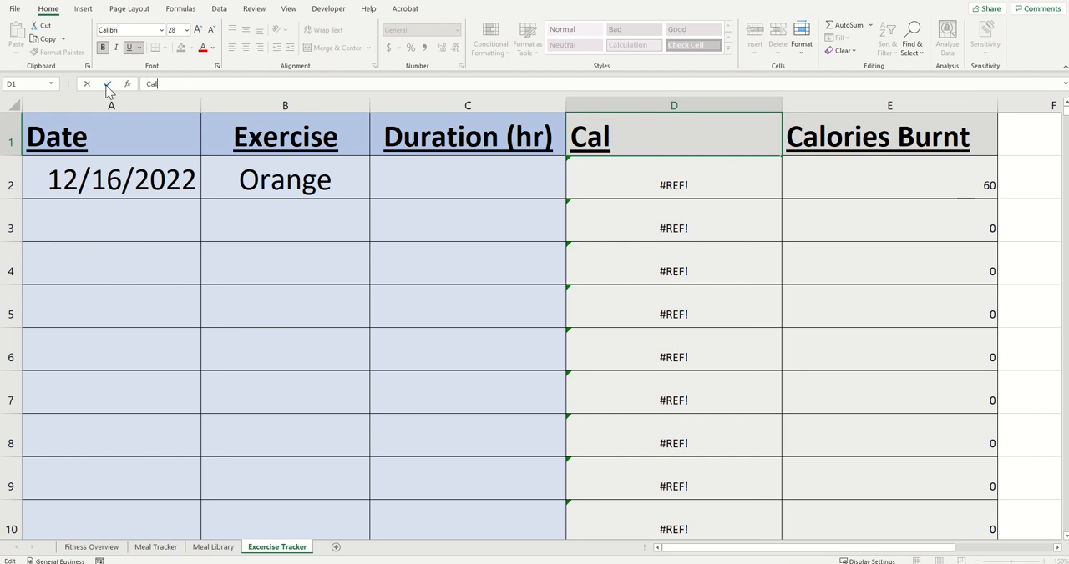
type("ories")
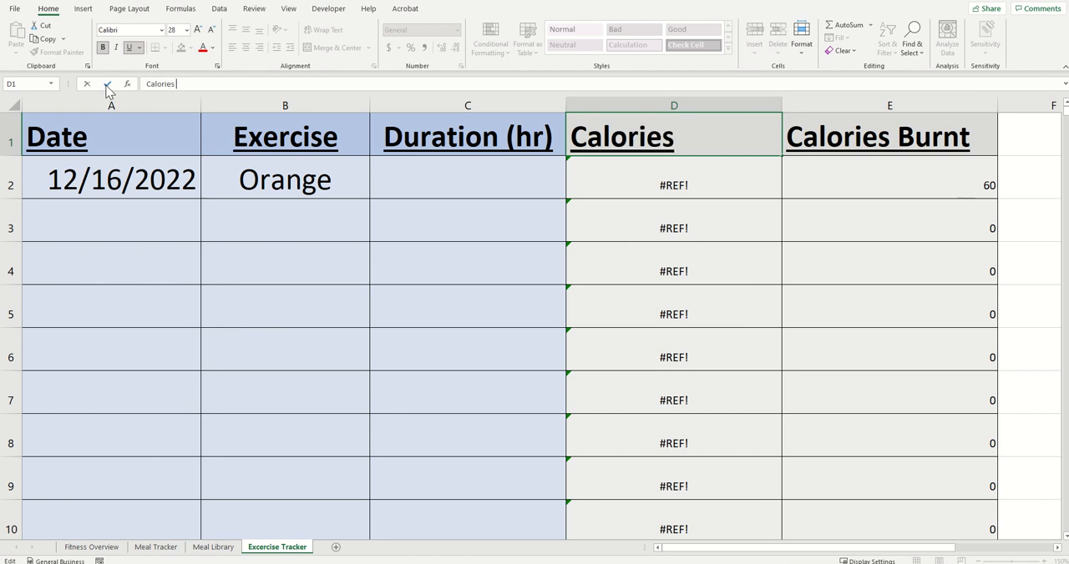
type(" Per Hous")
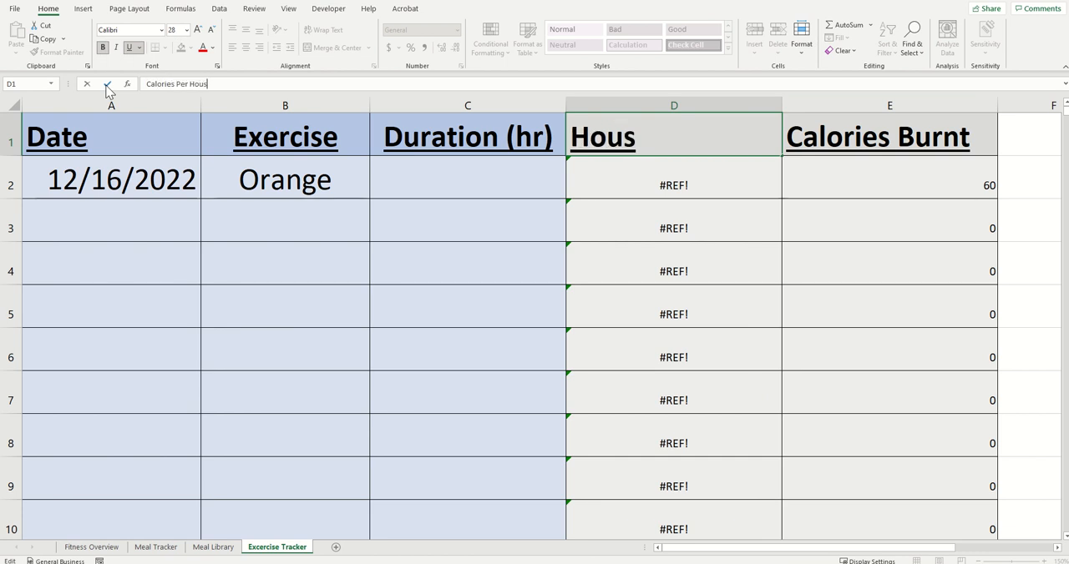
key("BackSpace")
type("r")
left_click(107, 84)
key("Return")
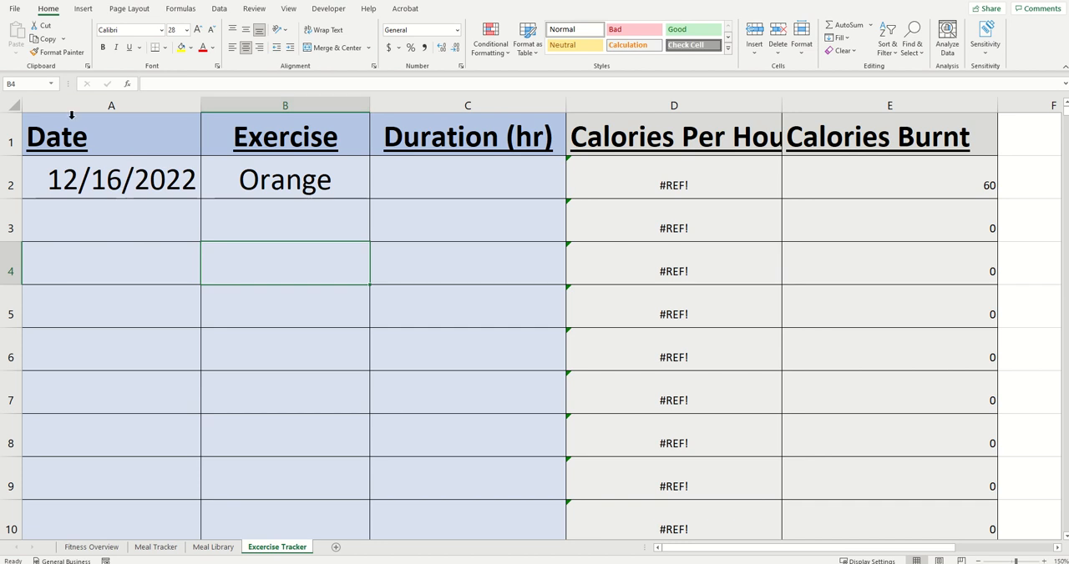
Step: Clear the contents of columns A to E from row 2 down to the end of the exercise tracker sheet
left_click_drag(99, 193, 342, 184)
left_click_drag(453, 182, 850, 185)
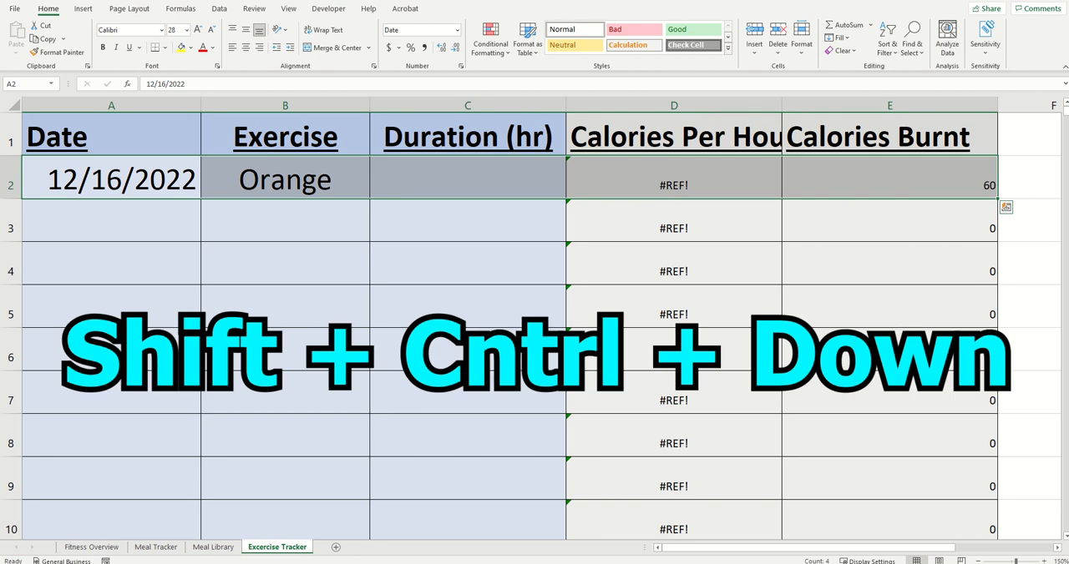
key("ctrl+shift+Down")
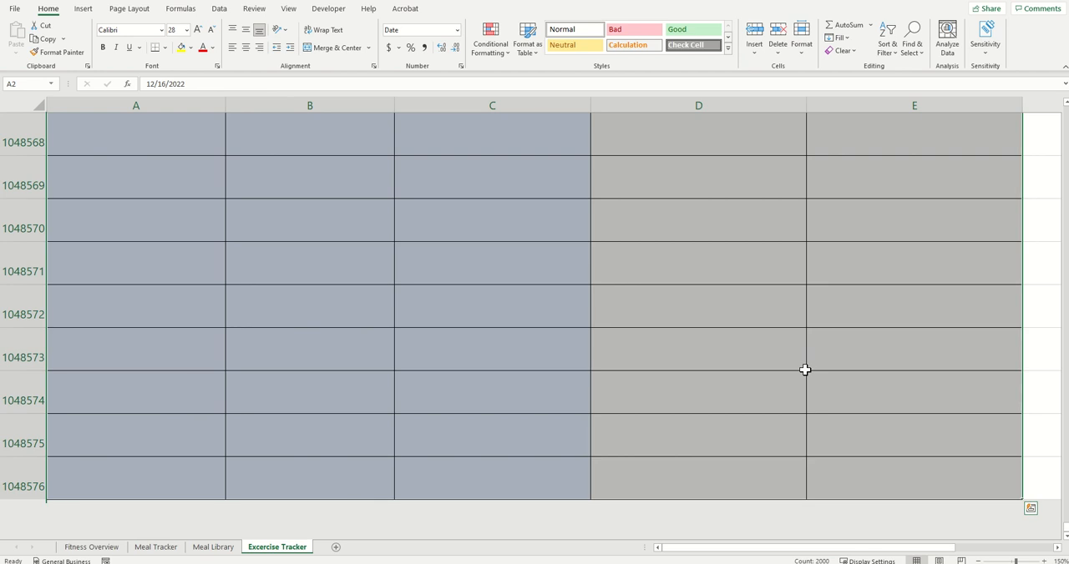
key("ctrl+BackSpace")
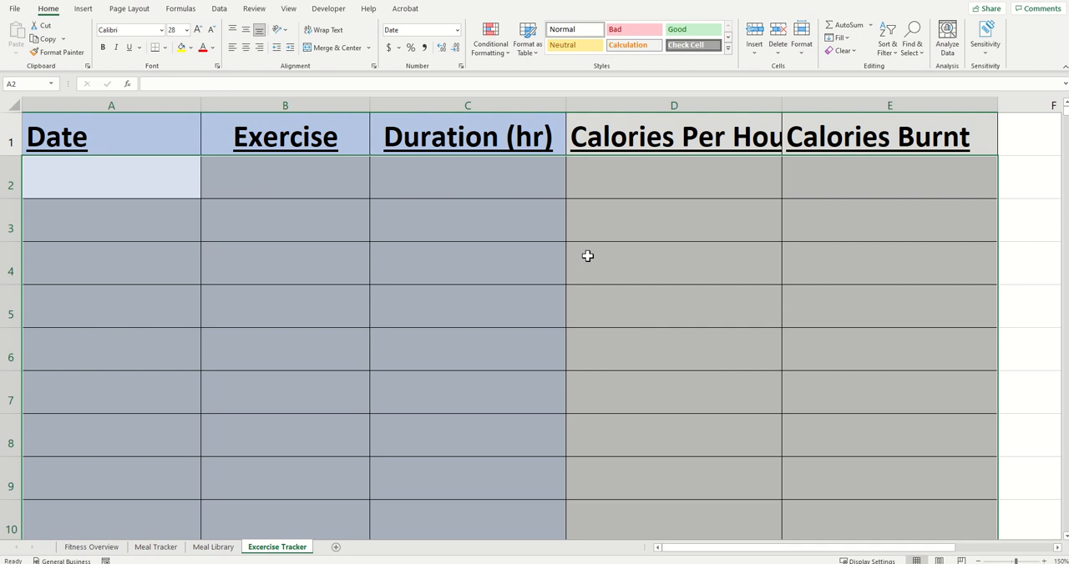
left_click(534, 318)
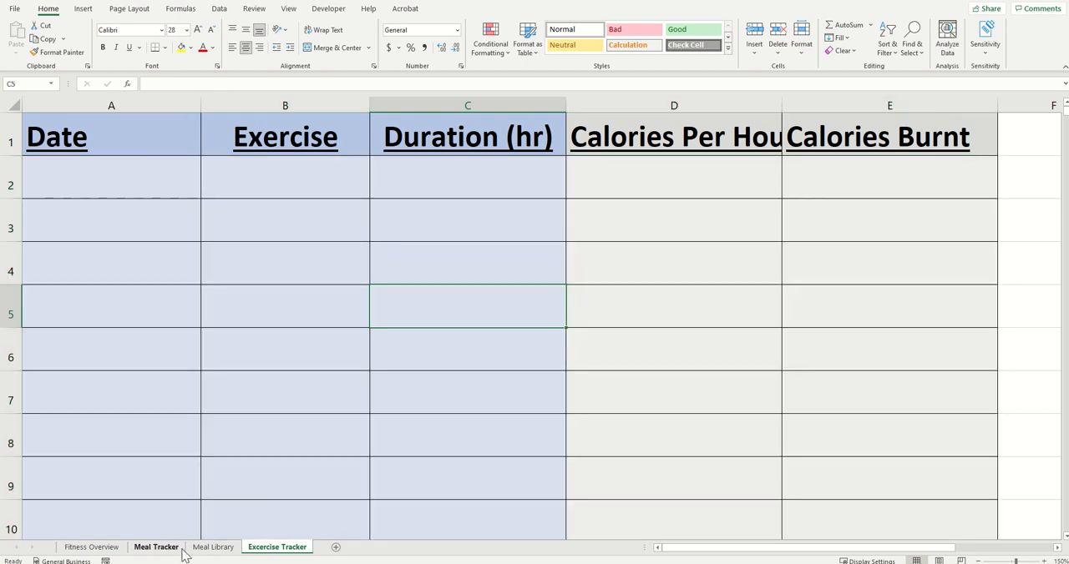
Step: Create a copy of the Meal Library sheet and place it at the end of the workbook
left_click(176, 550)
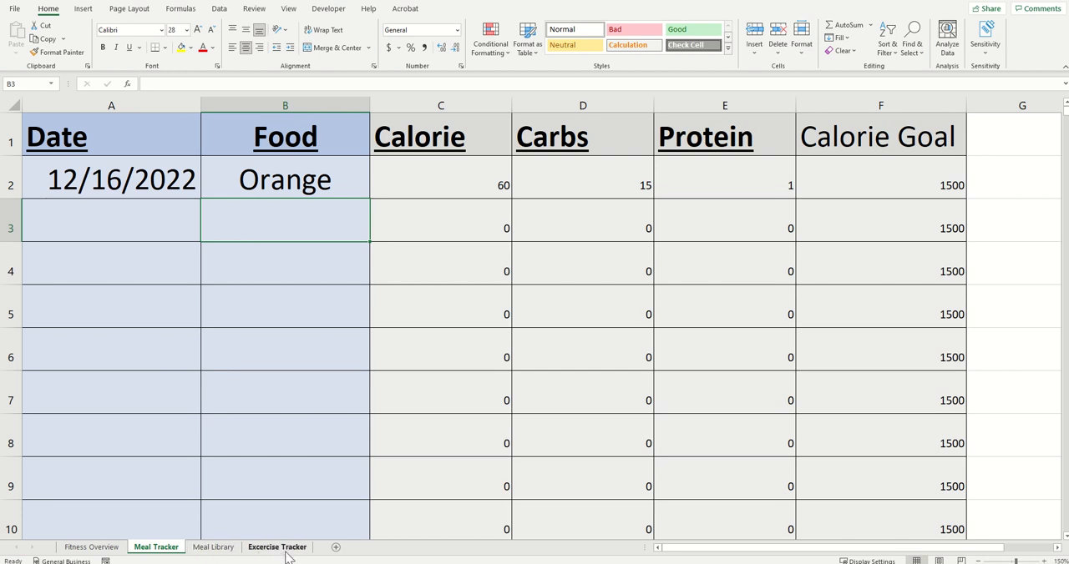
left_click(255, 549)
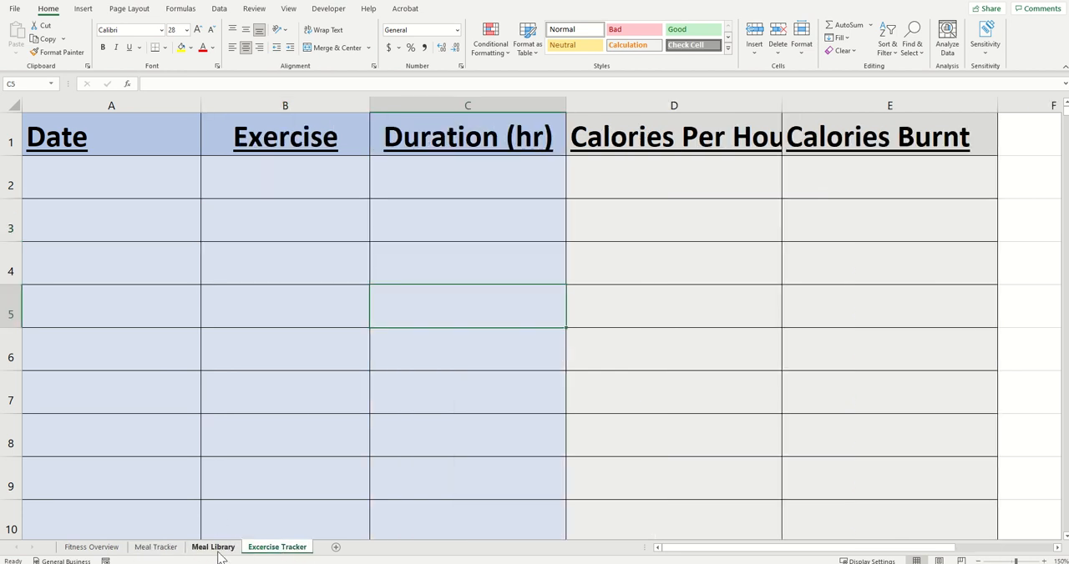
left_click(177, 549)
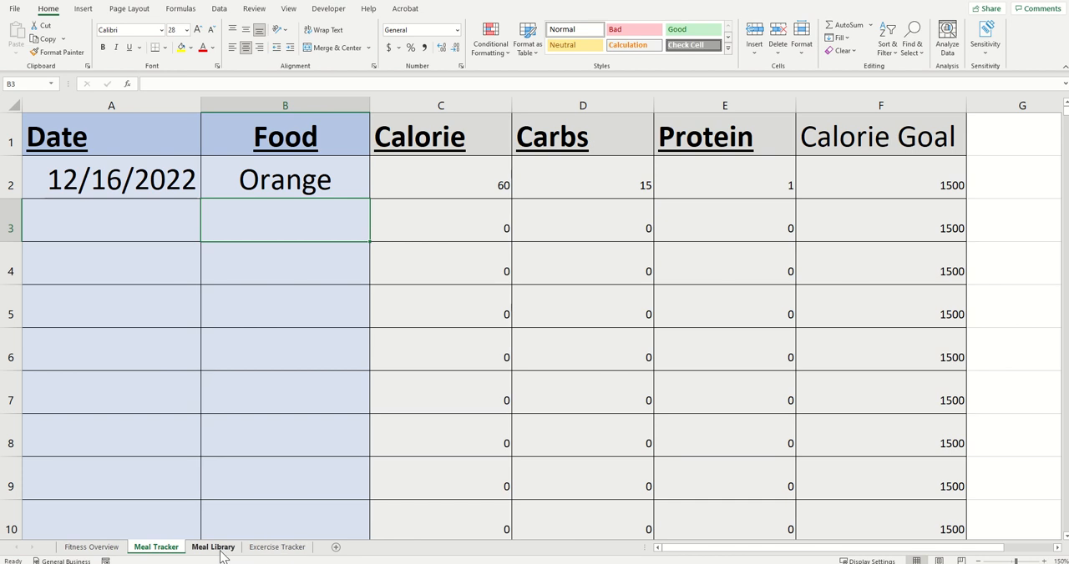
right_click(212, 554)
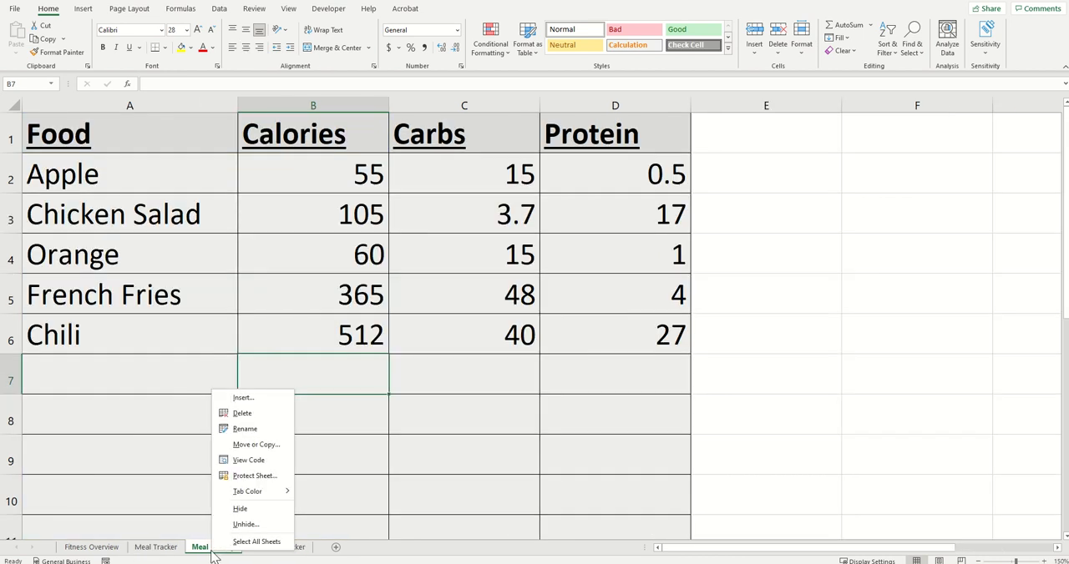
left_click(255, 453)
left_click(104, 338)
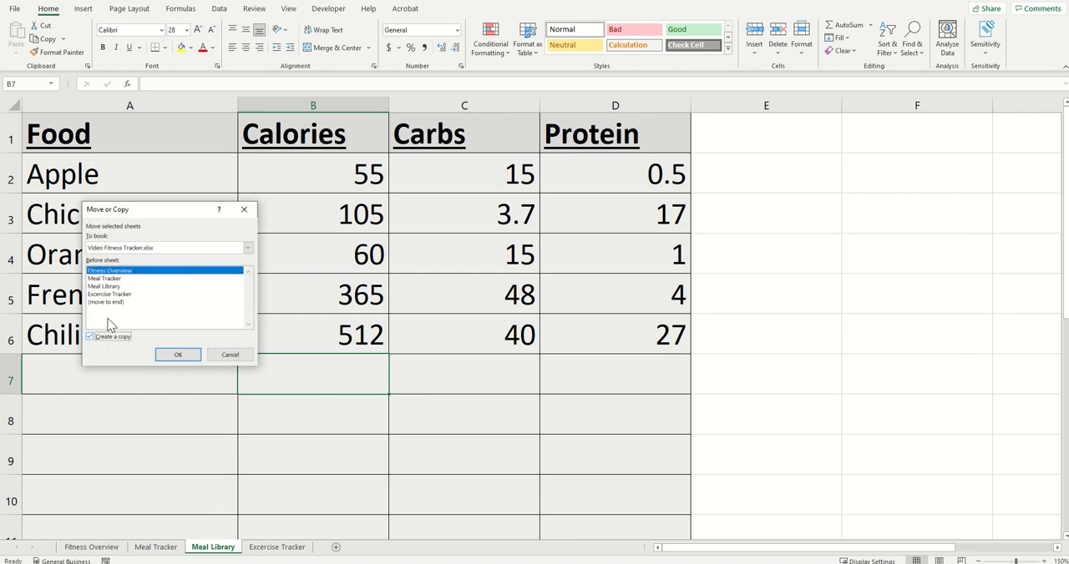
left_click(114, 302)
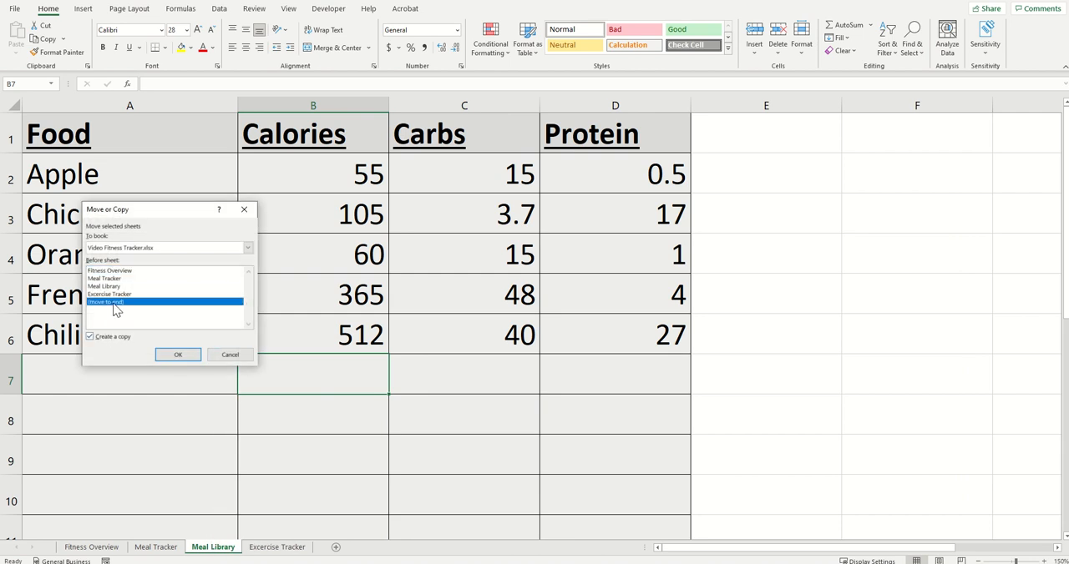
left_click(191, 359)
Step: Rename the copied Meal Library sheet as "Excersise Library"
right_click(359, 548)
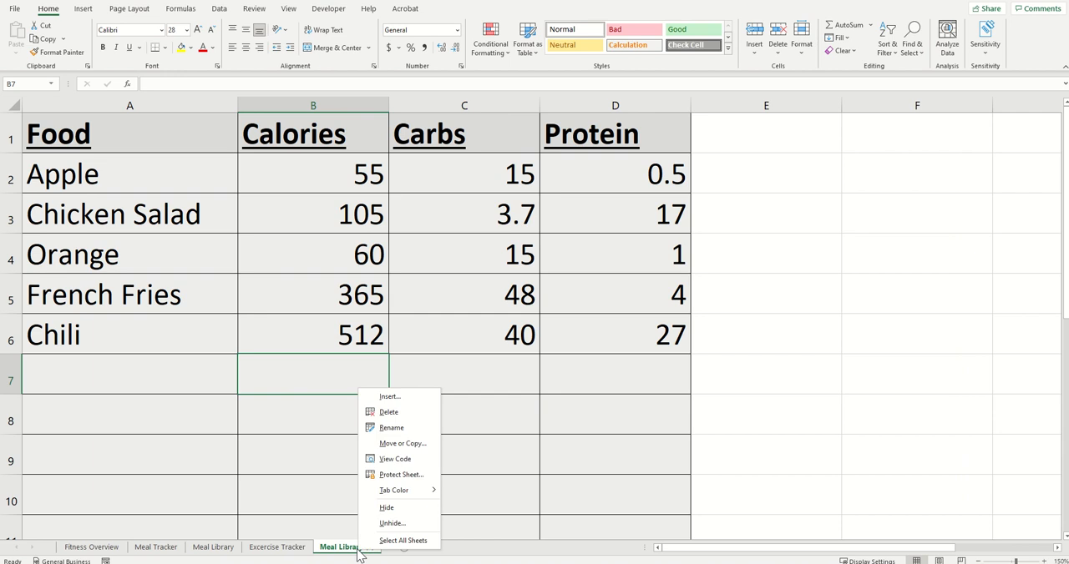
left_click(392, 444)
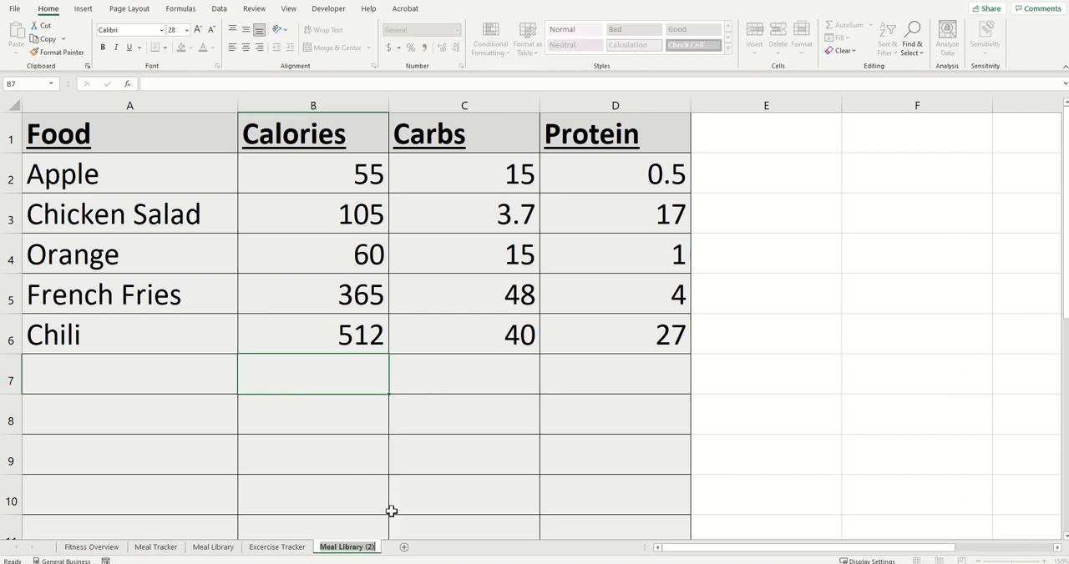
type("Ex")
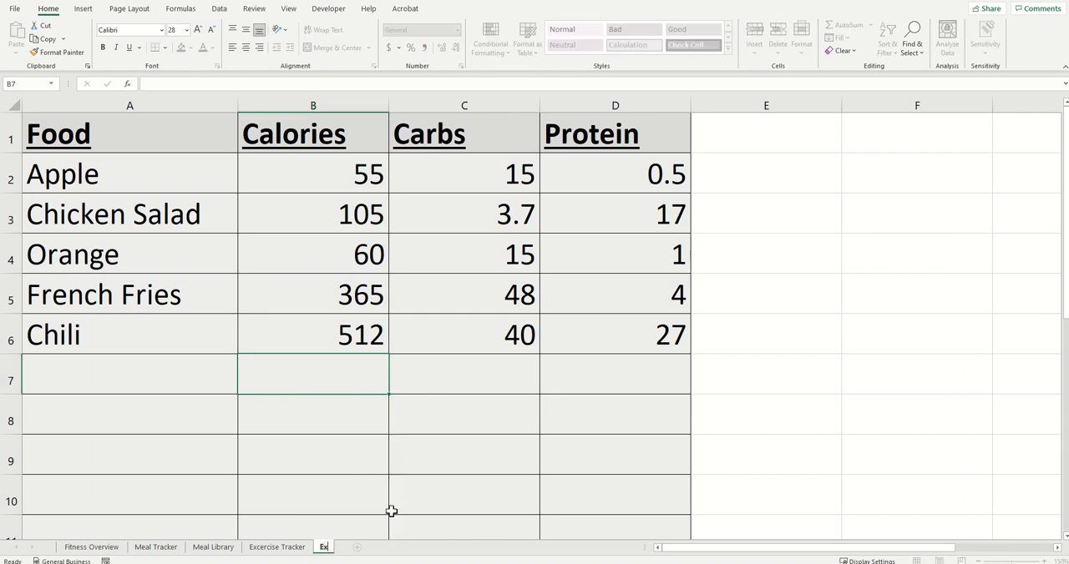
type("cersise Library")
key("Return")
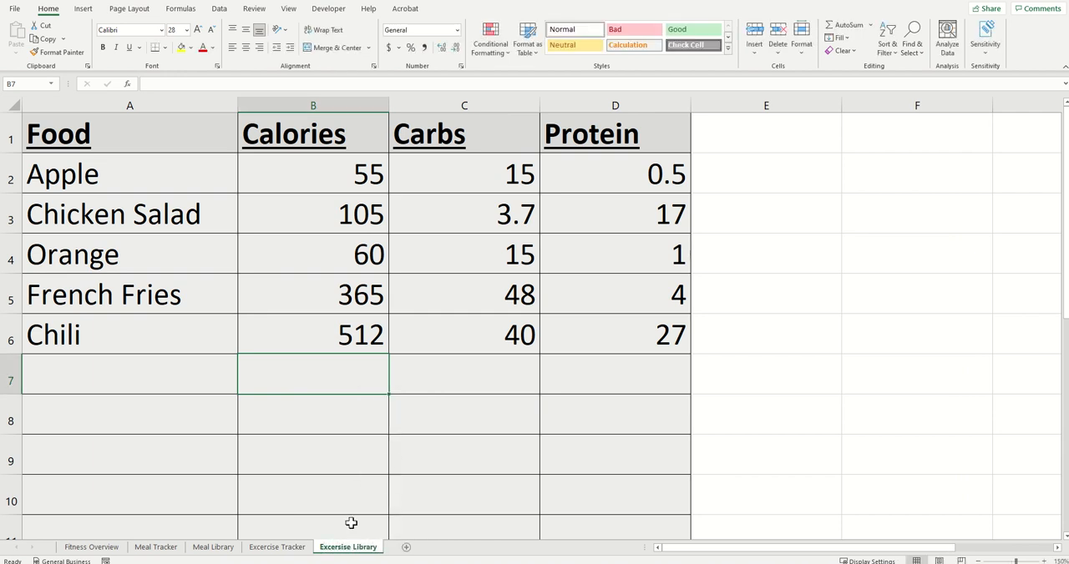
Step: Delete the Carbs and Protein columns (C and D) from the exercise library sheet
left_click(517, 214)
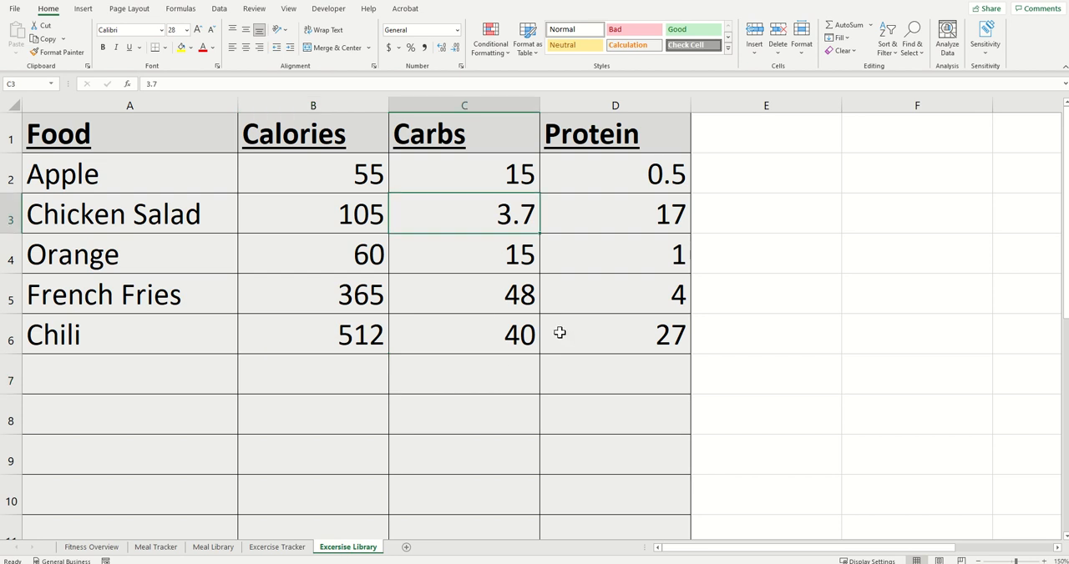
left_click_drag(634, 102, 489, 101)
right_click(531, 107)
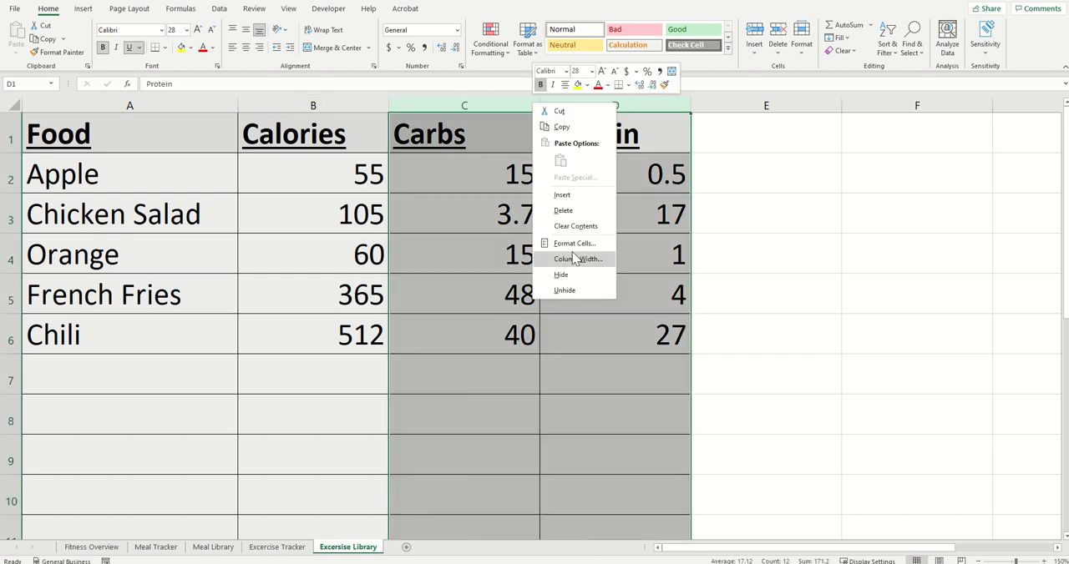
left_click(563, 211)
Step: Change the headers in A1 and B1 to "Exercise" and "Calories Per Hour" and widen column B to fit
left_click(151, 141)
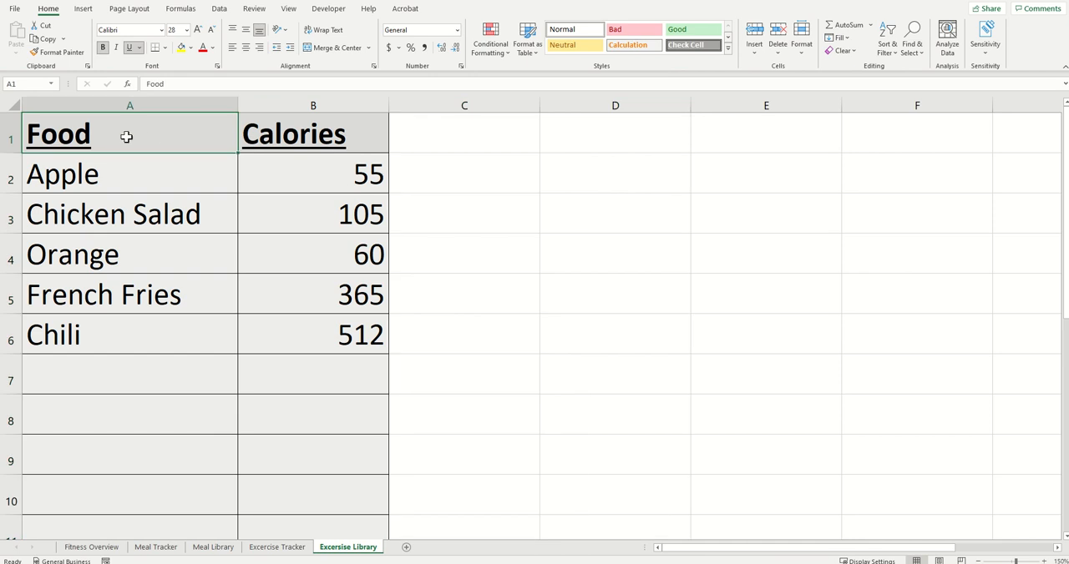
type("Excercise")
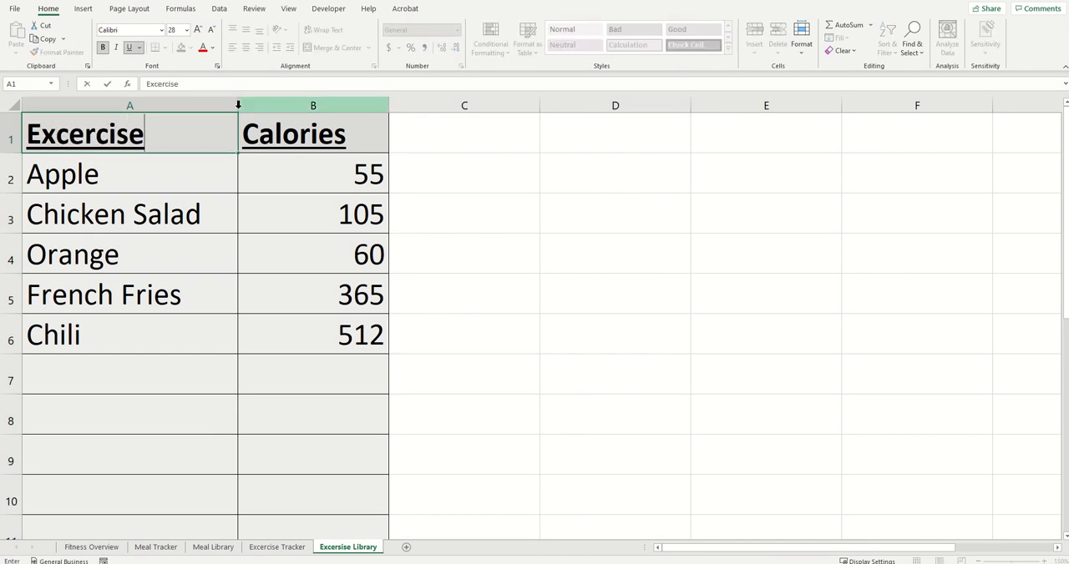
key("BackSpace")
type("e")
key("Tab")
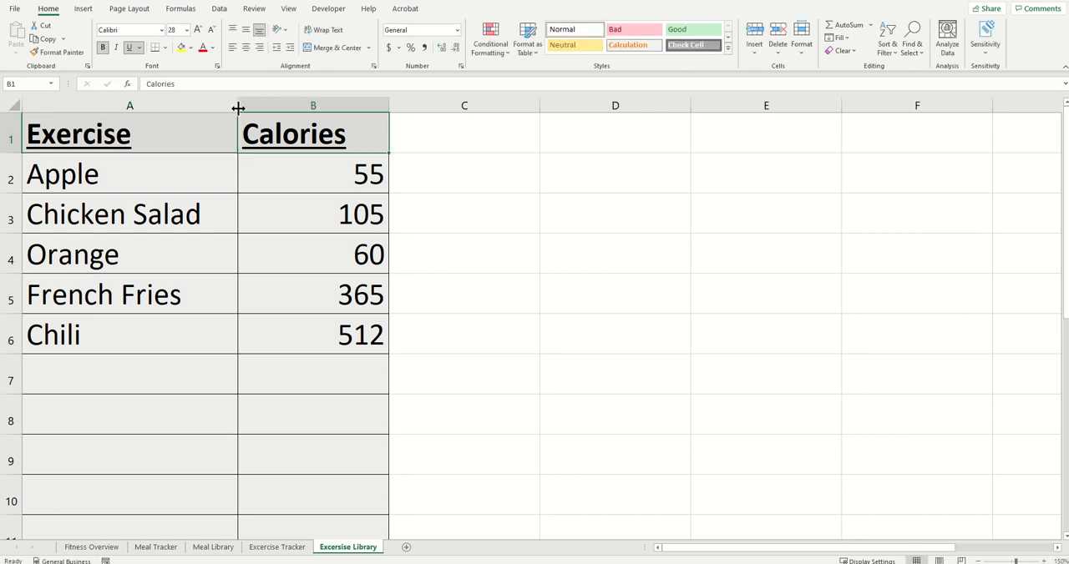
type("Calories")
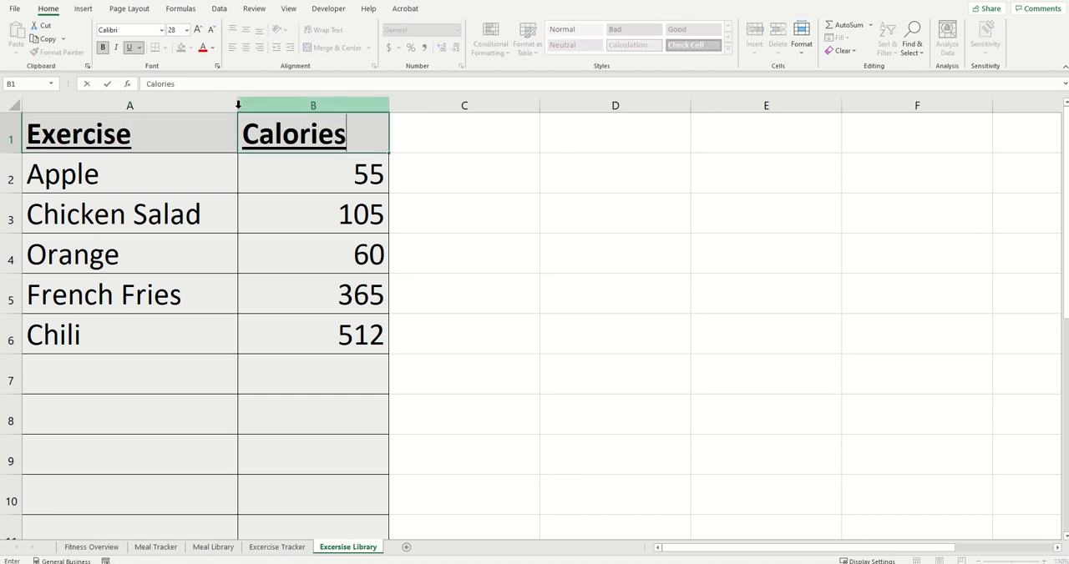
type(" Per Hour")
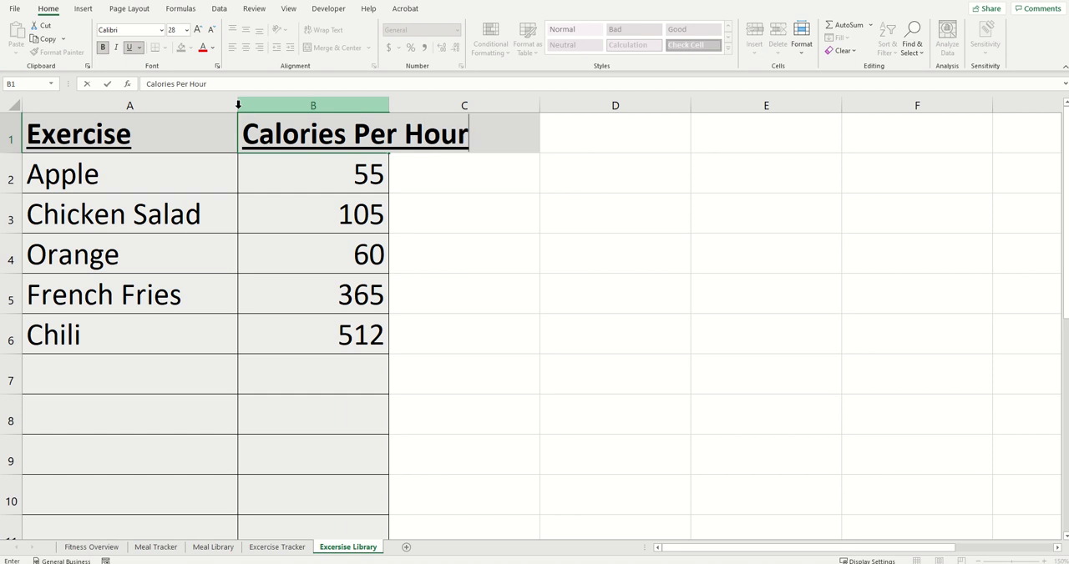
key("Return")
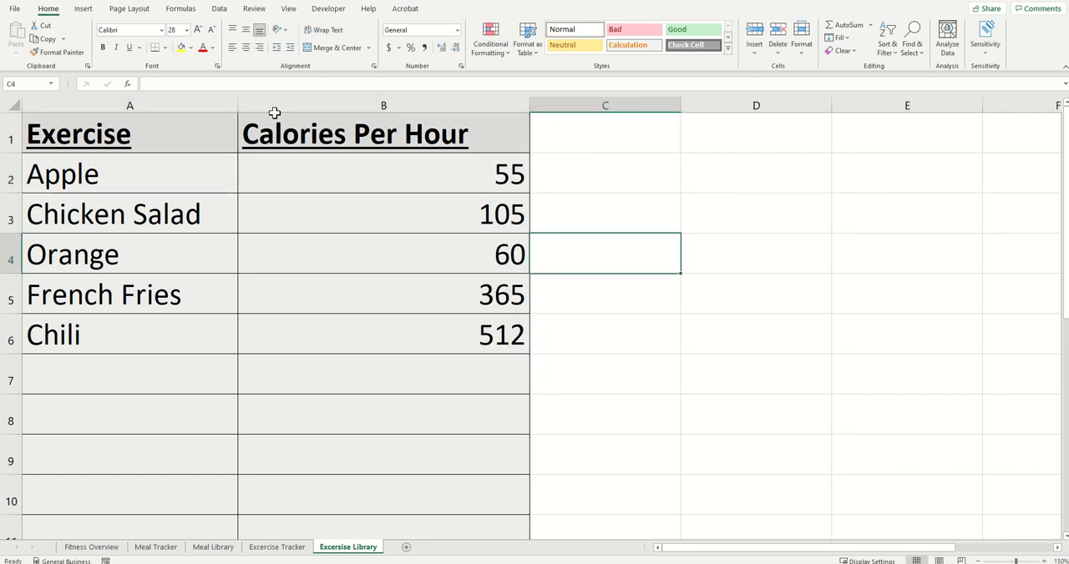
Step: Center the contents of columns A and B both vertically and horizontally
left_click_drag(353, 109, 202, 108)
left_click(246, 29)
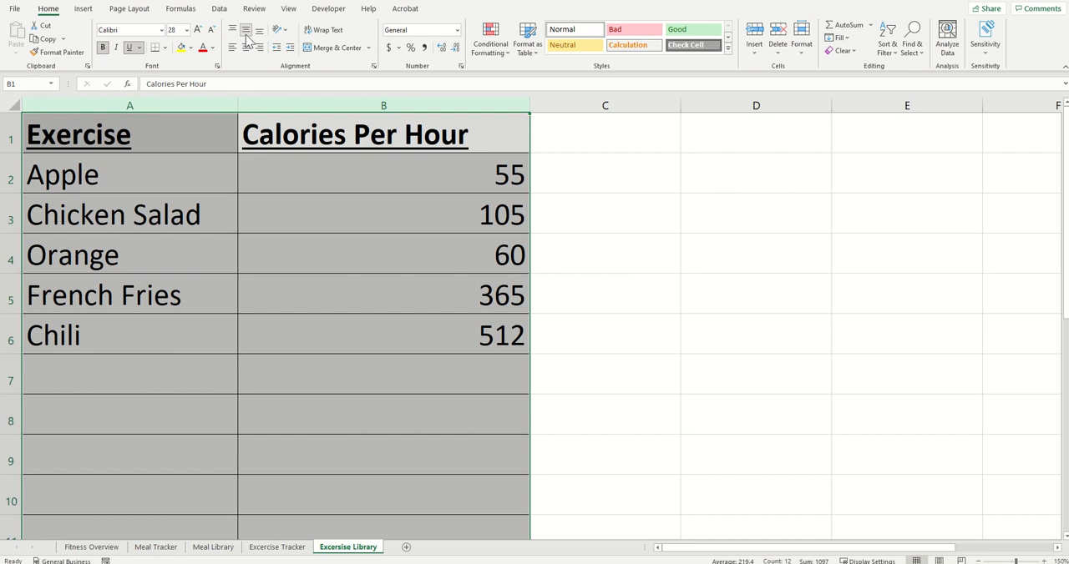
left_click(246, 48)
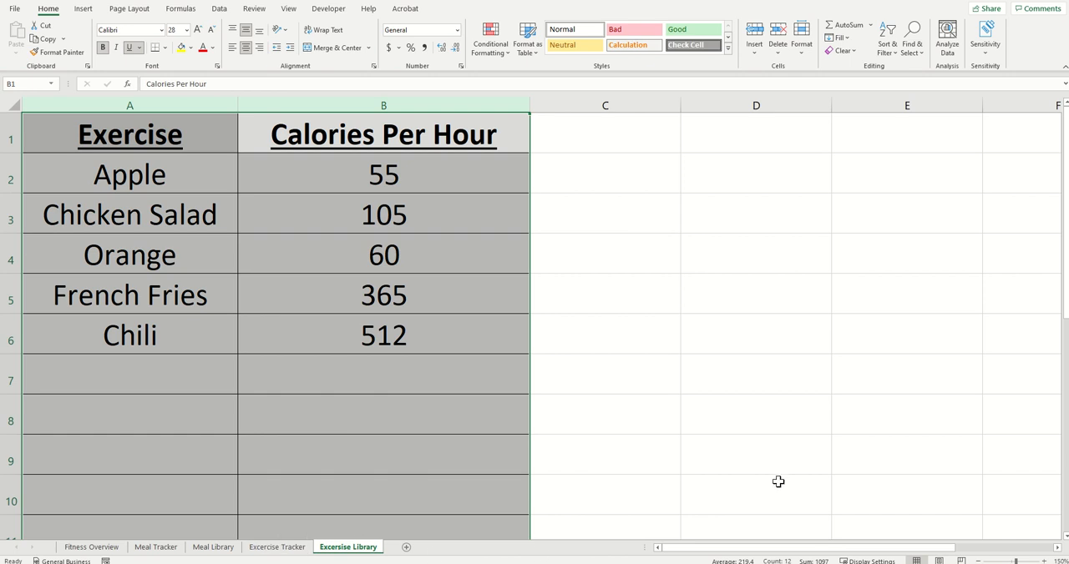
Step: Replace the food entries below the headers with pasted exercise rows: Bike 500, Swim 600 and Run 400
left_click(216, 227)
left_click_drag(165, 172, 348, 363)
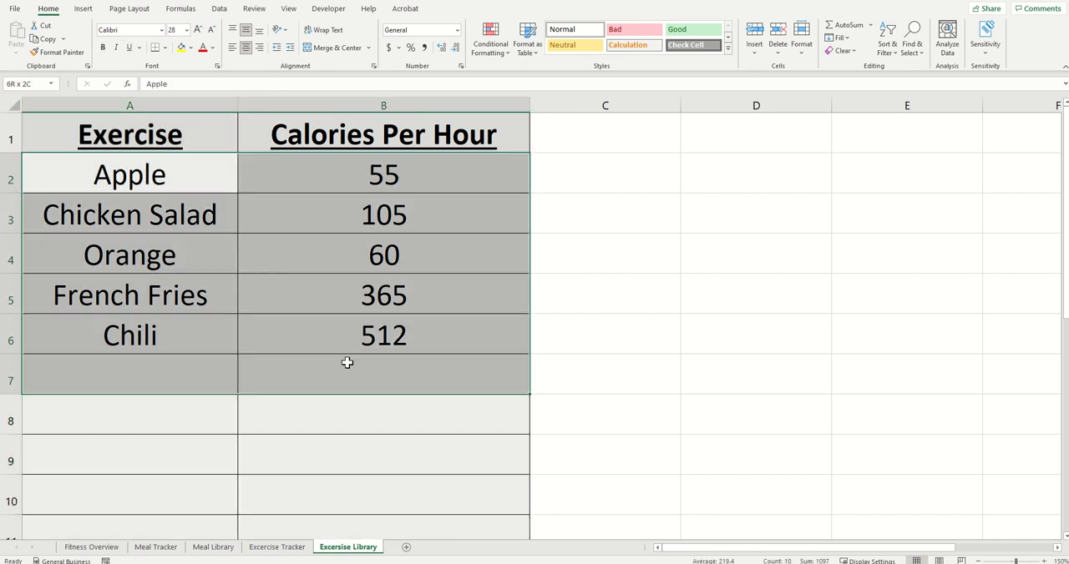
key("Delete")
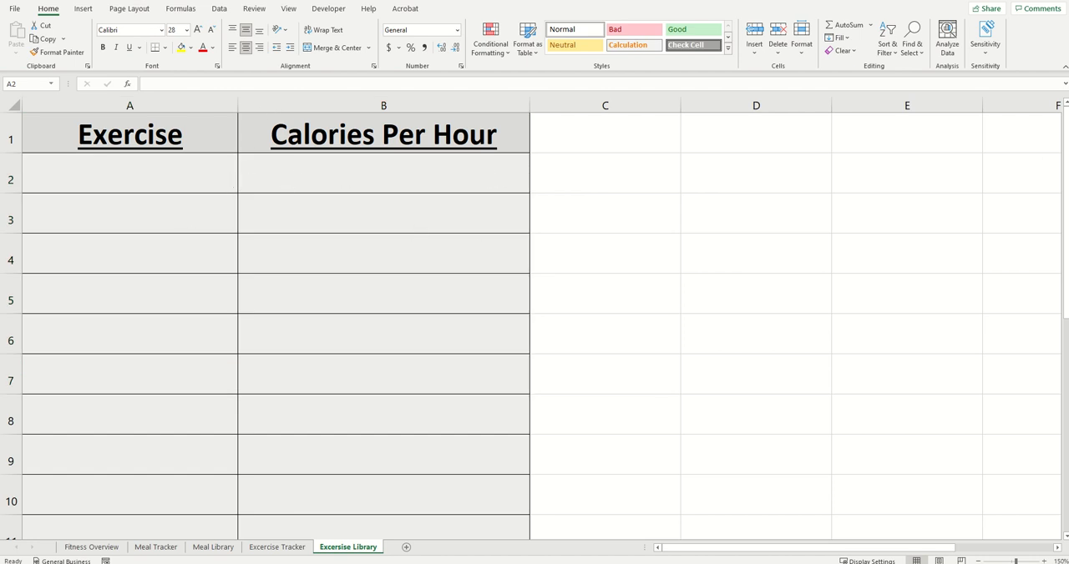
type("Bike\t500 Swim\t600 Run\t400")
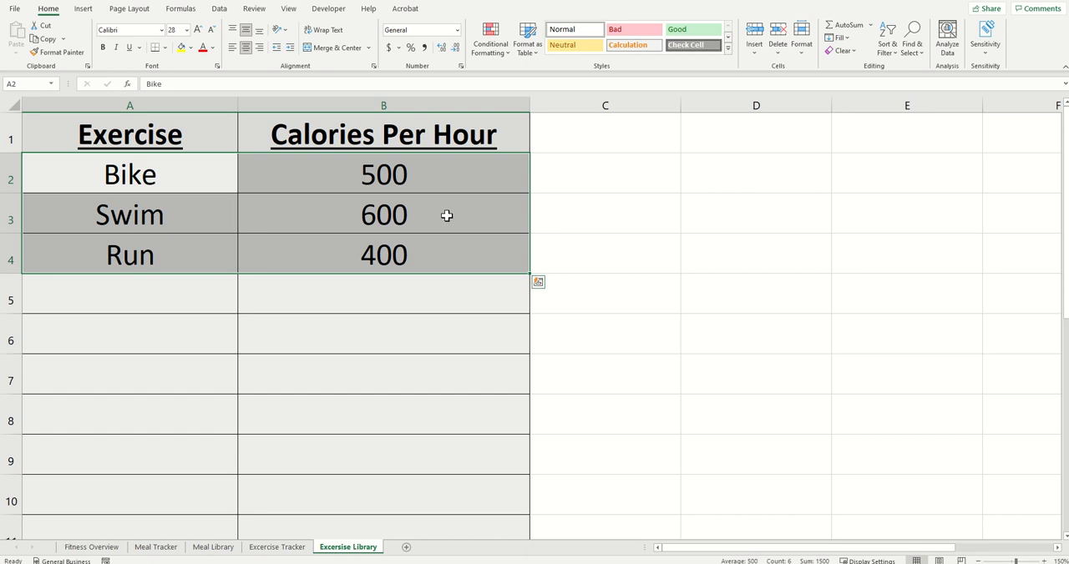
Step: Add a Running Hills entry with 500 calories per hour in row 5 of the exercise library
left_click(178, 309)
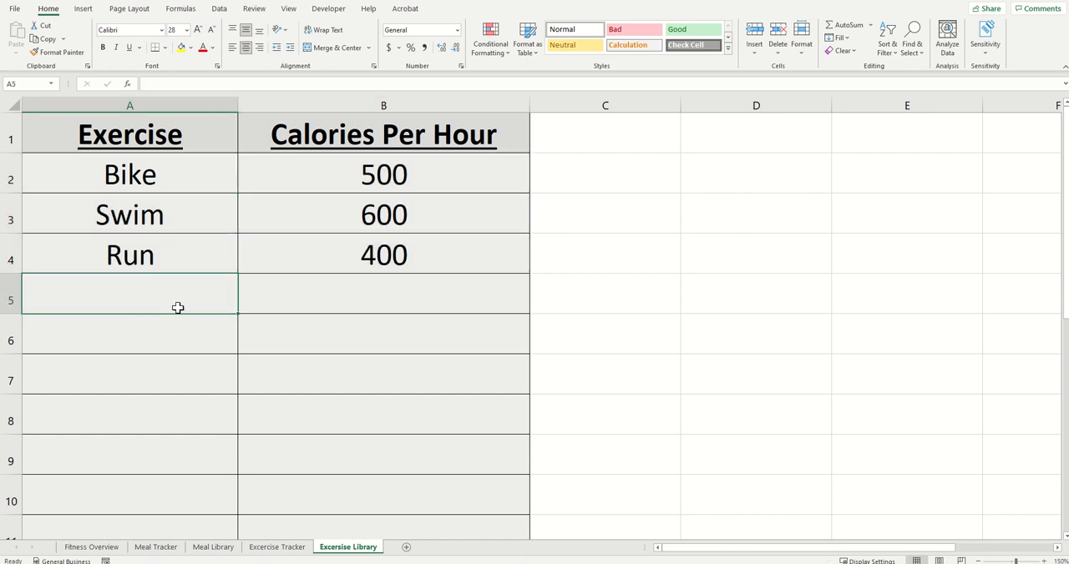
type("Running Hills")
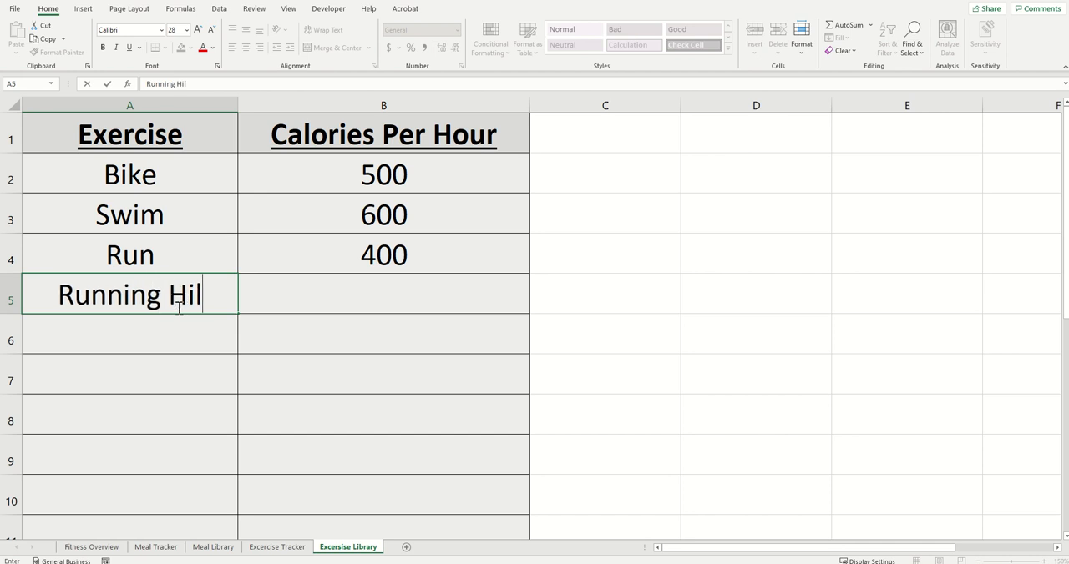
key("Tab")
type("500")
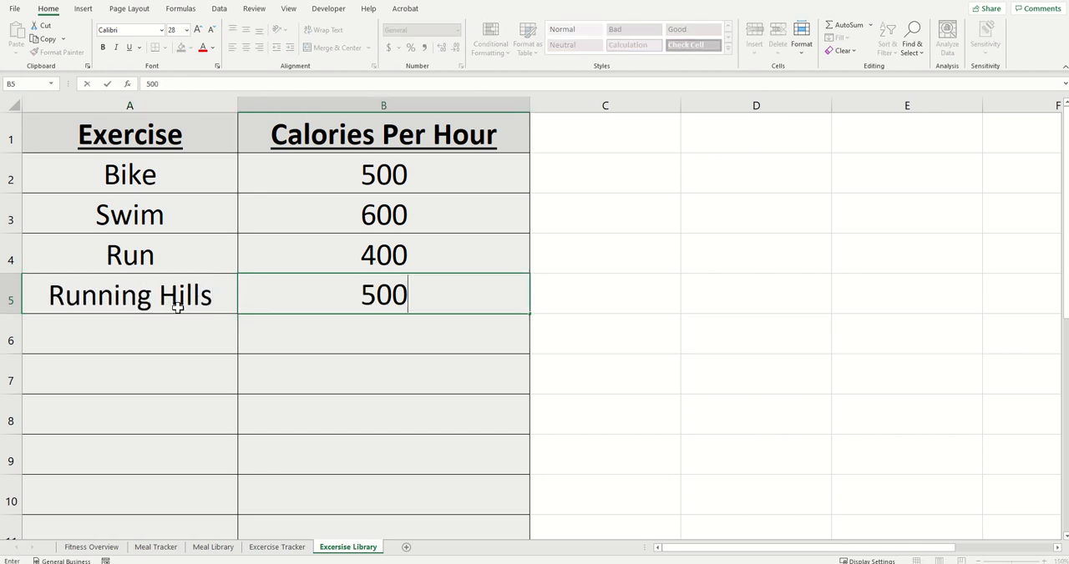
key("Return")
Step: Clear the Running Hills entry from A5:B5
left_click_drag(215, 295, 355, 298)
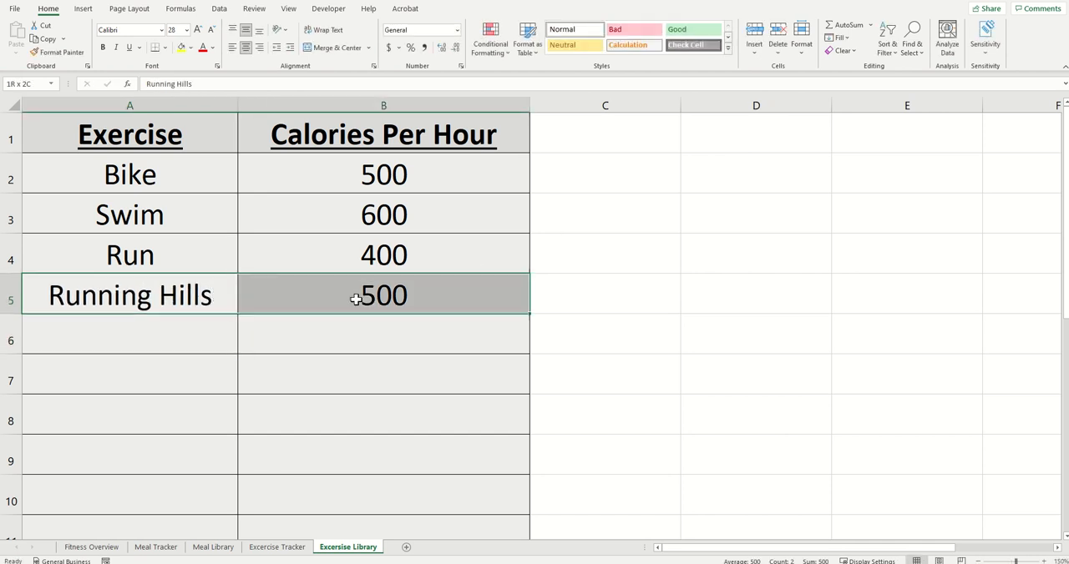
key("Delete")
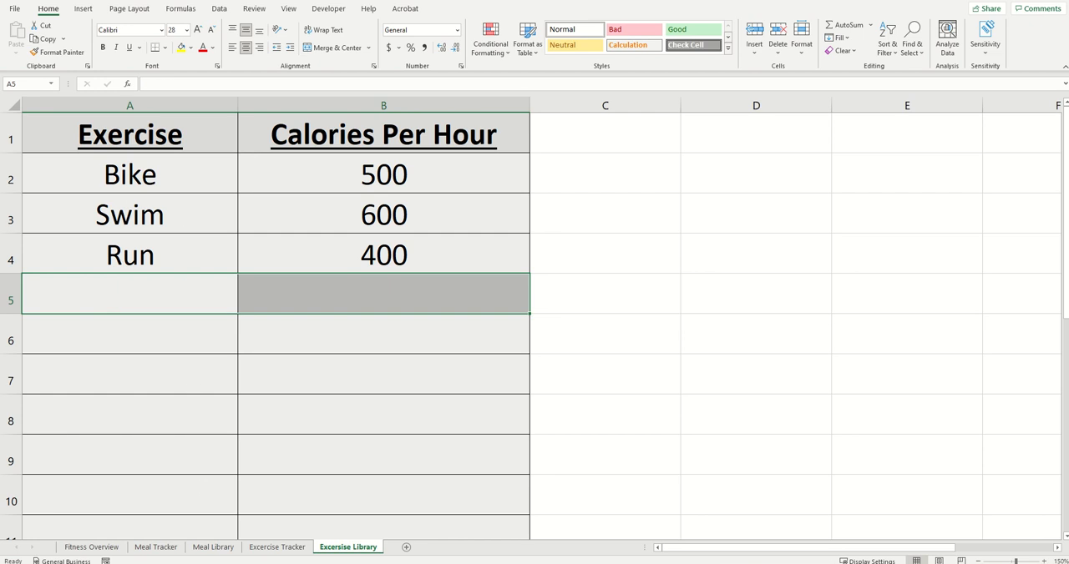
left_click(476, 459)
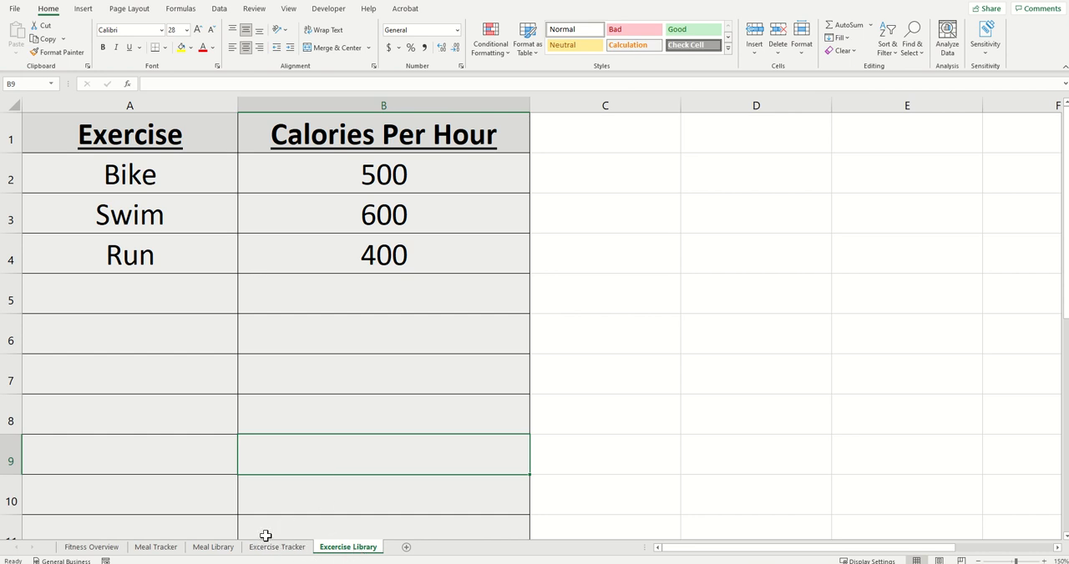
Step: On the Excercise Tracker sheet, fill row 2 with the date 12/16/2022, exercise Swim and a duration of 0.5 hours
left_click(303, 556)
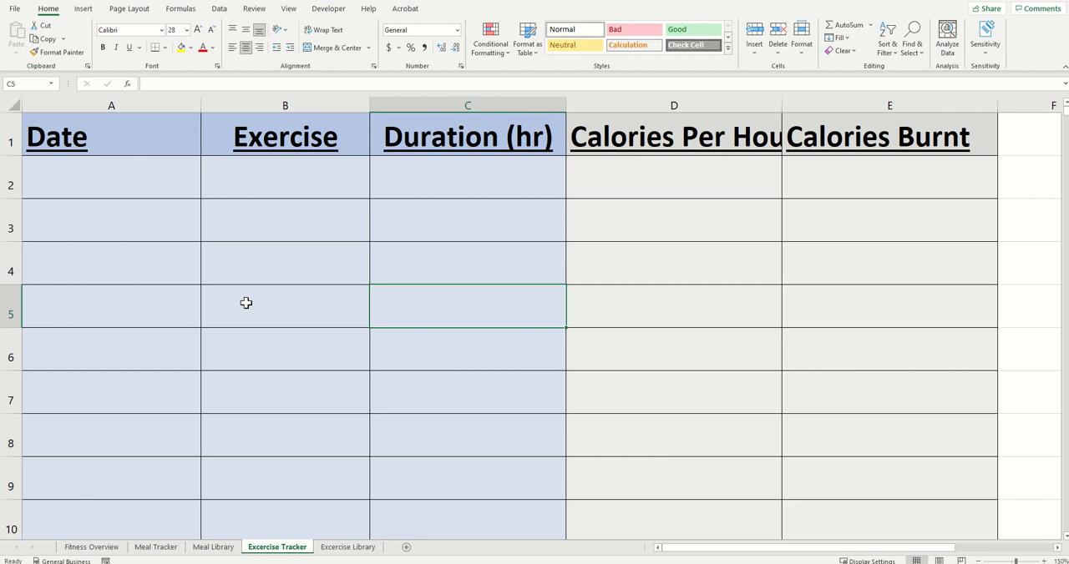
key("Right")
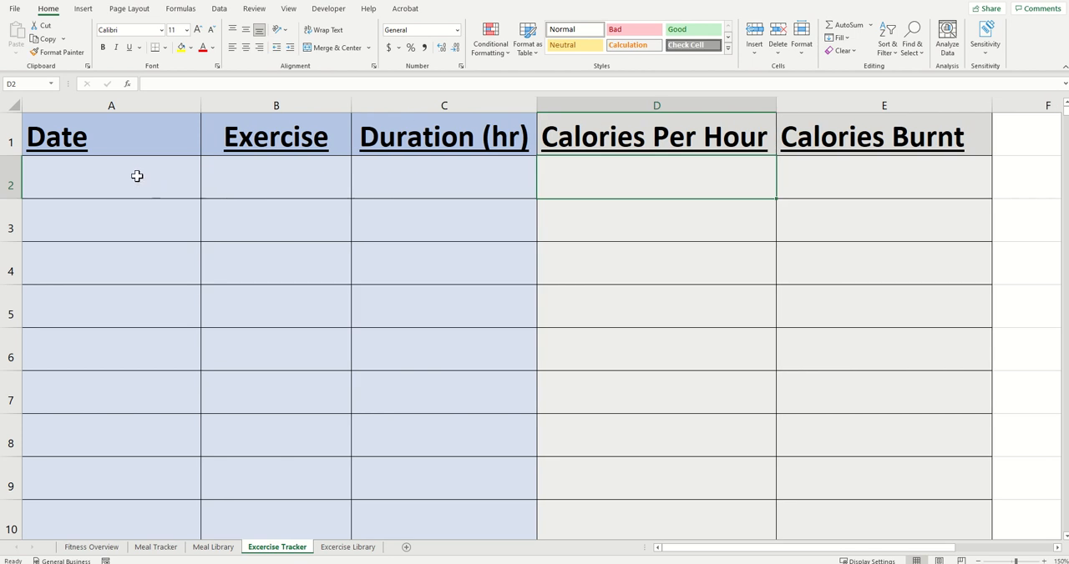
left_click(135, 176)
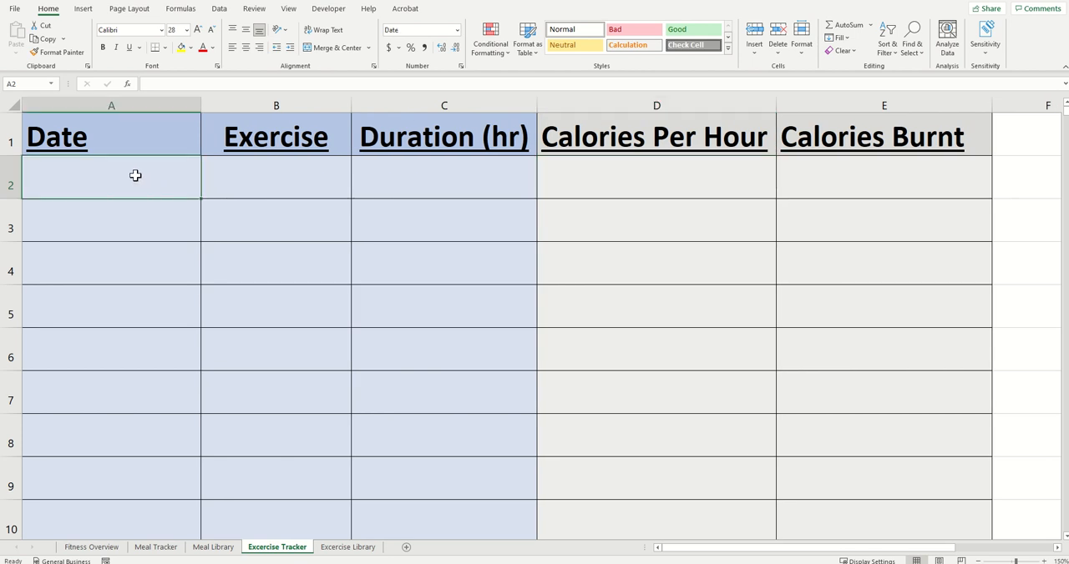
type("12")
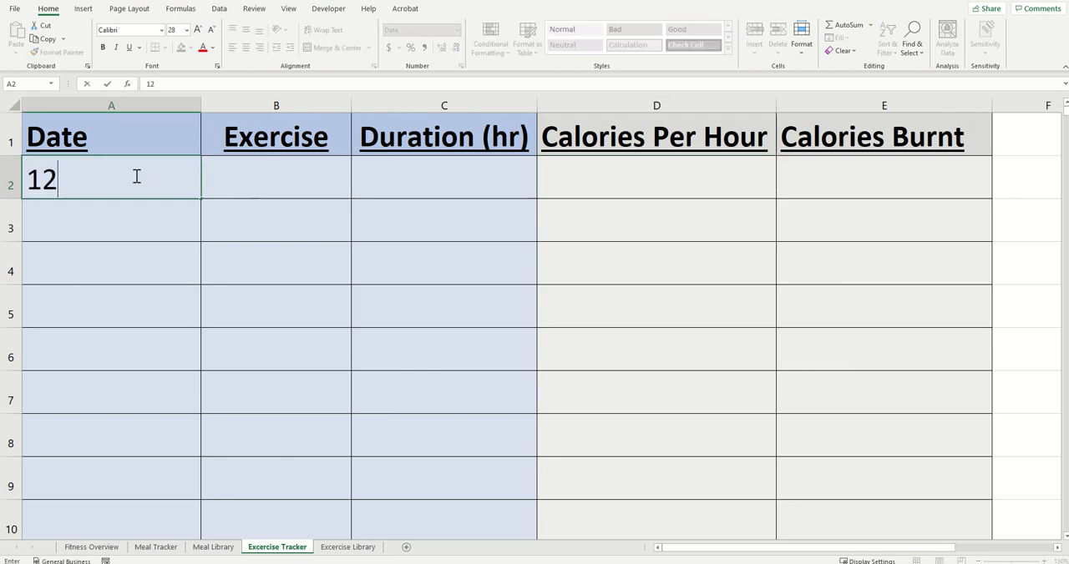
type("/16/2")
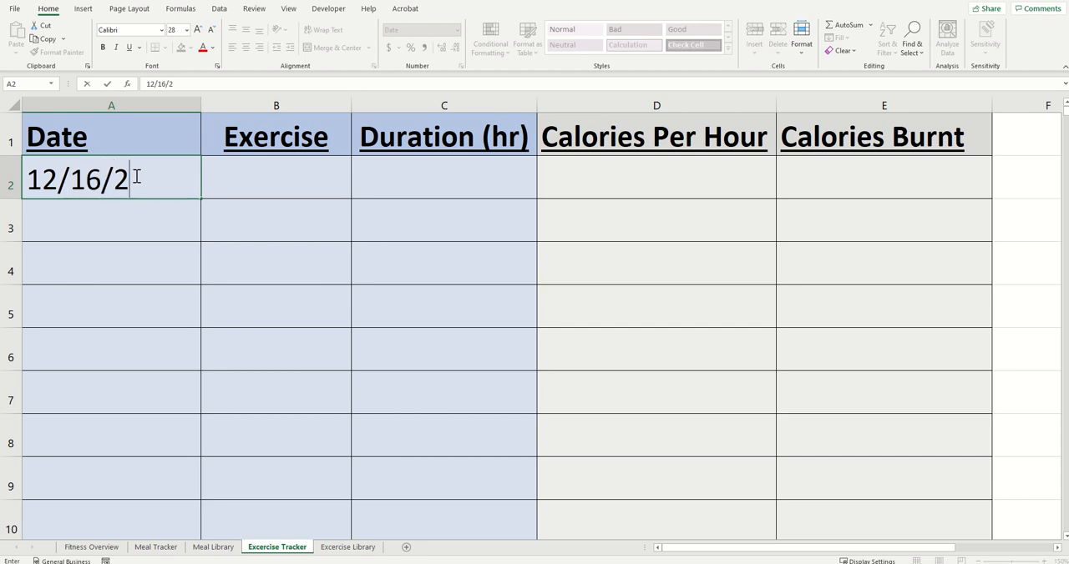
type("022")
key("Tab")
type("Swi")
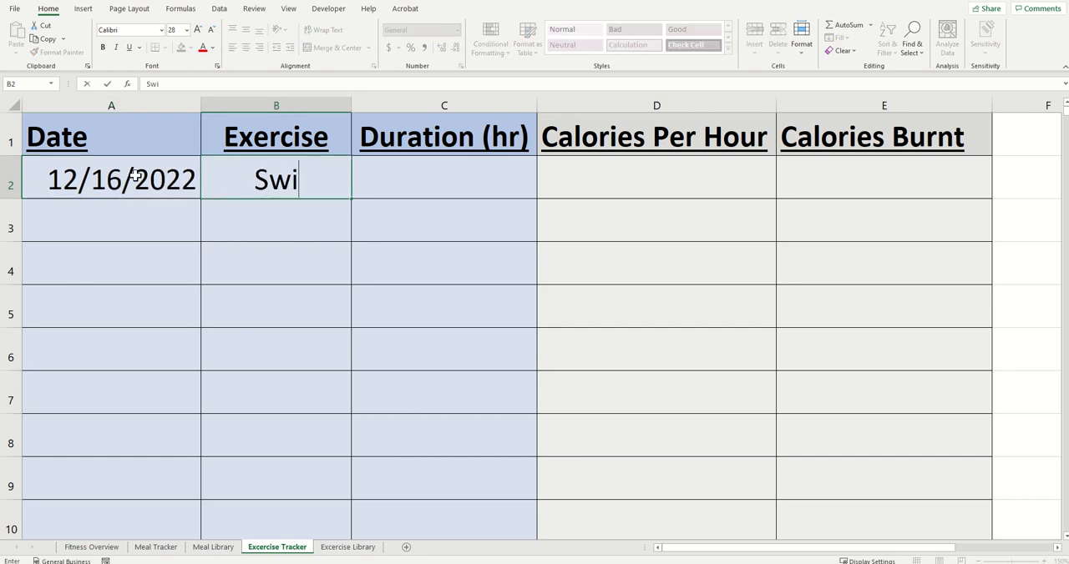
type("m")
key("Tab")
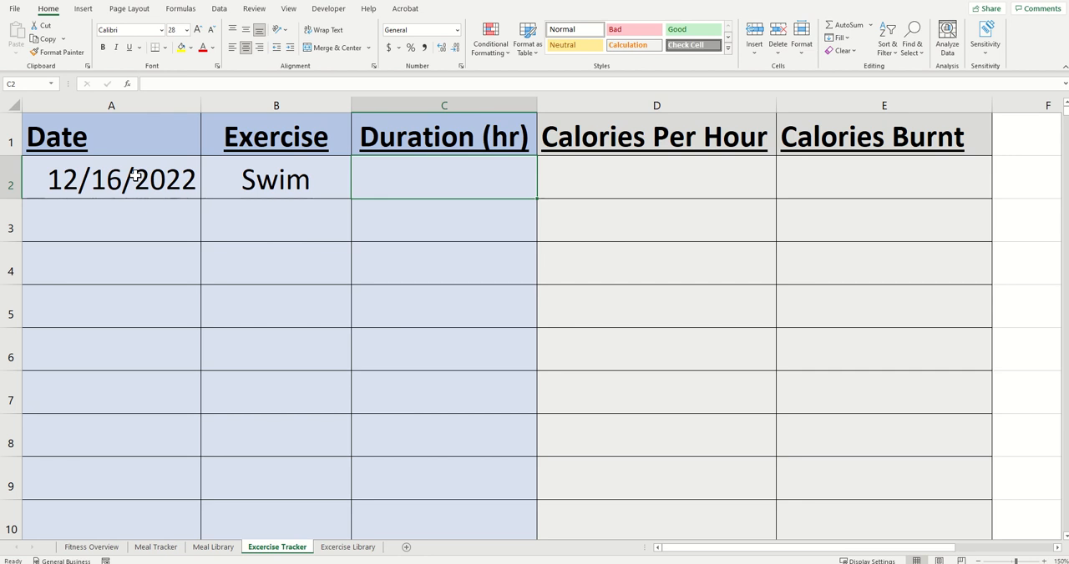
type(".5")
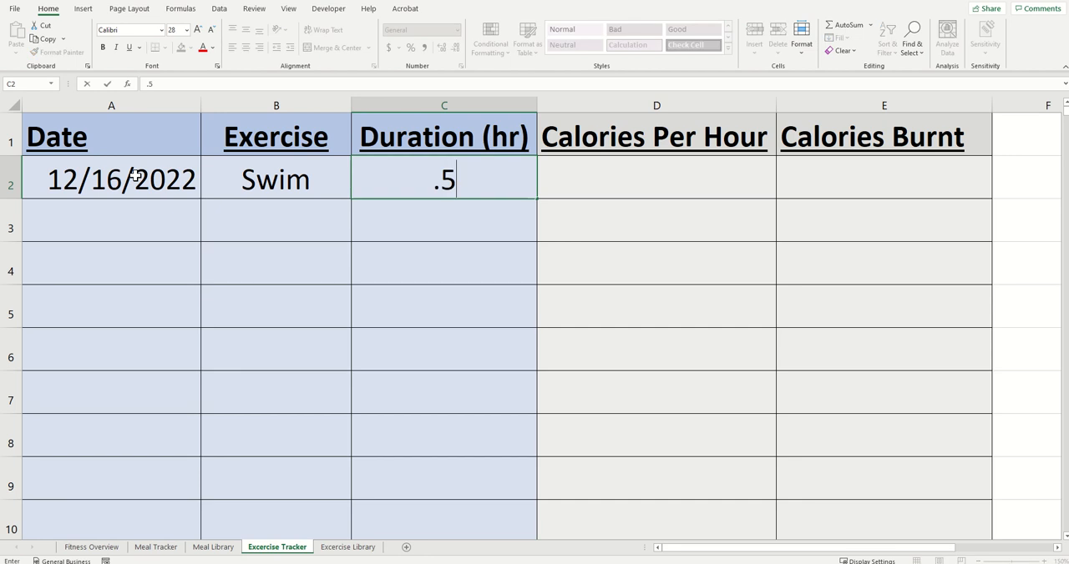
key("Return")
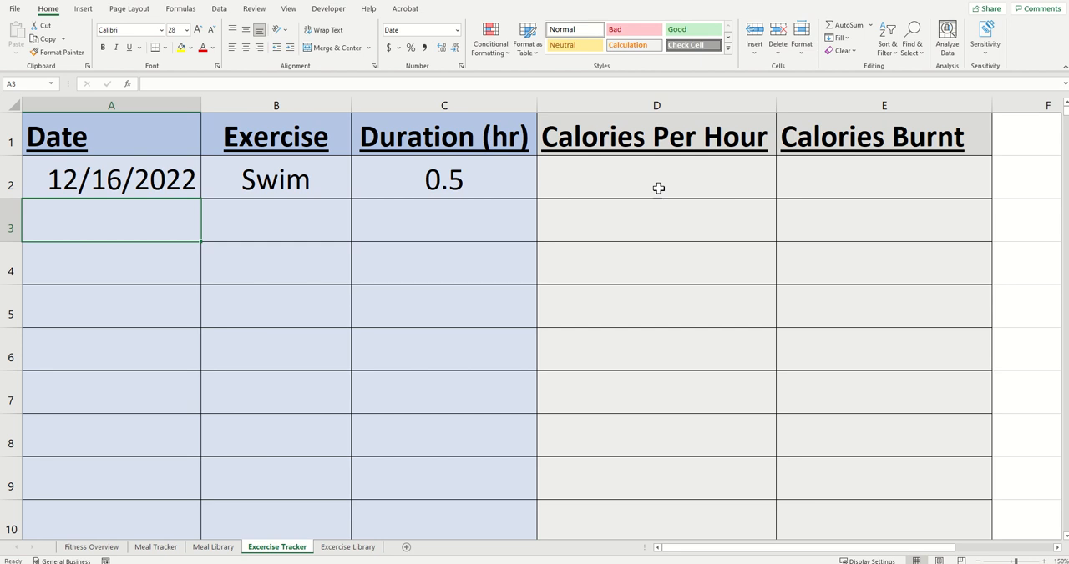
Step: In D2, enter an XLOOKUP that finds B2 in column A of the Excercise Library sheet and returns column B
left_click(614, 169)
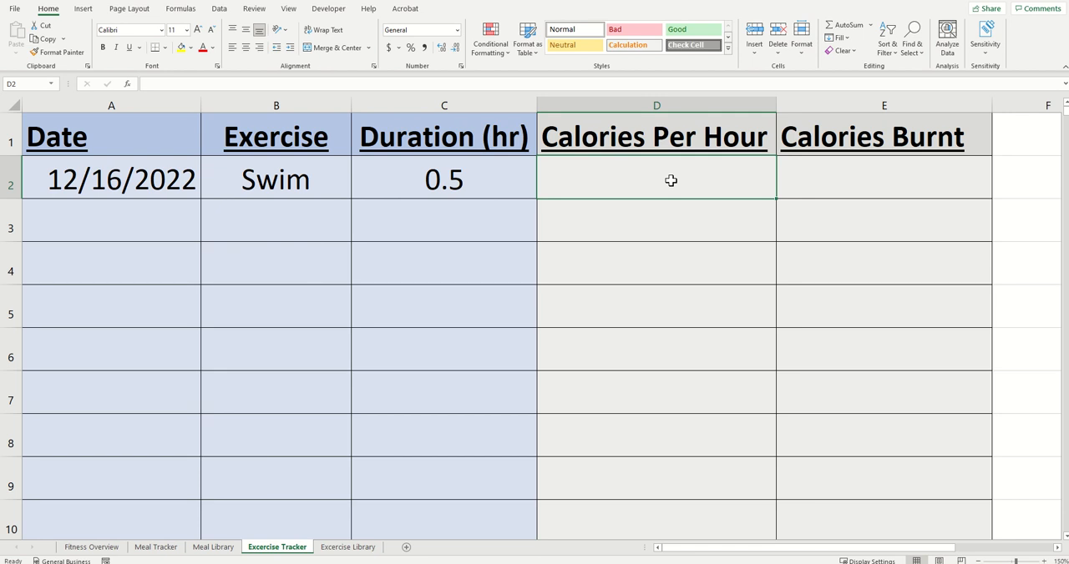
type("=xlookup(")
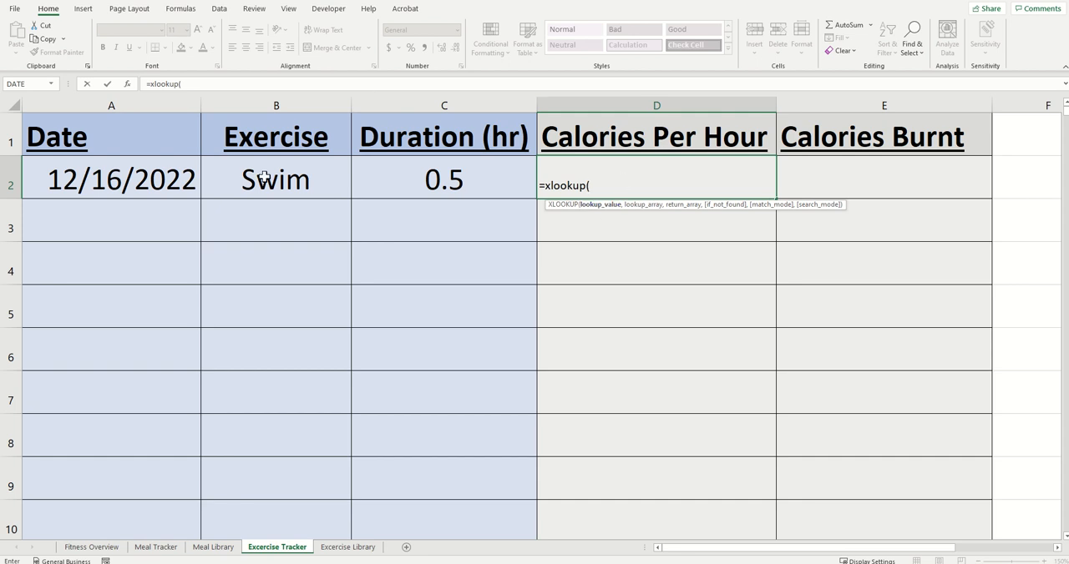
left_click(330, 175)
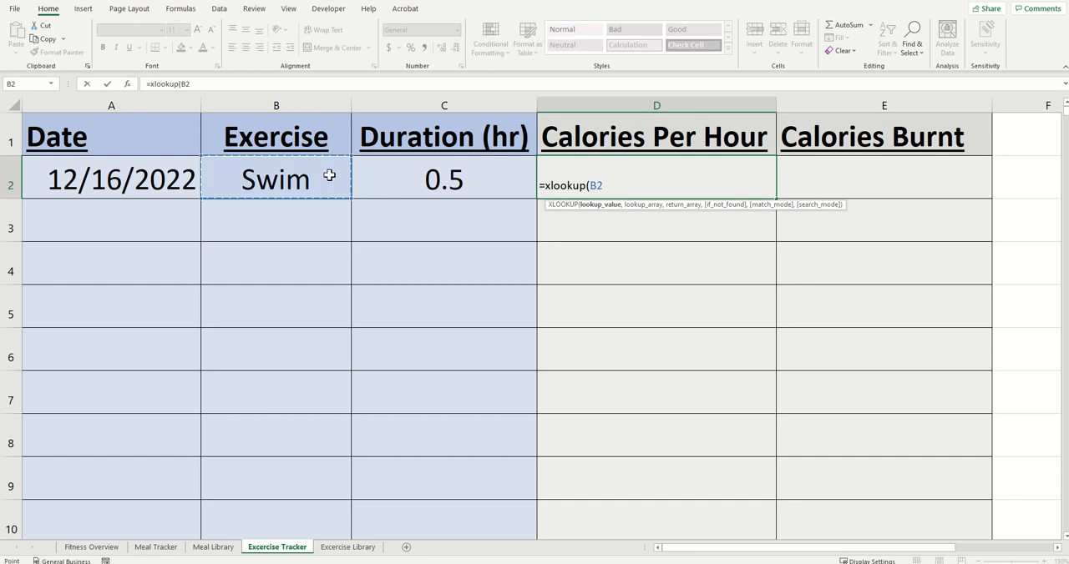
type(",")
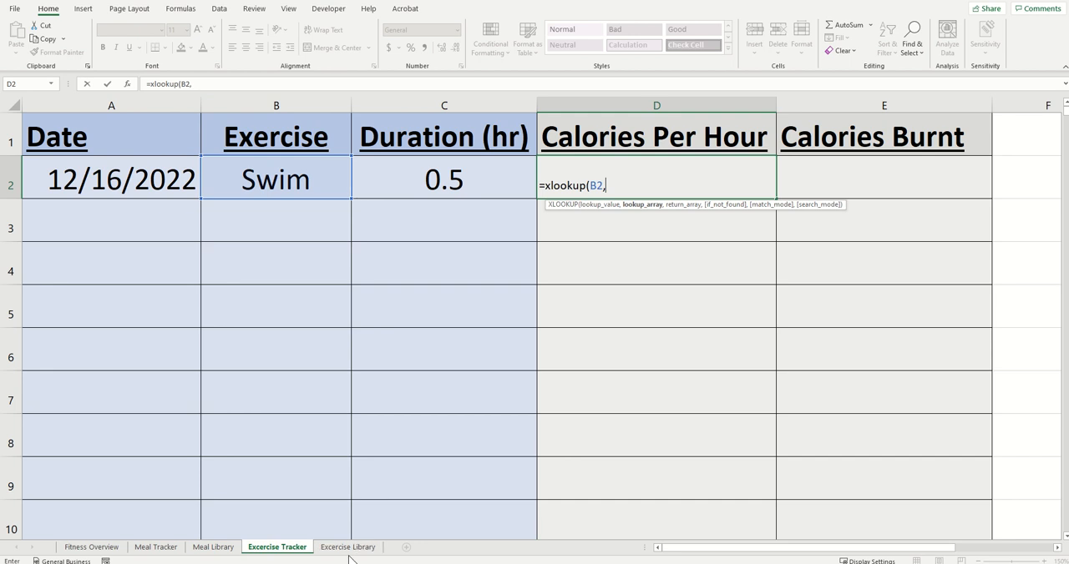
left_click(342, 548)
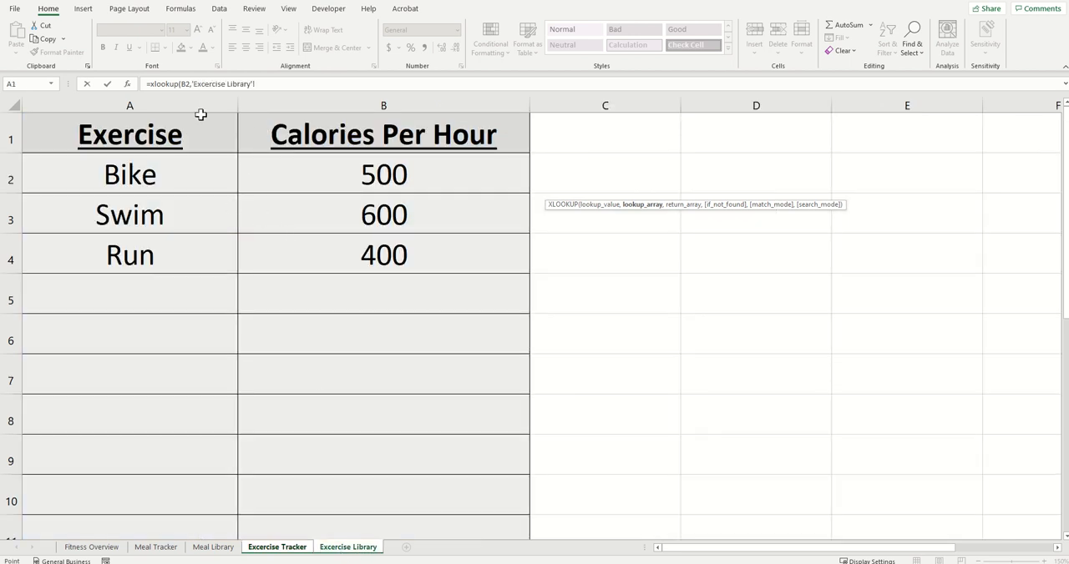
left_click(151, 100)
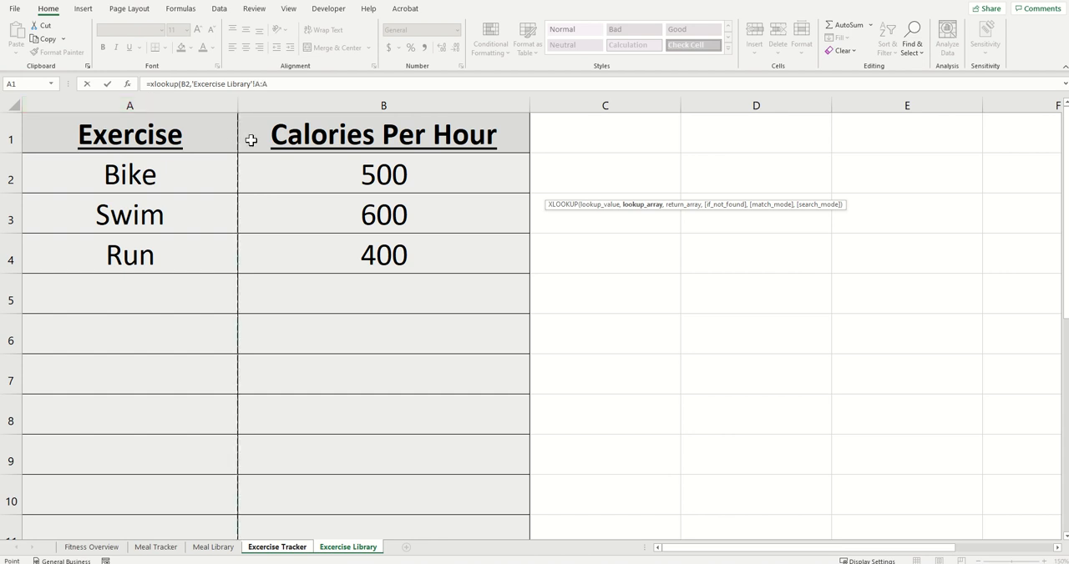
type(",")
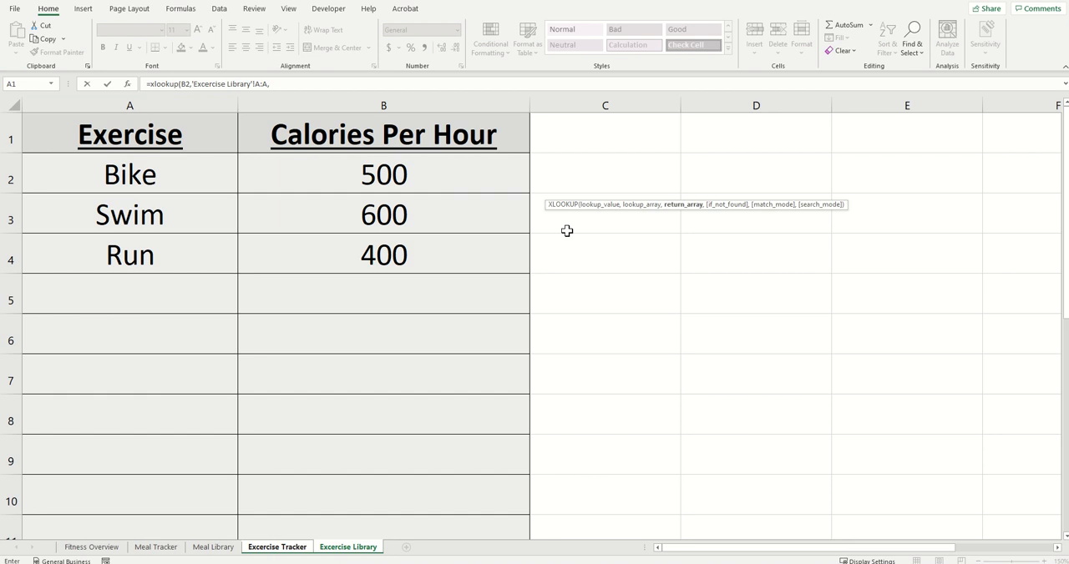
left_click(333, 102)
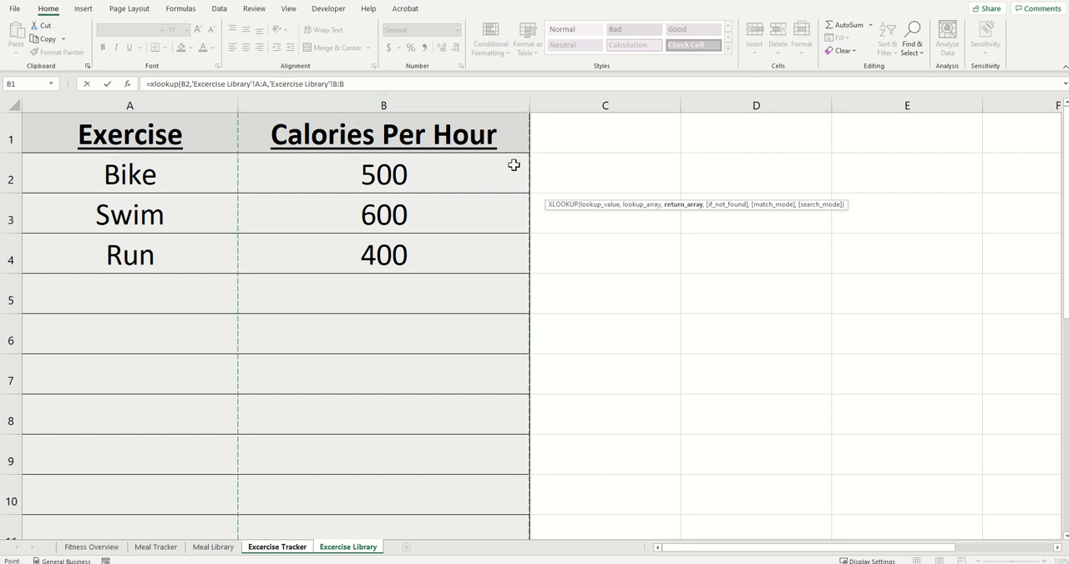
type(")")
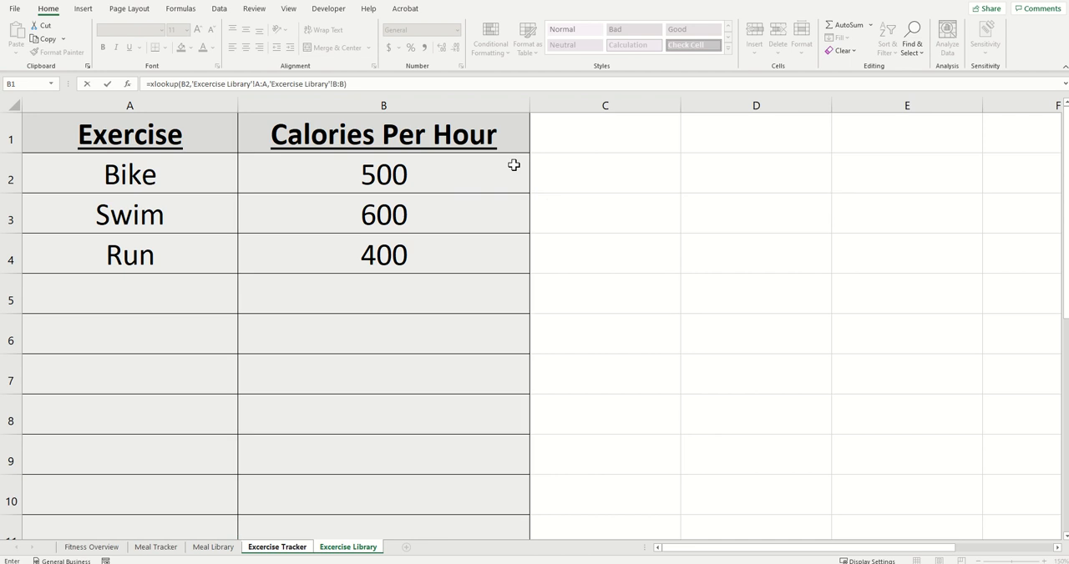
key("Return")
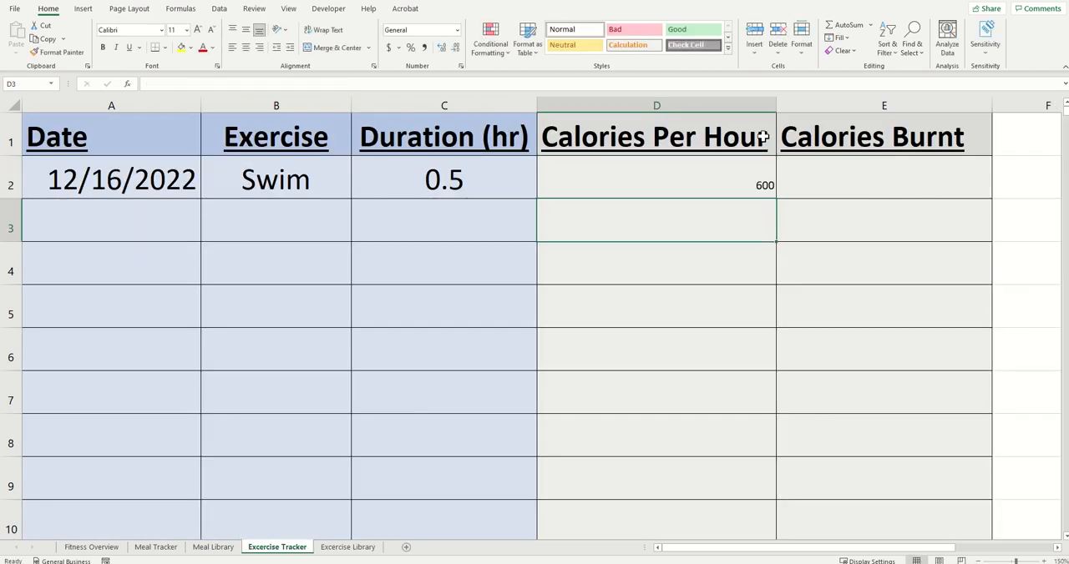
Step: Center D2 horizontally and vertically and increase its font size to 26
left_click(682, 174)
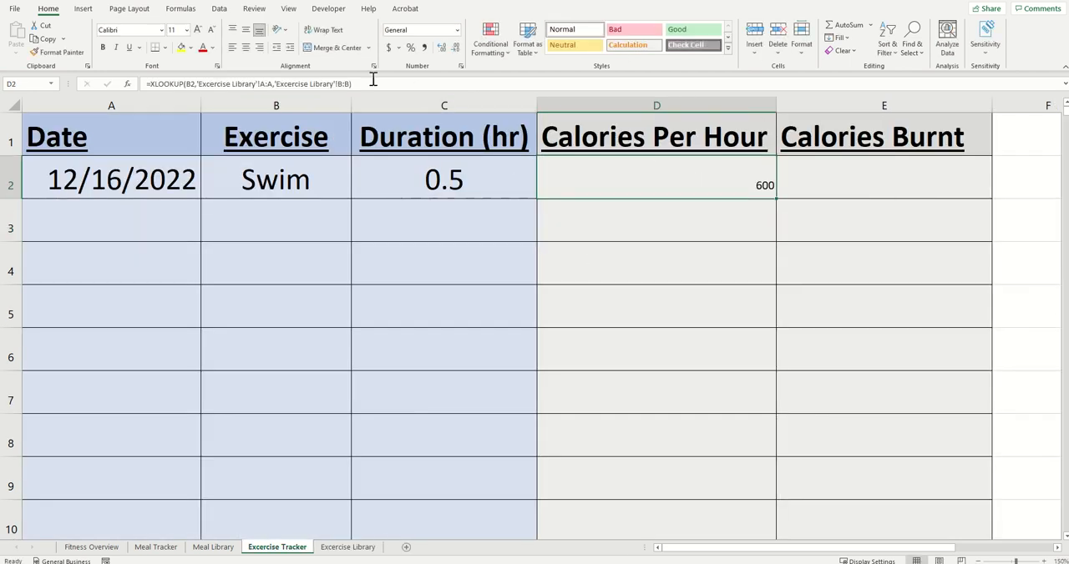
left_click(246, 47)
left_click(245, 30)
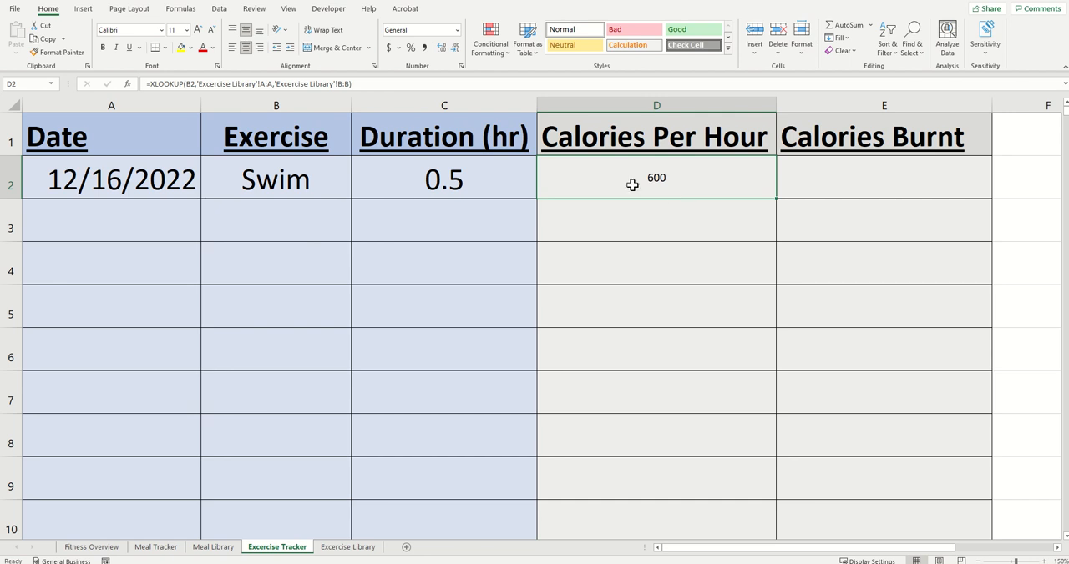
left_click(198, 29)
left_click(198, 30)
left_click(198, 29)
left_click(198, 29)
left_click(198, 30)
left_click(198, 30)
left_click(198, 29)
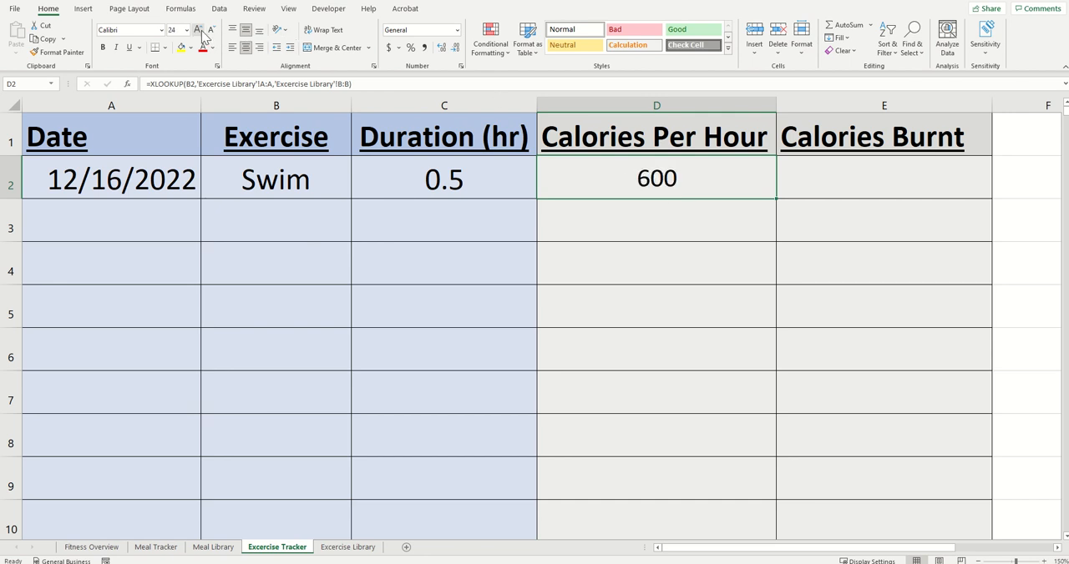
left_click(198, 30)
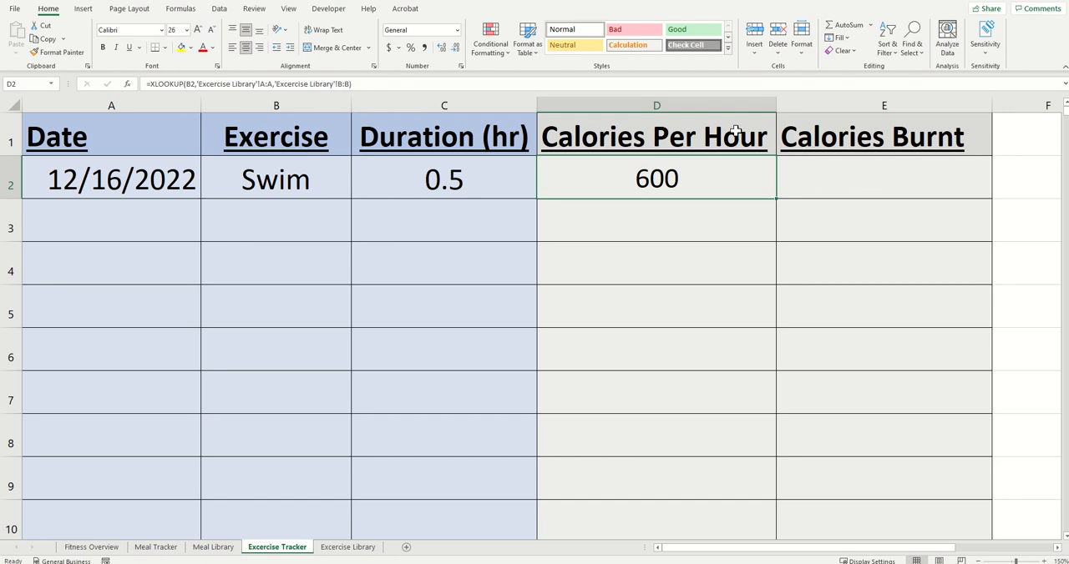
Step: Calculate the calories burnt in E2 with the formula =D2*C2
left_click(826, 177)
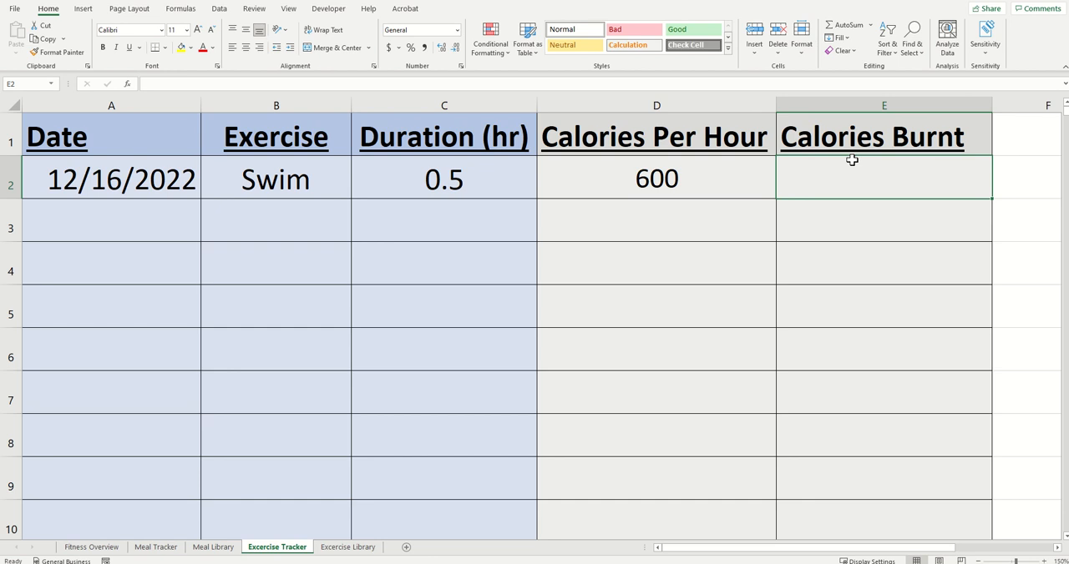
type("=")
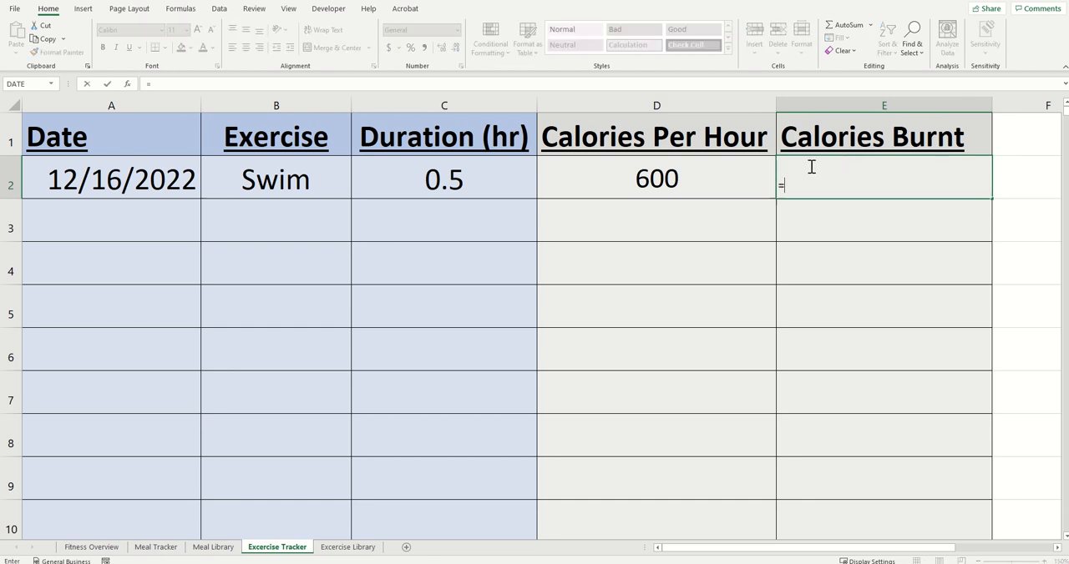
left_click(734, 184)
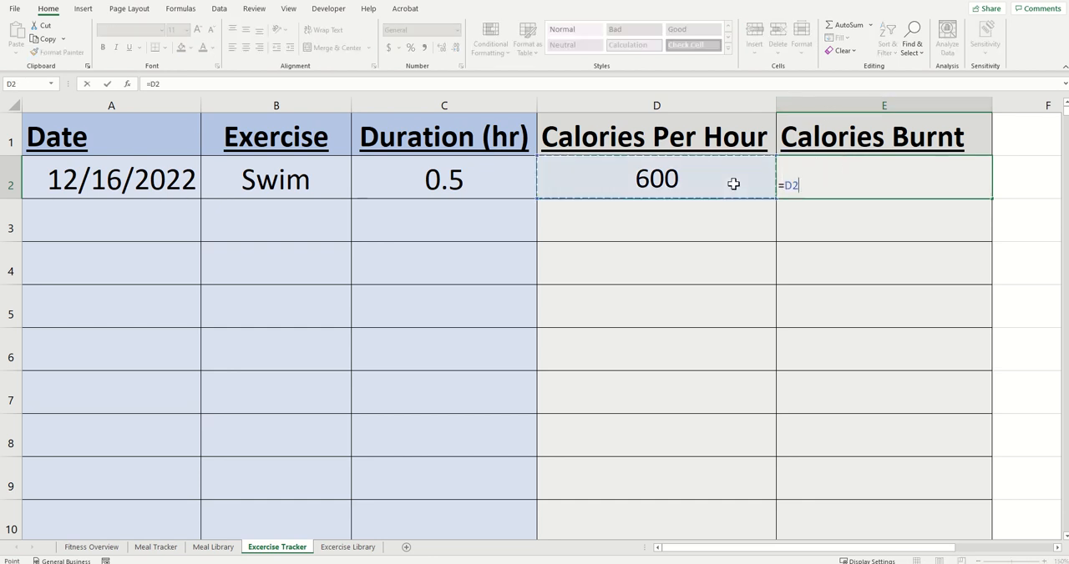
type("*")
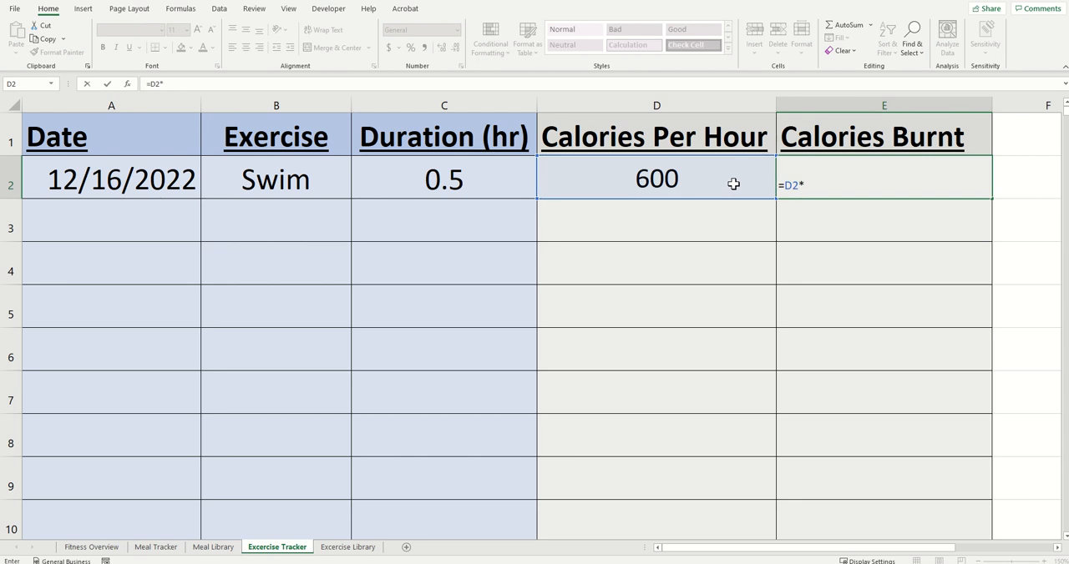
left_click(489, 172)
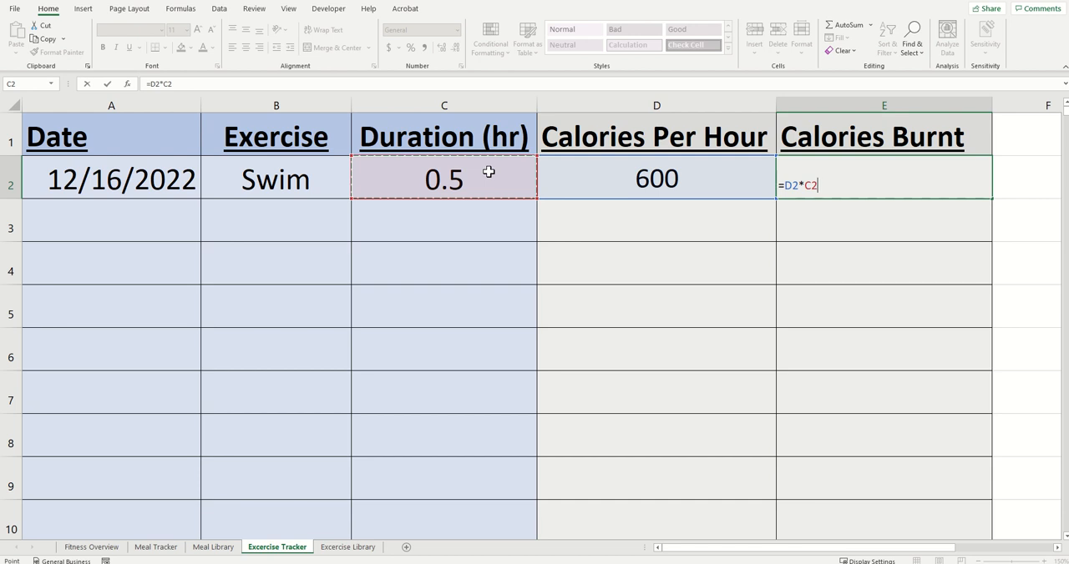
key("Return")
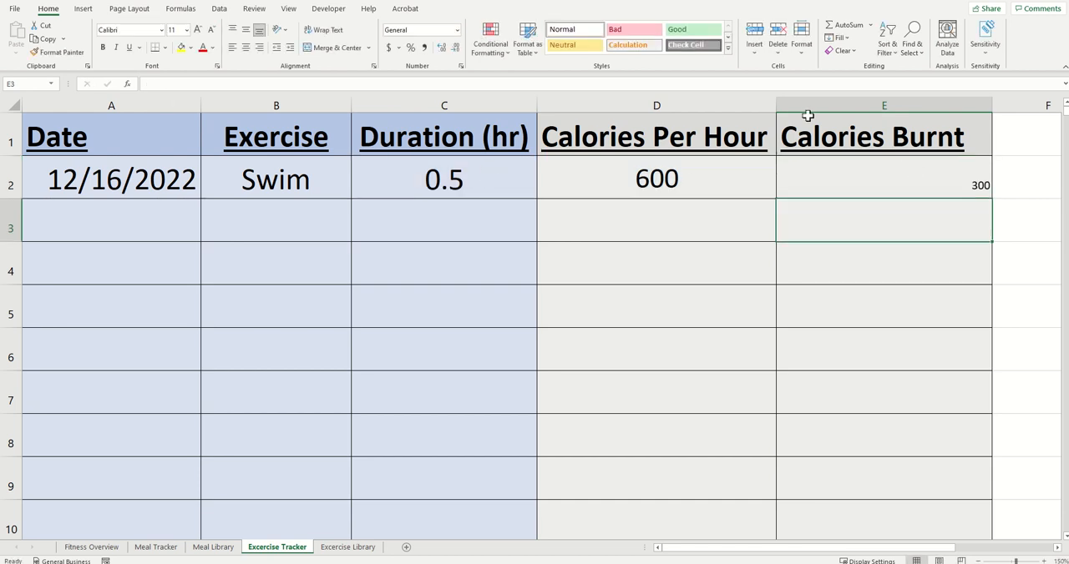
mouse_move(776, 104)
left_mouse_down()
mouse_move(763, 101)
mouse_move(776, 105)
left_mouse_up()
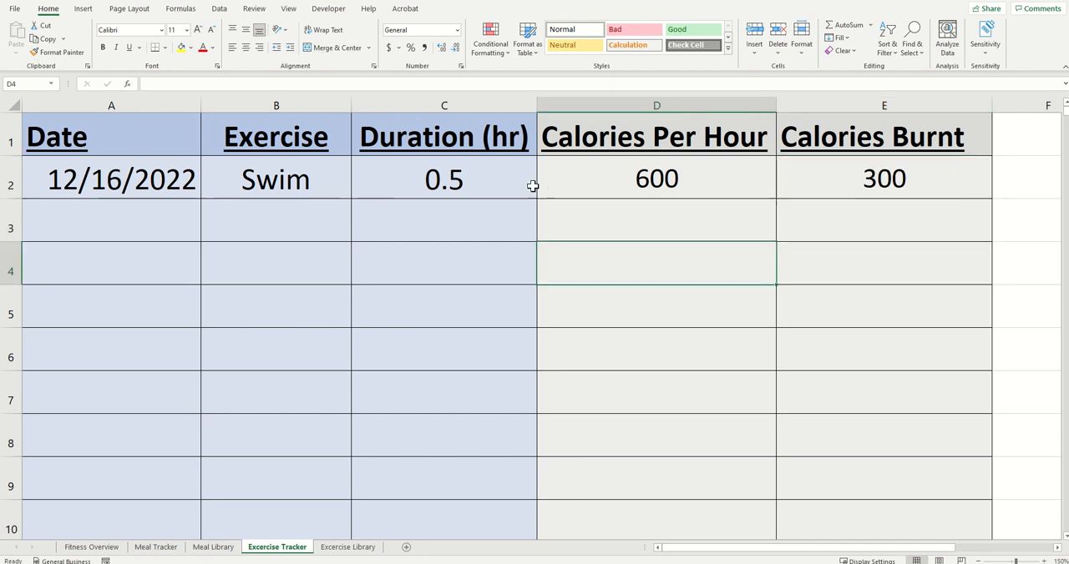
Step: Test the calories burnt calculation by setting the duration in C2 to 1 and 3 hours, and restore it to 0.5
left_click(482, 184)
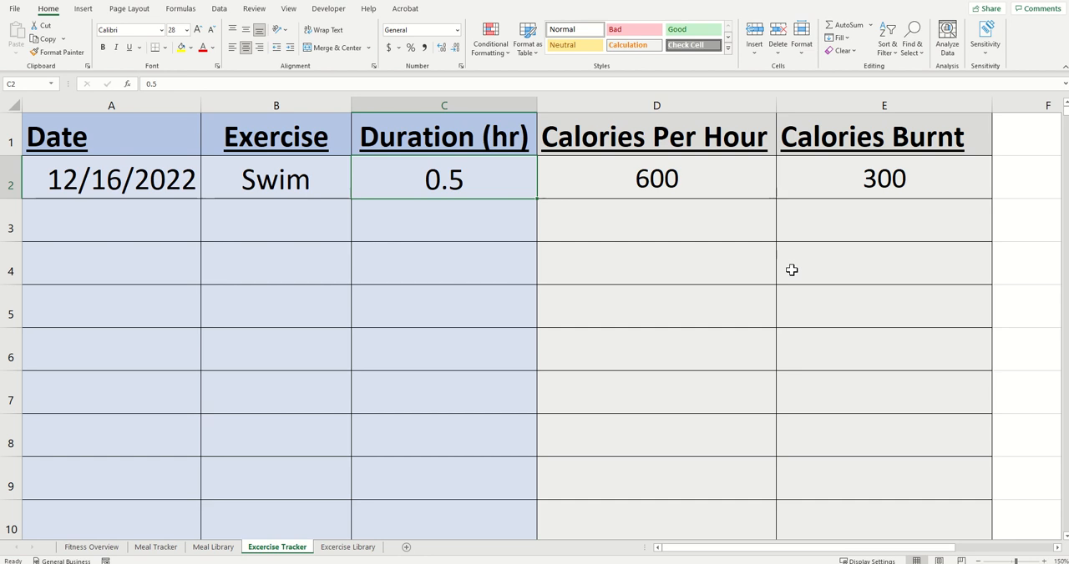
type("1")
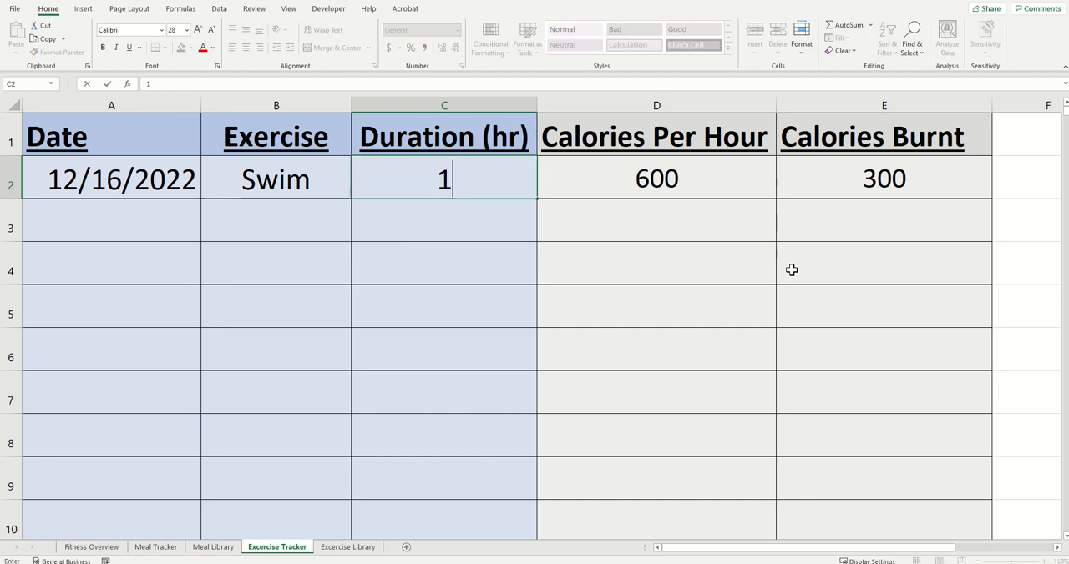
key("Return")
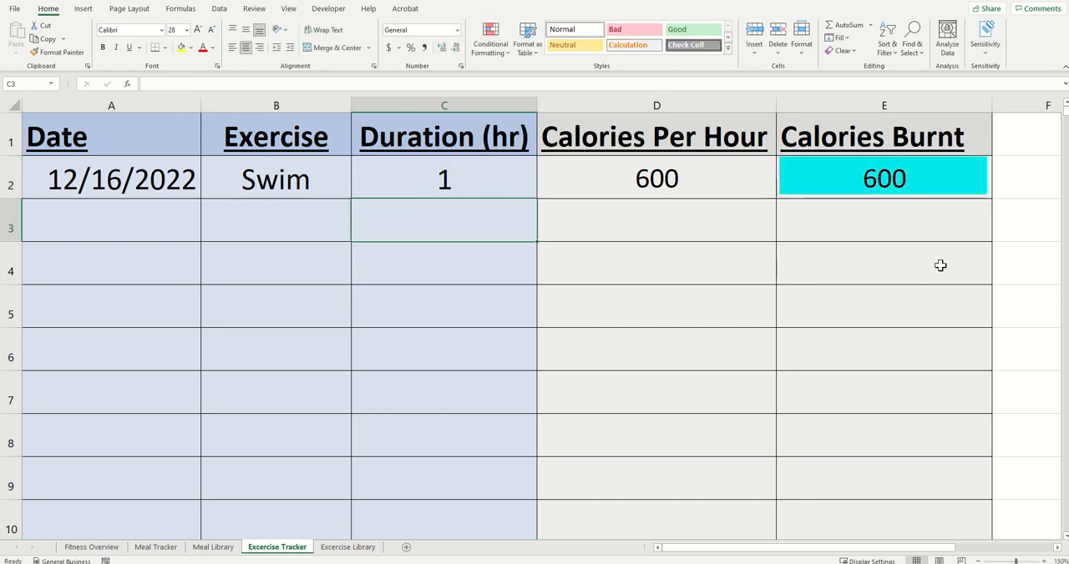
left_click(459, 181)
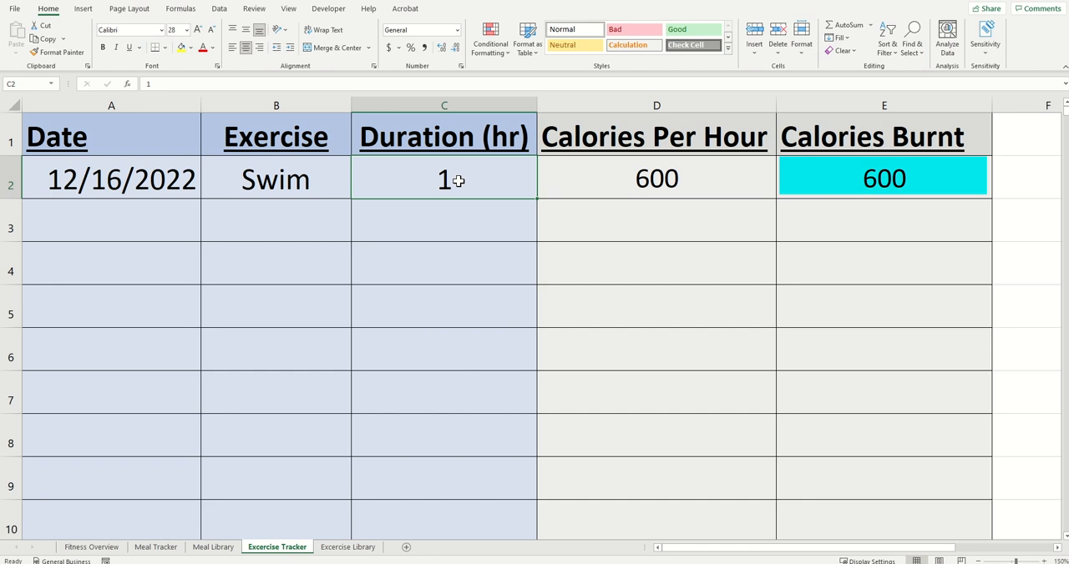
type("3")
key("Return")
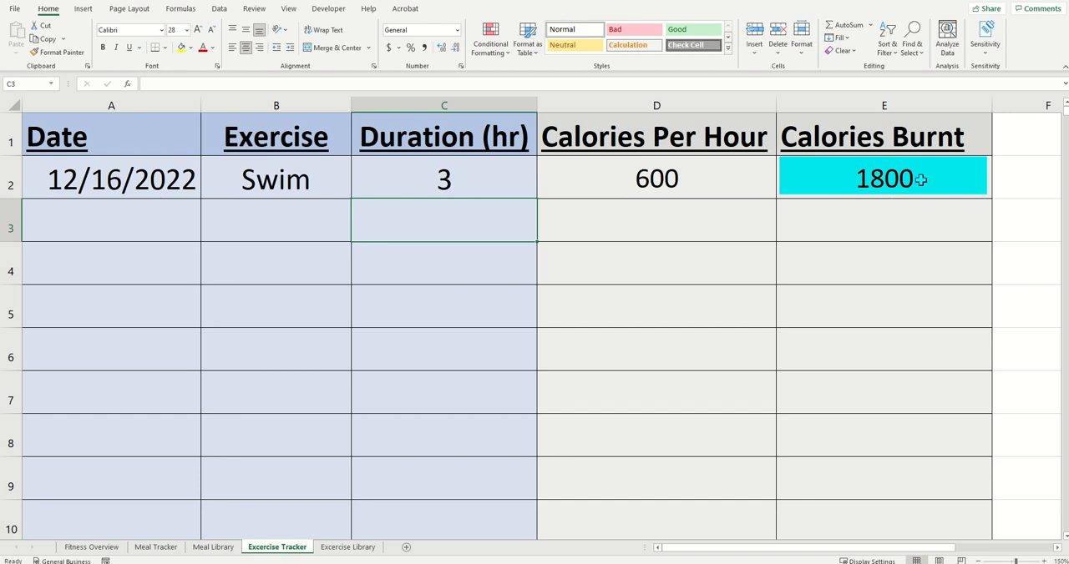
left_click(484, 185)
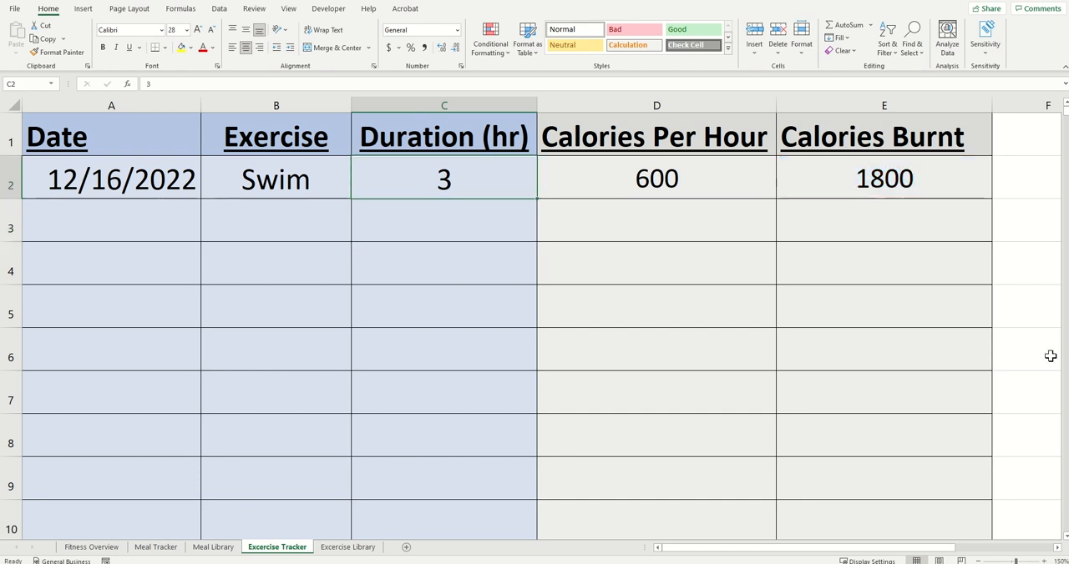
type(".5")
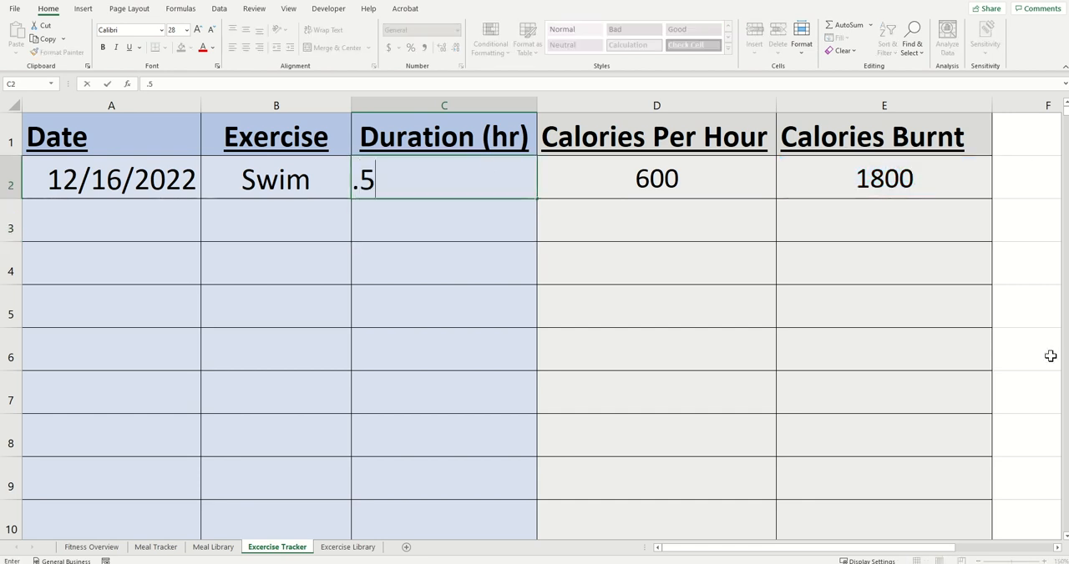
key("Return")
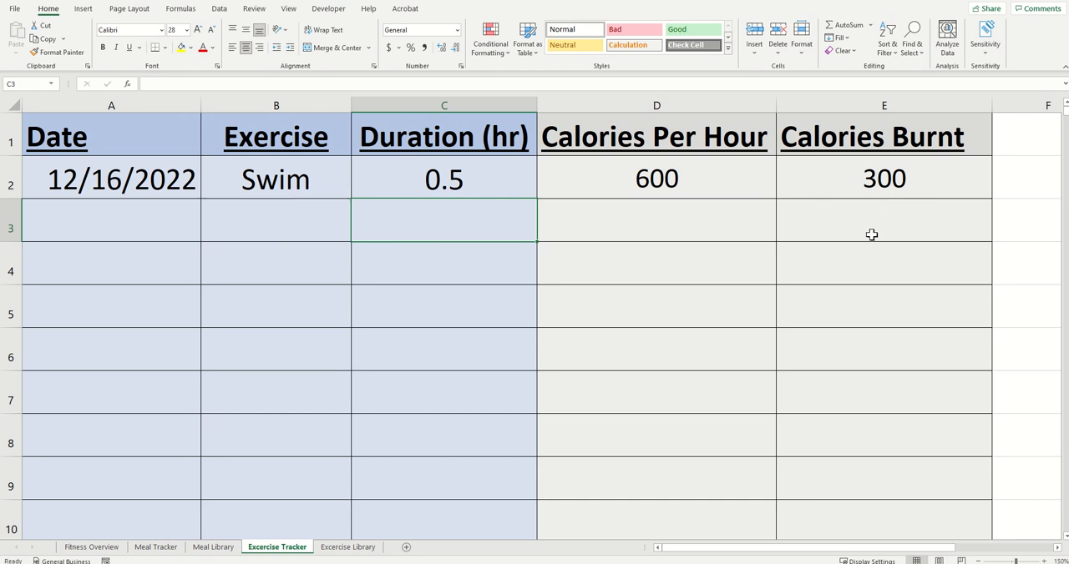
Step: Fill the Calories Per Hour and Calories Burnt formulas from D2:E2 down their columns past row 1080
left_click(516, 303)
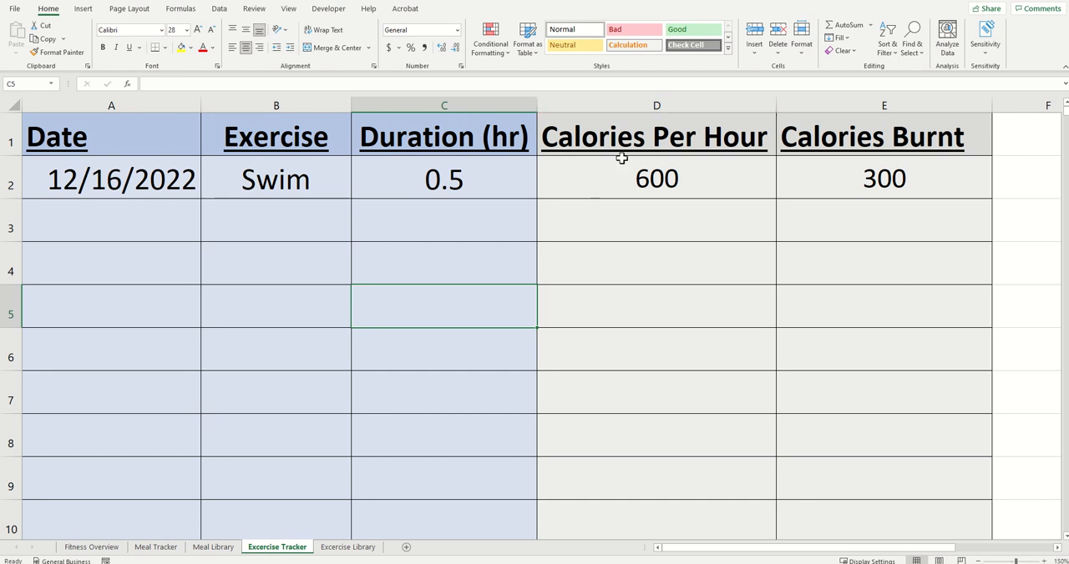
left_click_drag(594, 170, 856, 183)
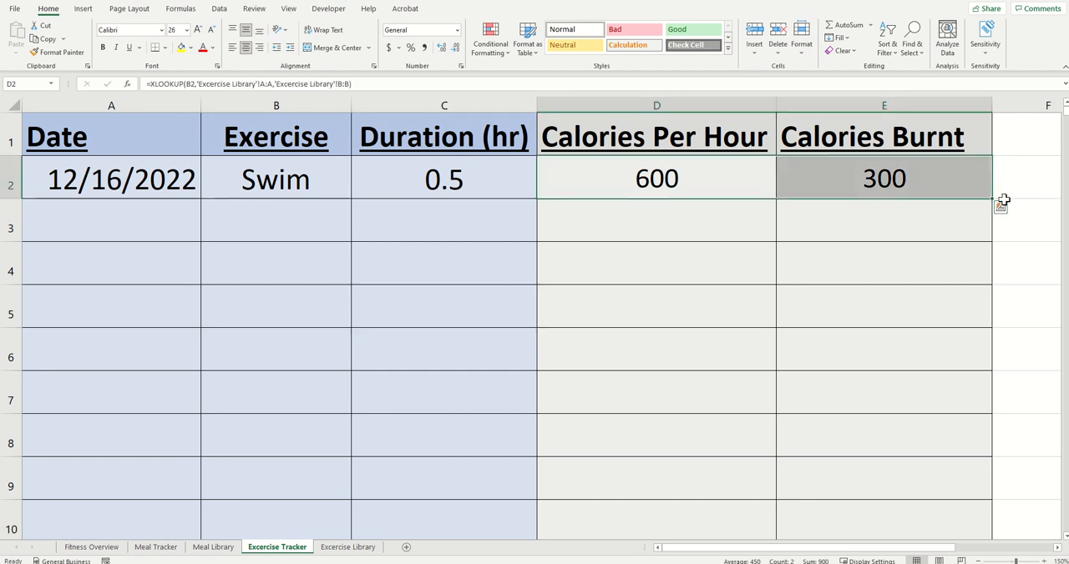
left_click_drag(992, 199, 977, 377)
scroll(919, 443, "up", 2)
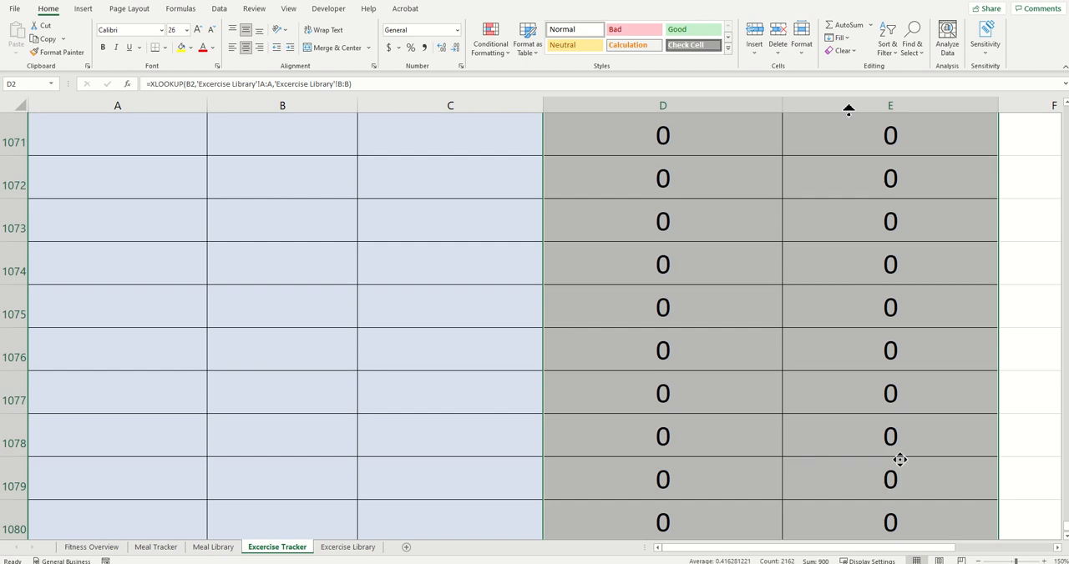
scroll(848, 109, "up", 20)
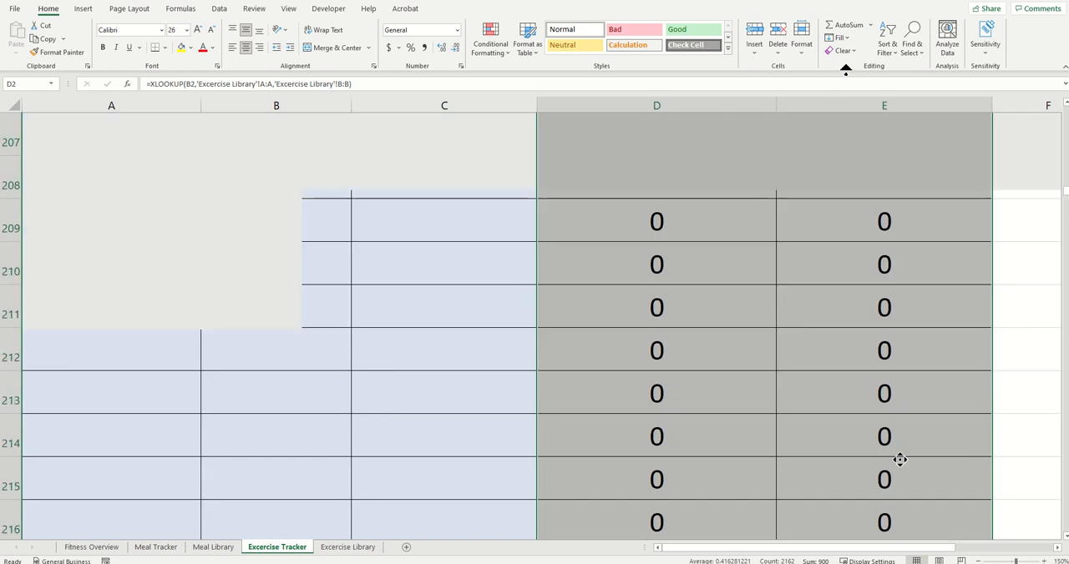
scroll(846, 71, "up", 20)
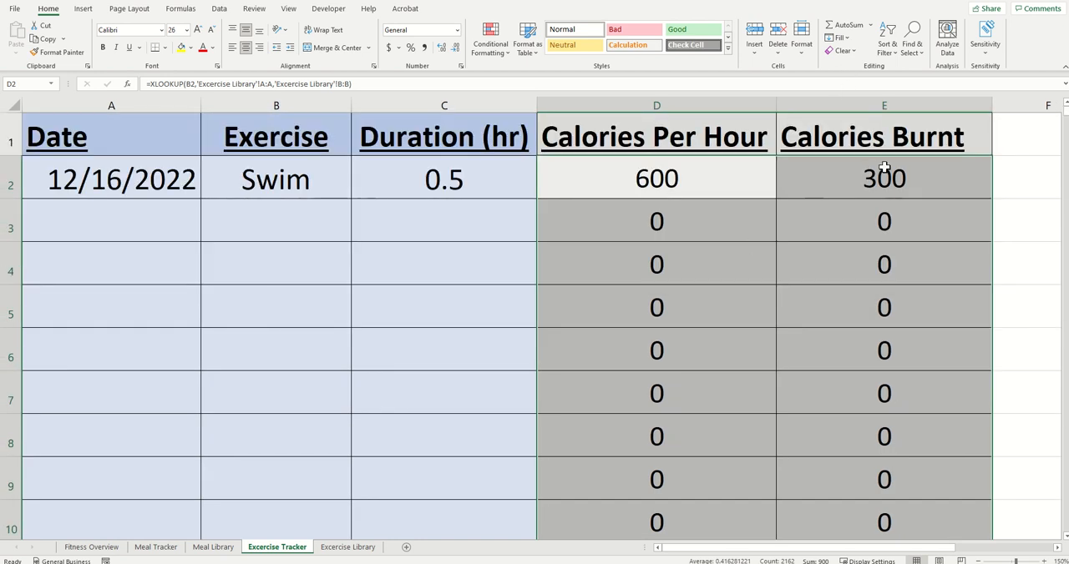
left_click(753, 252)
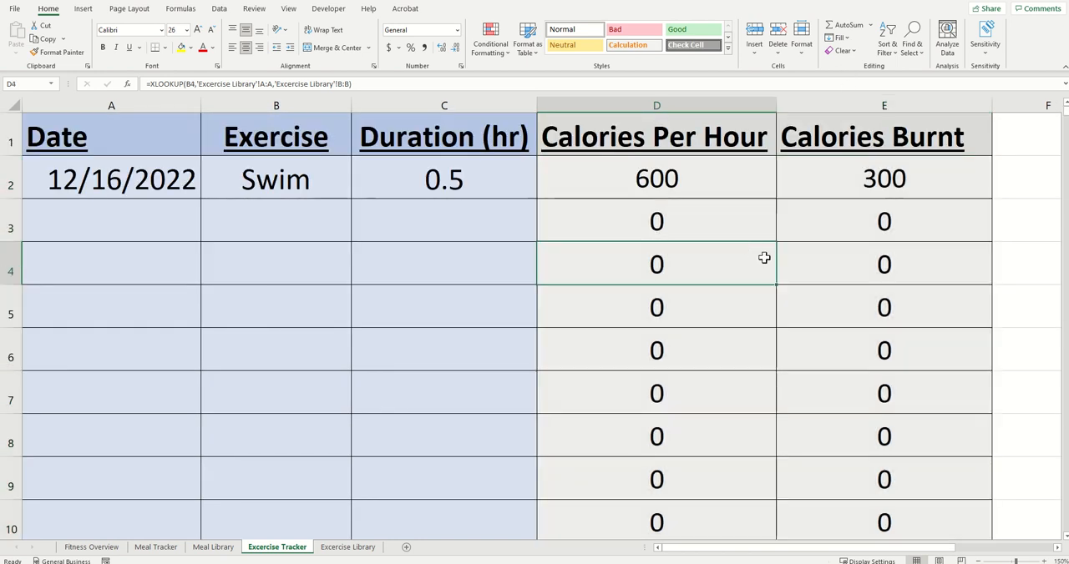
Step: Fill row 3 with the date copied from A2, exercise Ran and a duration of 1 hour
left_click(125, 222)
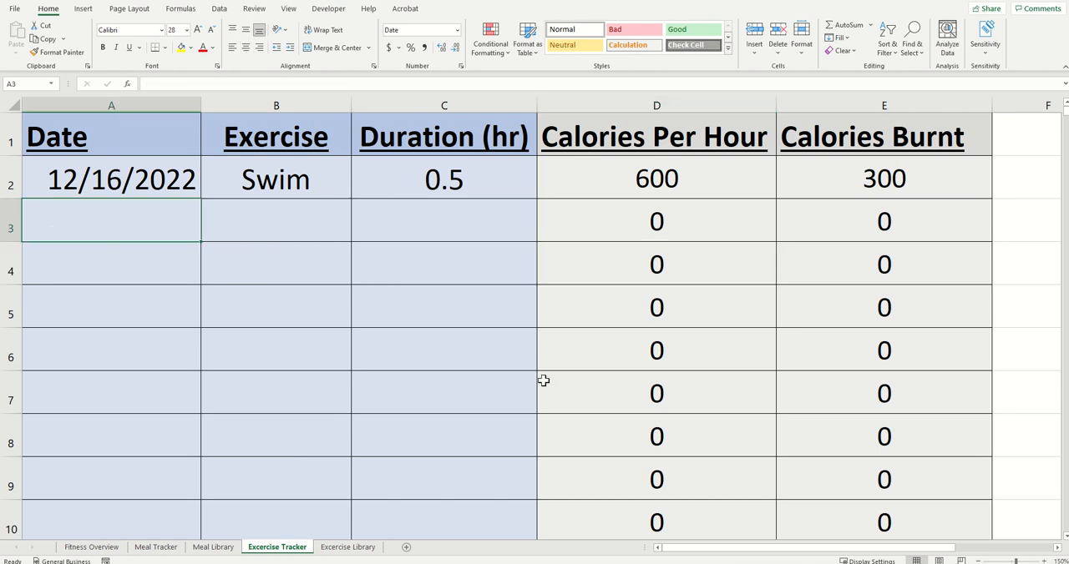
key("Up")
key("ctrl+c")
key("Down")
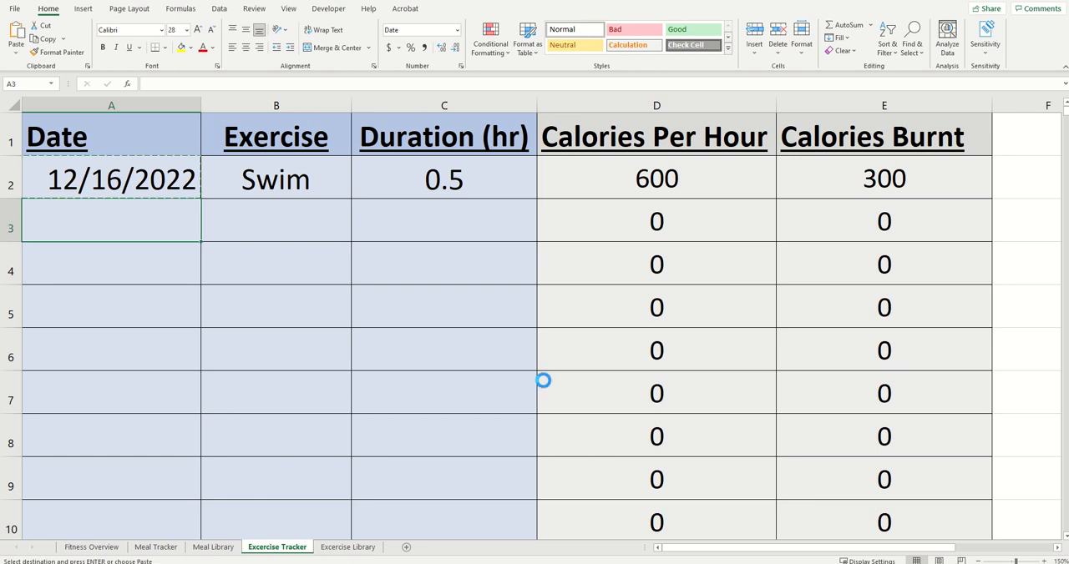
key("ctrl+v")
key("Right")
type("Ran")
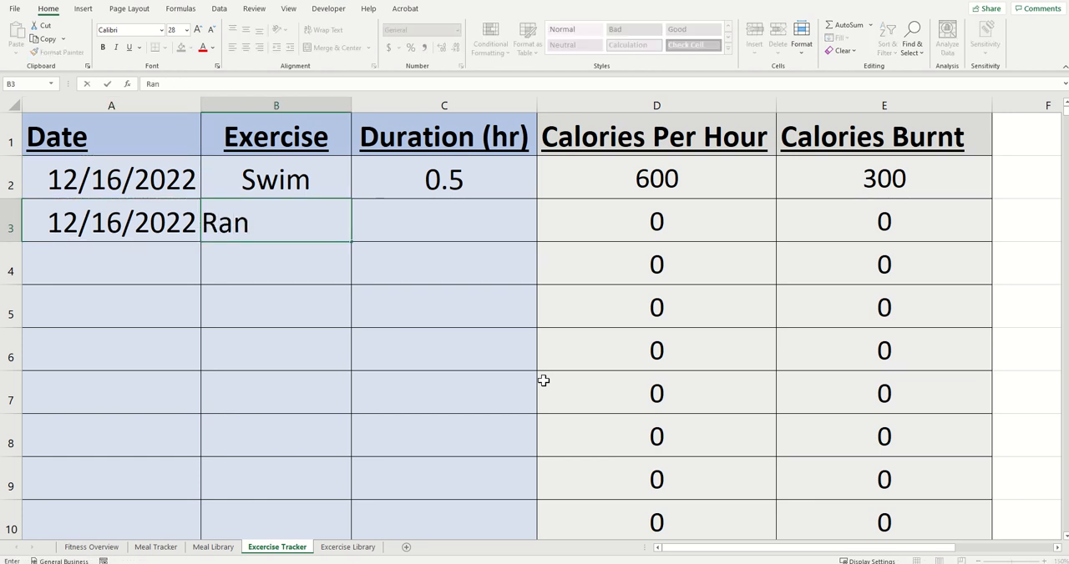
key("Tab")
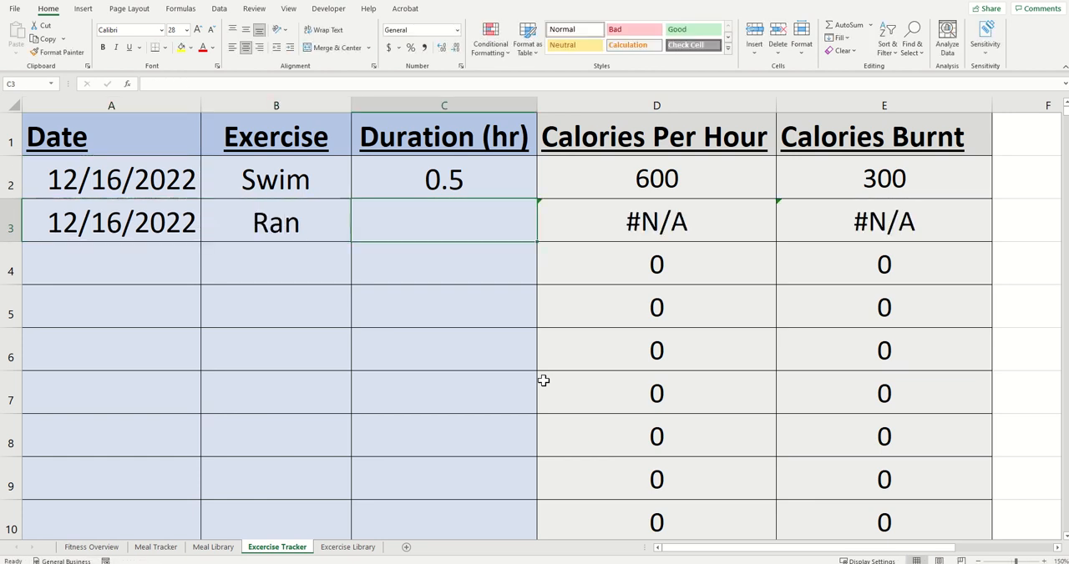
type("1")
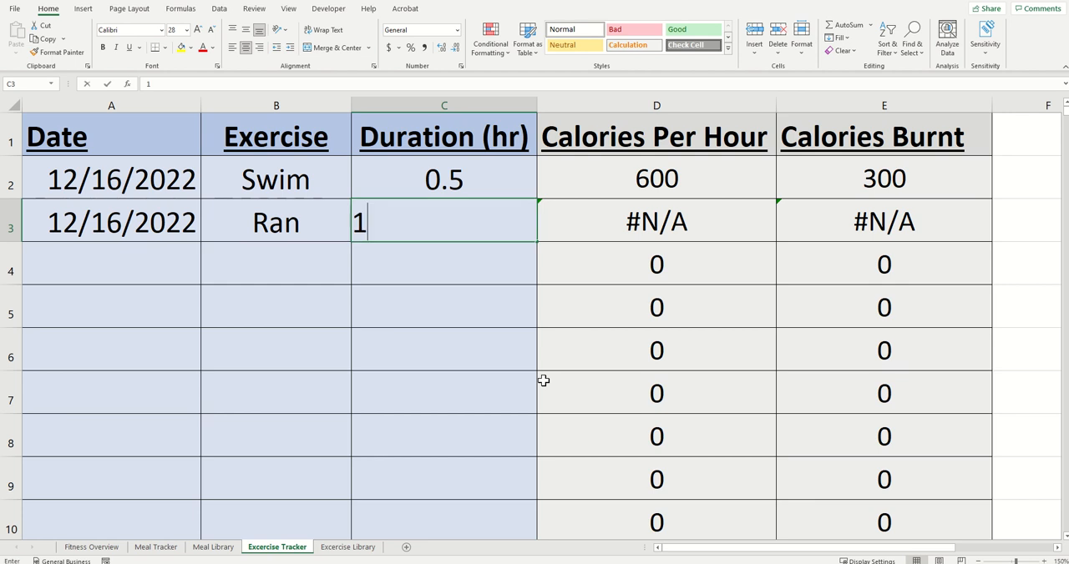
key("Return")
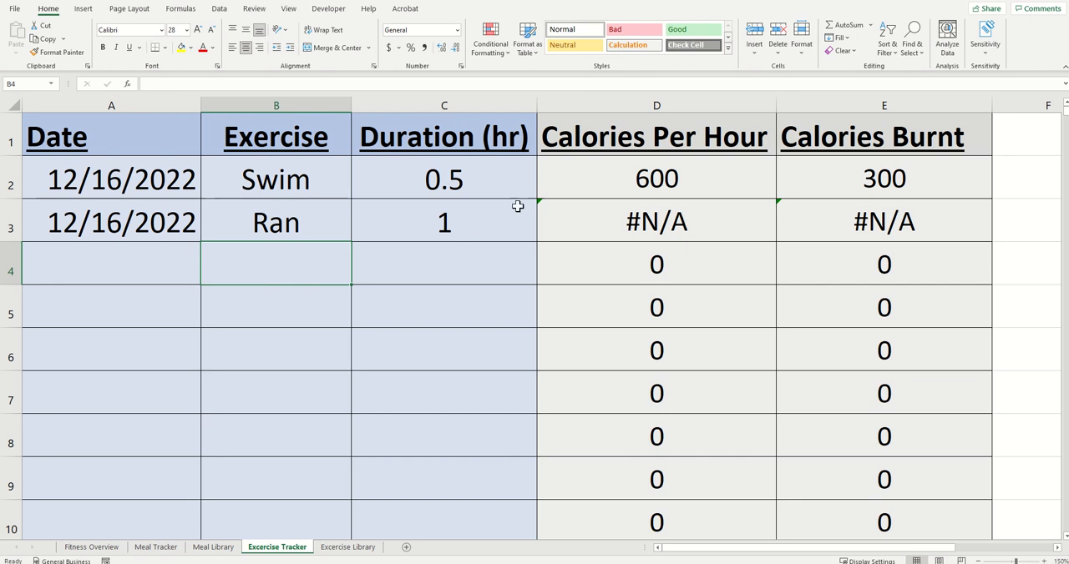
Step: Check the exercise names on the Excercise Library sheet and change B3 on the Excercise Tracker sheet to Run
left_click(596, 220)
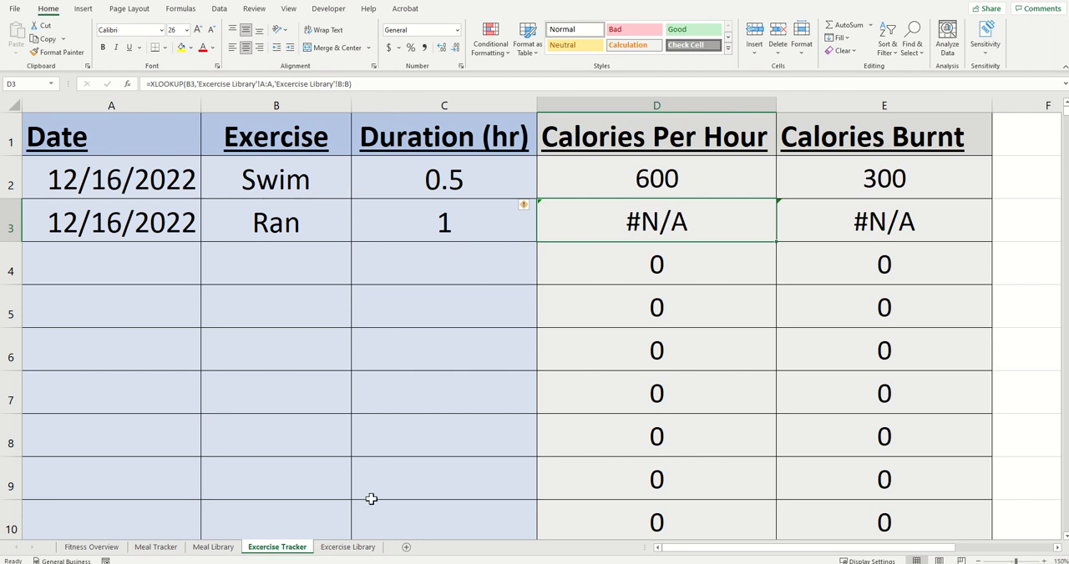
left_click(344, 551)
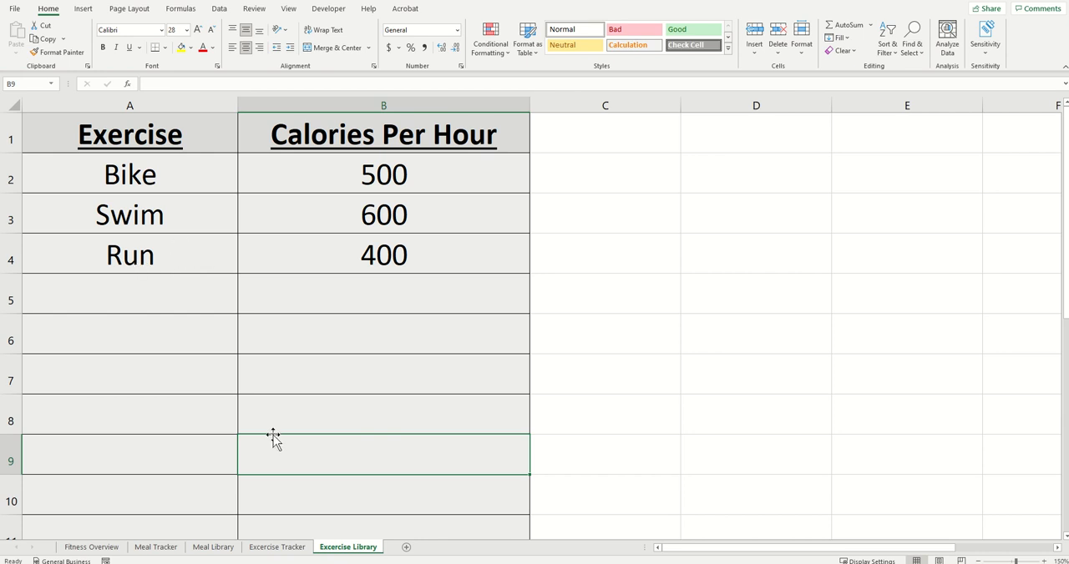
left_click(278, 553)
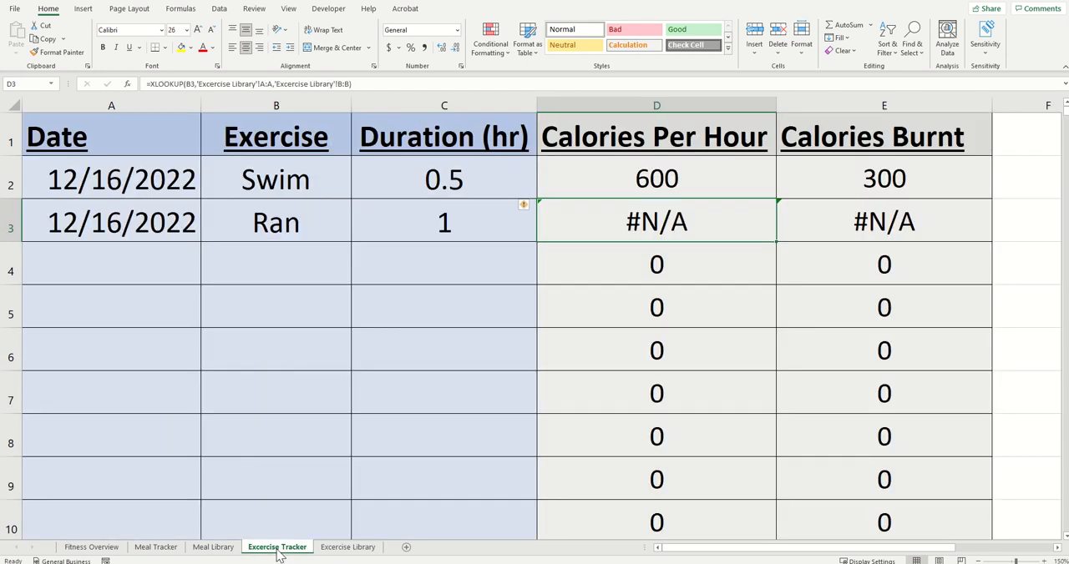
left_click(298, 220)
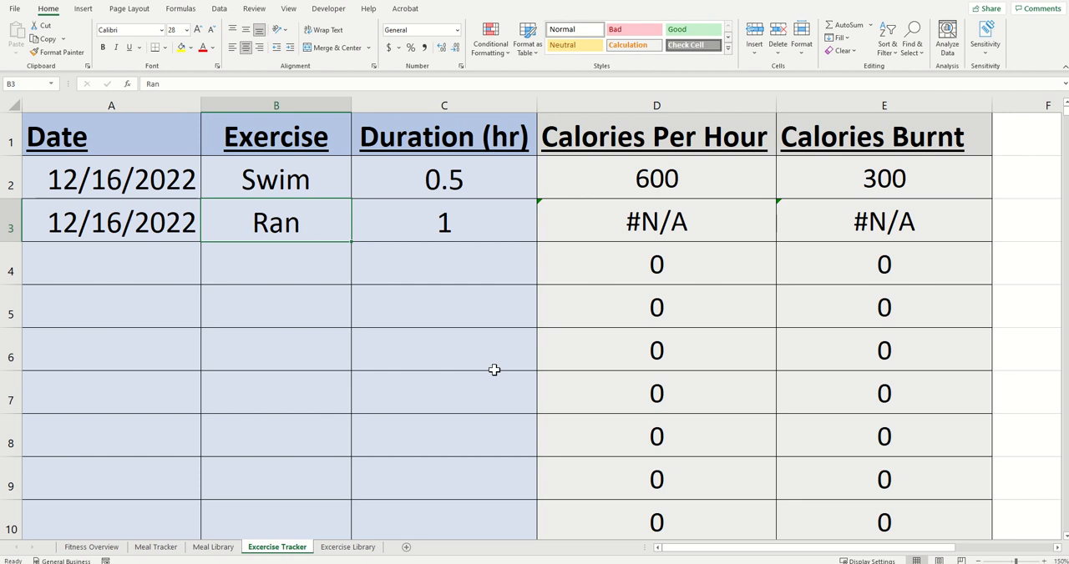
type("Run")
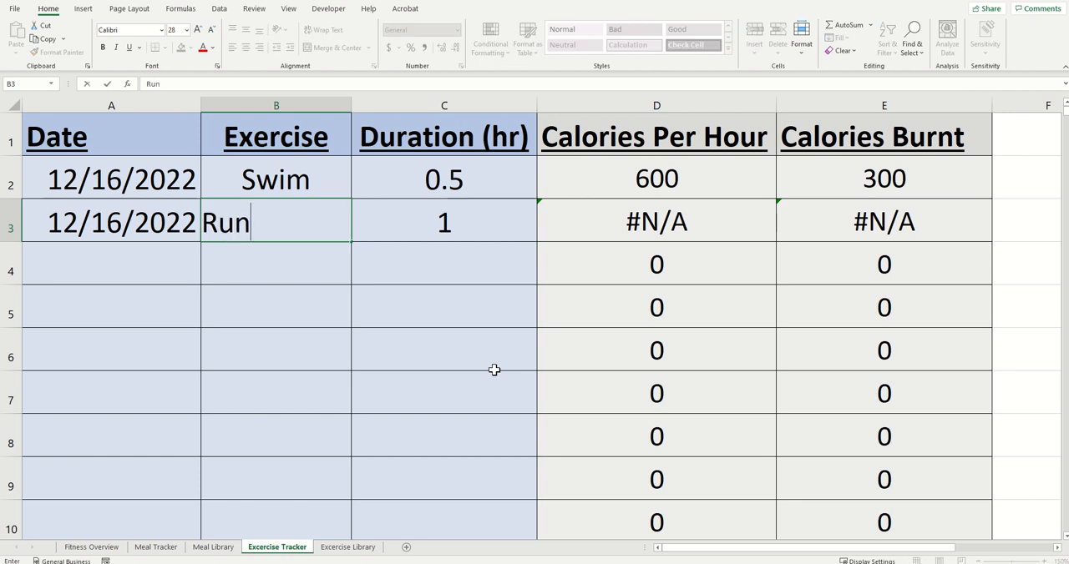
key("Return")
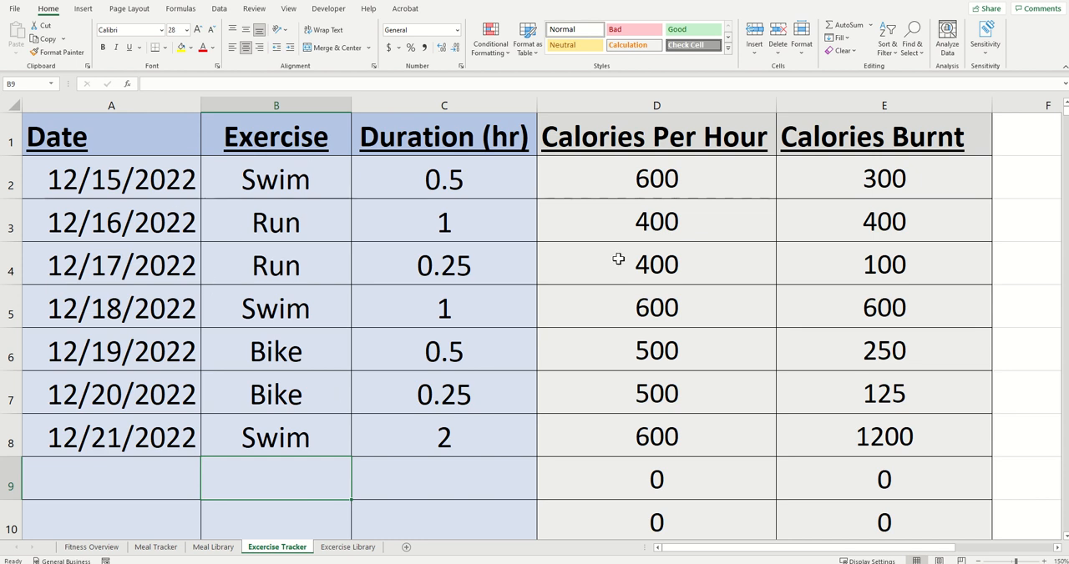
Step: Create a PivotChart from the entire Excercise Tracker sheet on a new worksheet and move the chart beside the PivotTable
left_click(15, 105)
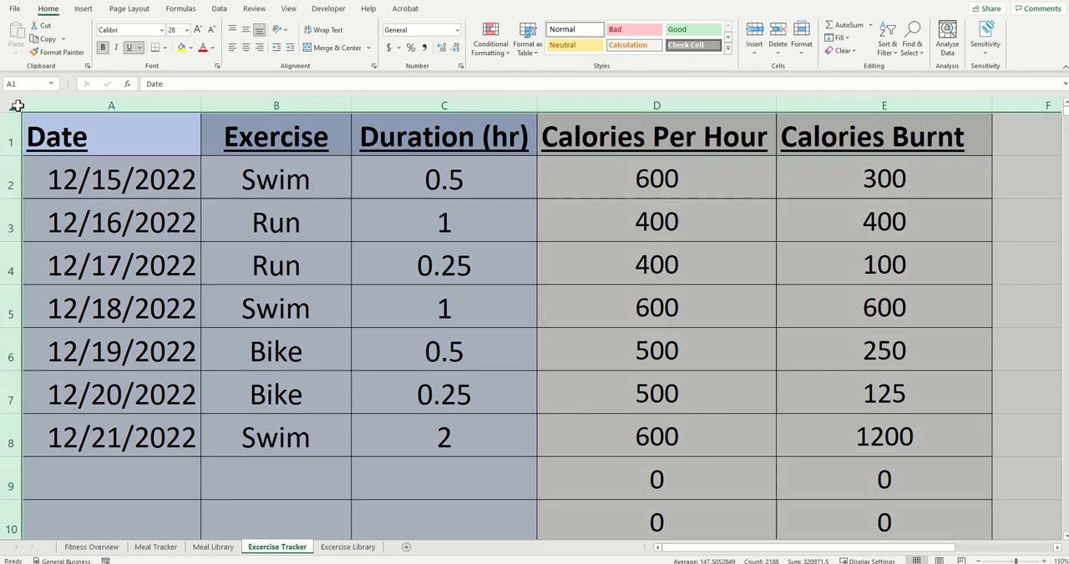
left_click(83, 10)
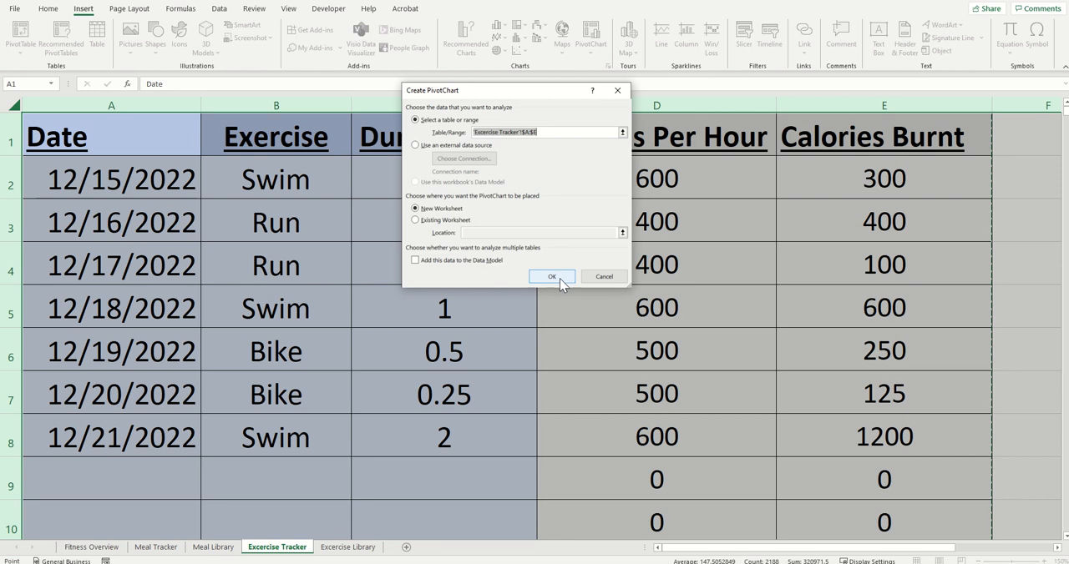
left_click(558, 279)
left_click_drag(205, 138, 278, 164)
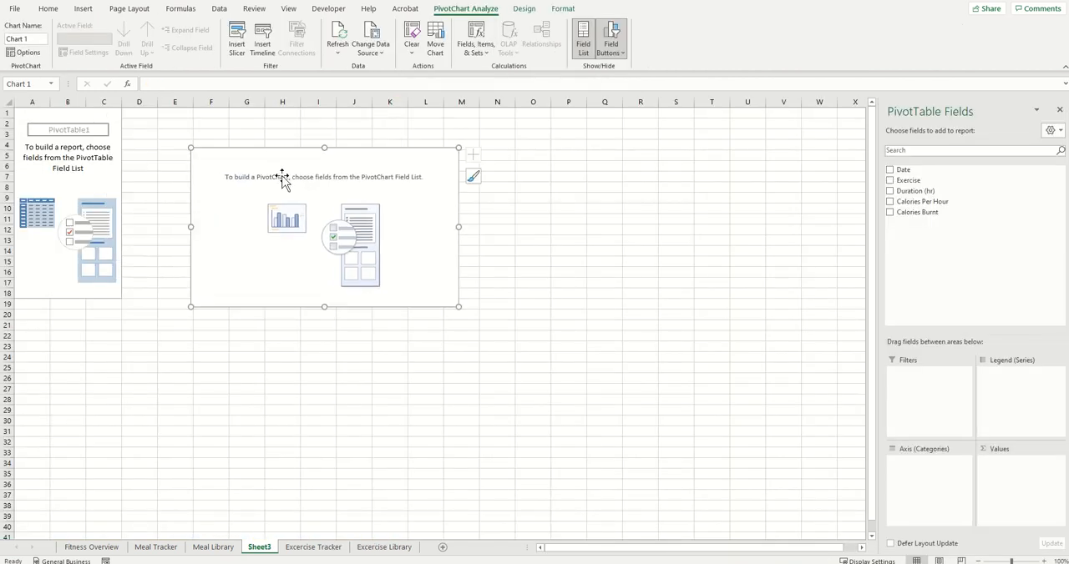
Step: Rename the new pivot sheet Excercise Pivot and move it after the Excercise Library sheet
double_click(259, 549)
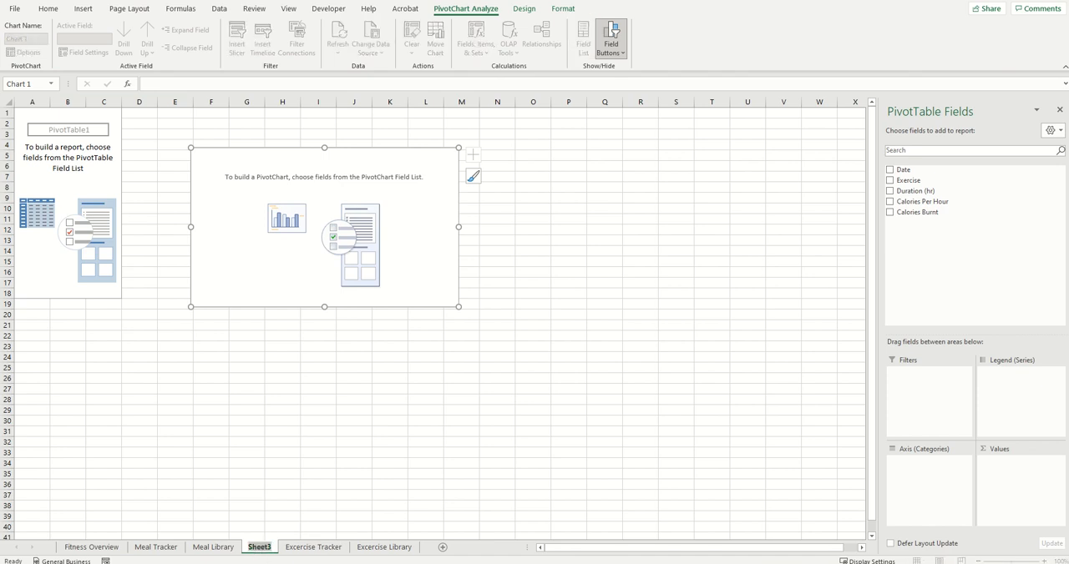
type("Exc")
type("ercise Pivot")
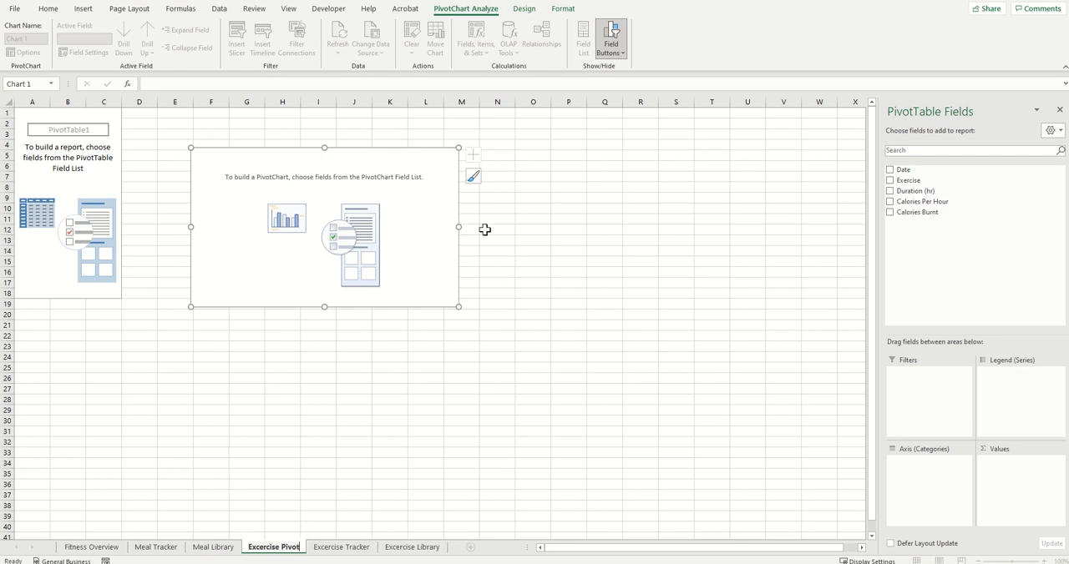
left_click(318, 455)
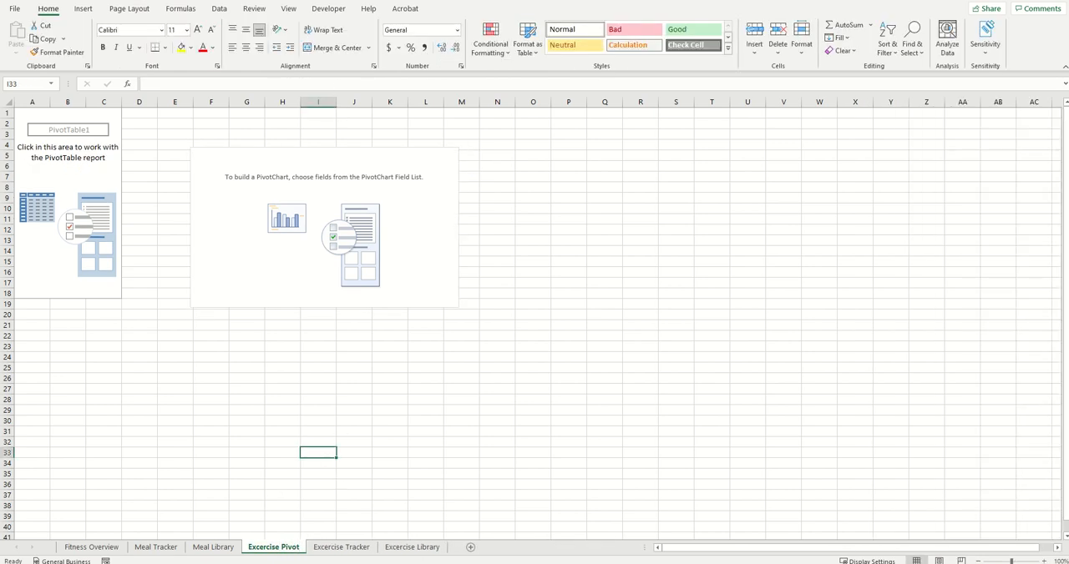
left_click_drag(276, 551, 451, 549)
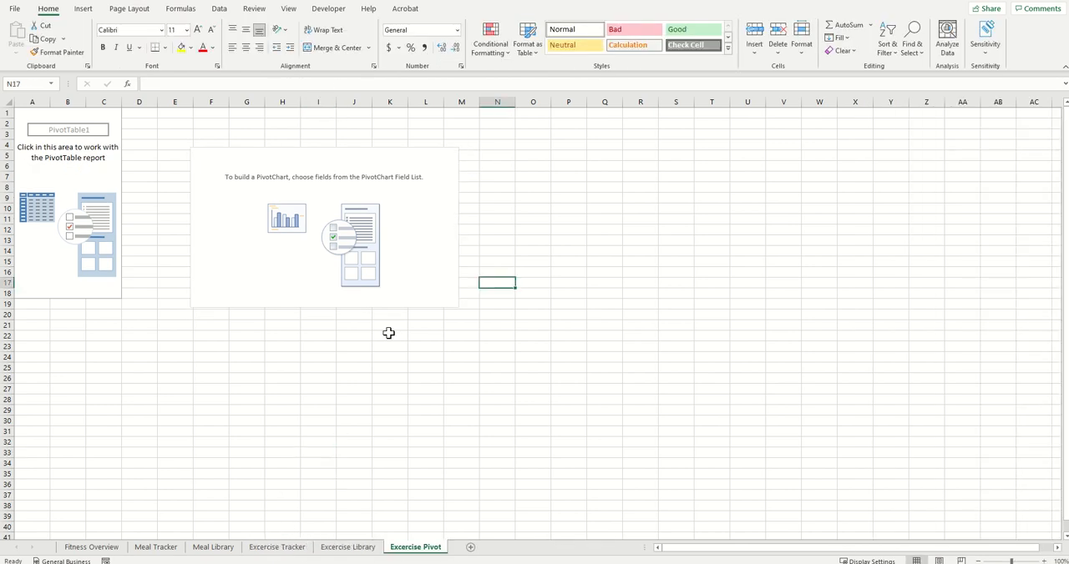
Step: Put the Date field on the PivotChart's category axis and summarize Calories Burnt as its values
left_click(202, 217)
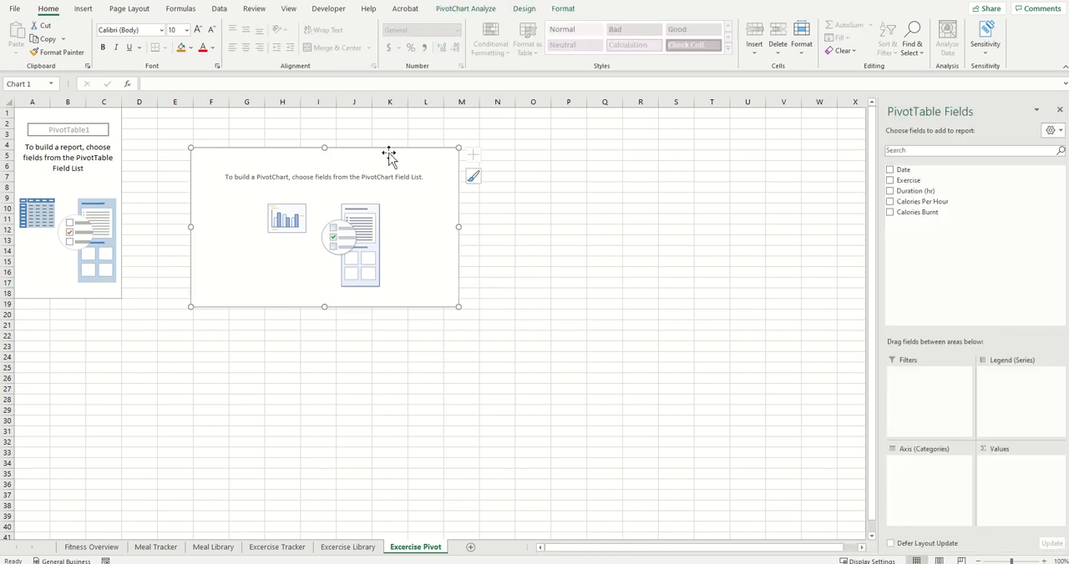
left_click_drag(389, 157, 331, 171)
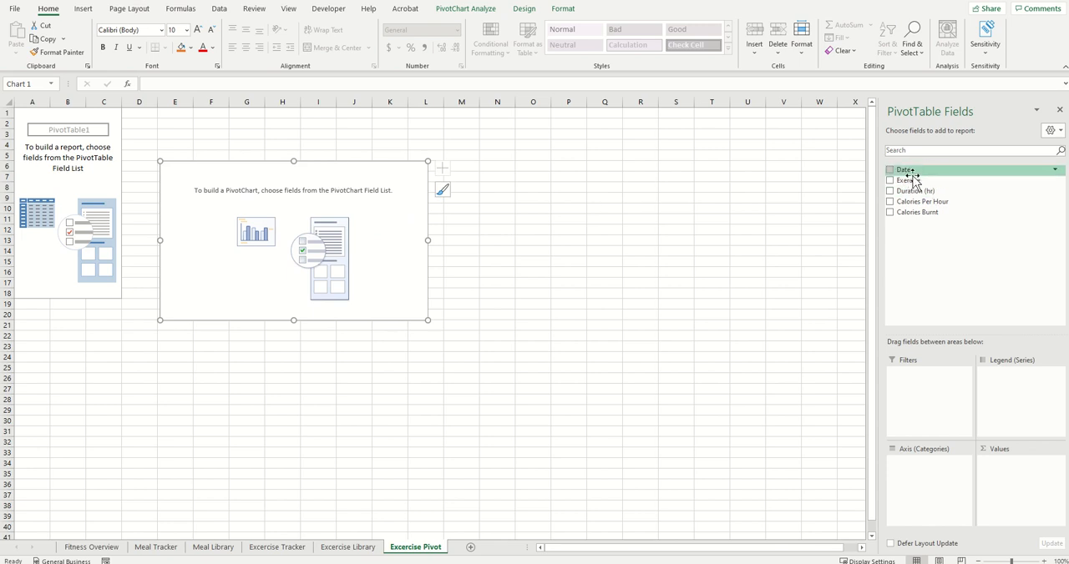
left_click_drag(925, 170, 925, 474)
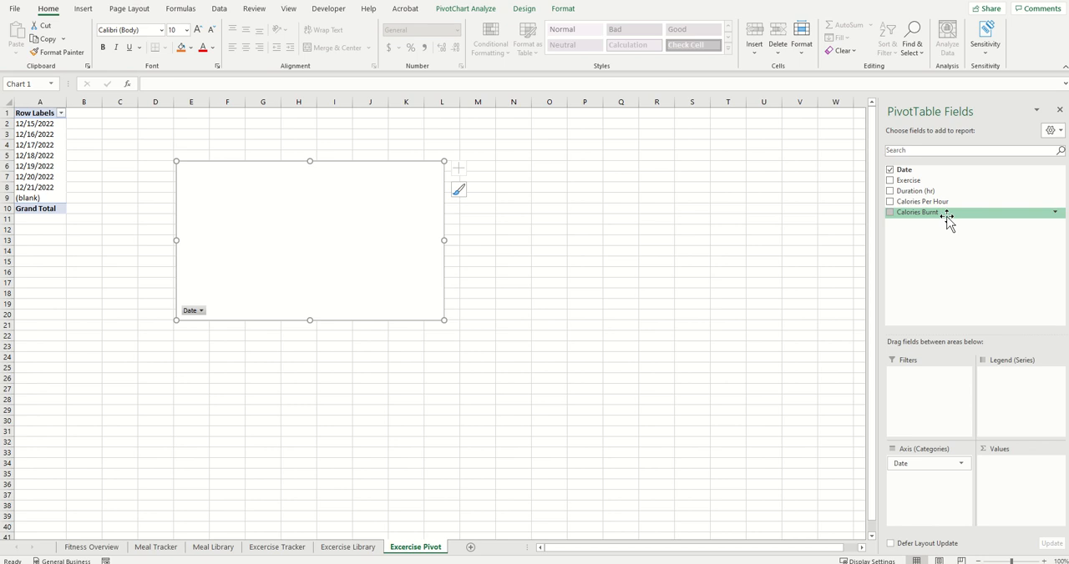
left_click_drag(948, 219, 1012, 476)
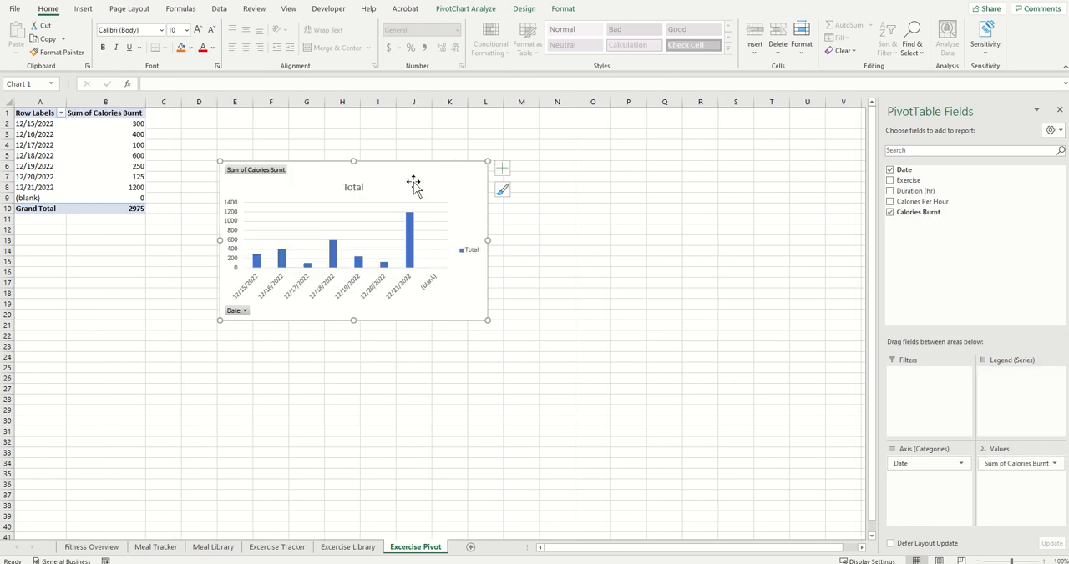
Step: Enlarge the PivotChart to fill most of the visible sheet area and position it beside the PivotTable
left_click_drag(413, 184, 398, 170)
left_click_drag(469, 308, 794, 516)
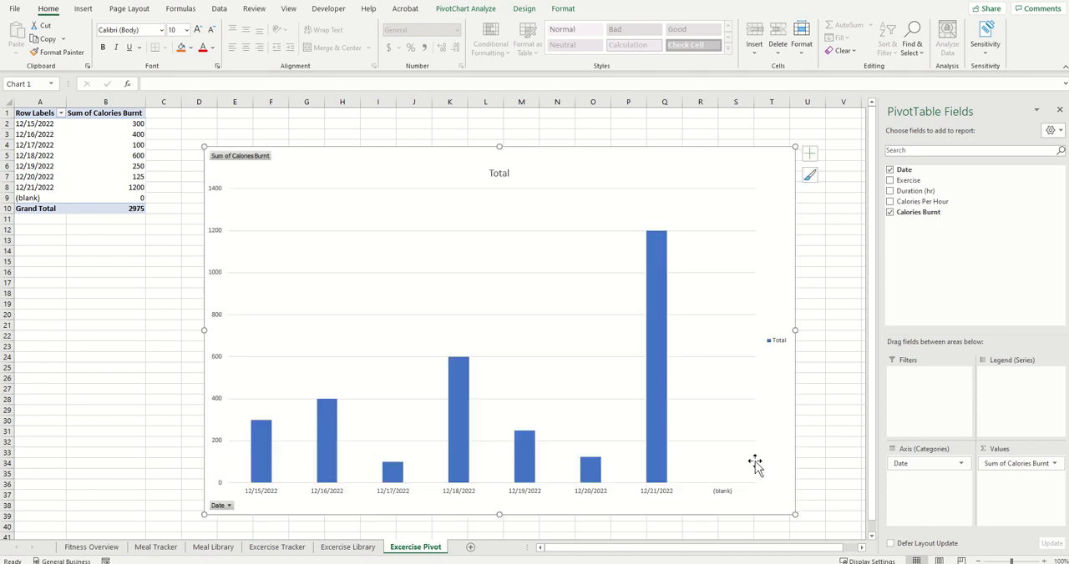
left_click_drag(472, 158, 443, 136)
Step: Change the PivotChart's title to Calorie Workout Summary
left_click(470, 155)
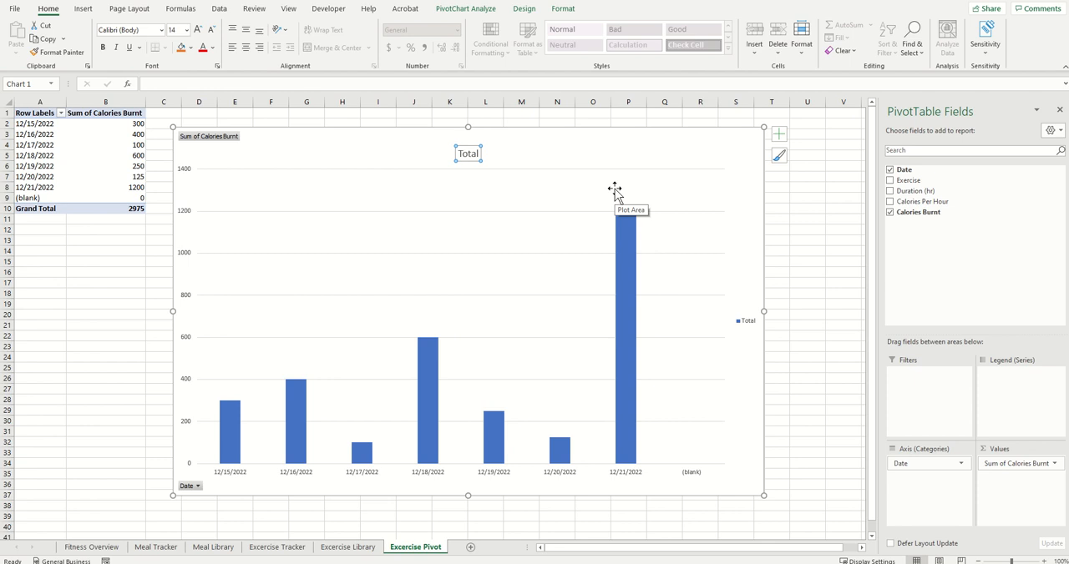
type("Calorie")
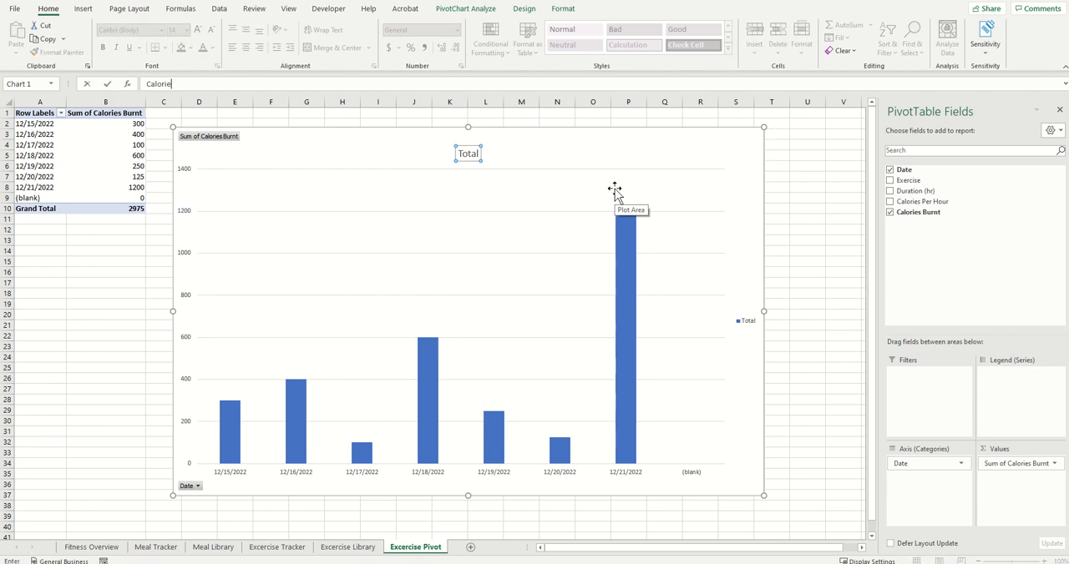
type(" Workout Summary")
Step: Filter the PivotChart's Date field to exclude the (blank) entry
left_click(197, 486)
left_click(87, 445)
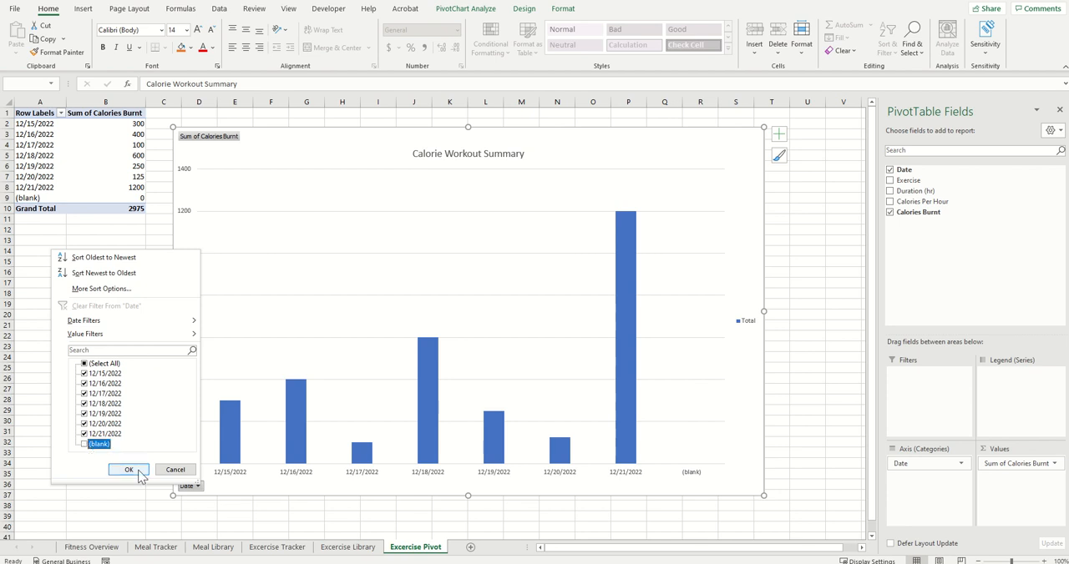
left_click(129, 469)
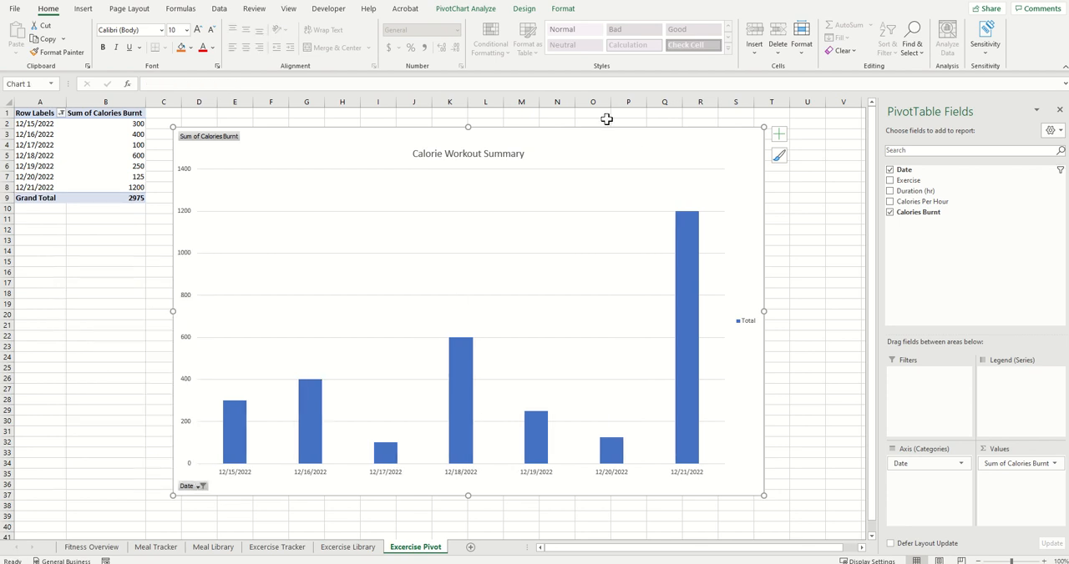
Step: Apply the dark chart style with a black-grey gradient background and wide blue columns to the PivotChart
left_click(525, 9)
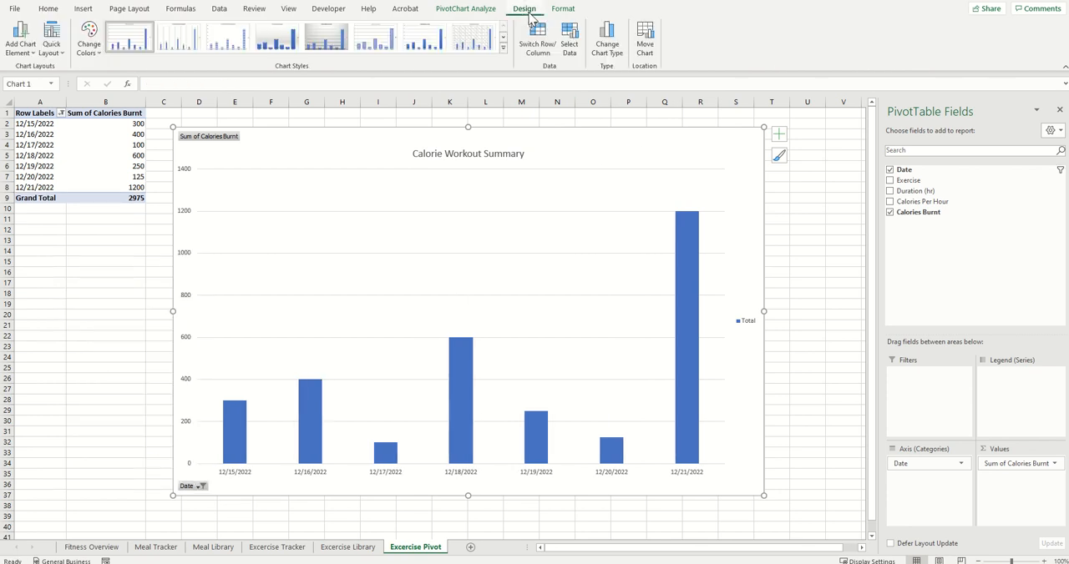
left_click(503, 48)
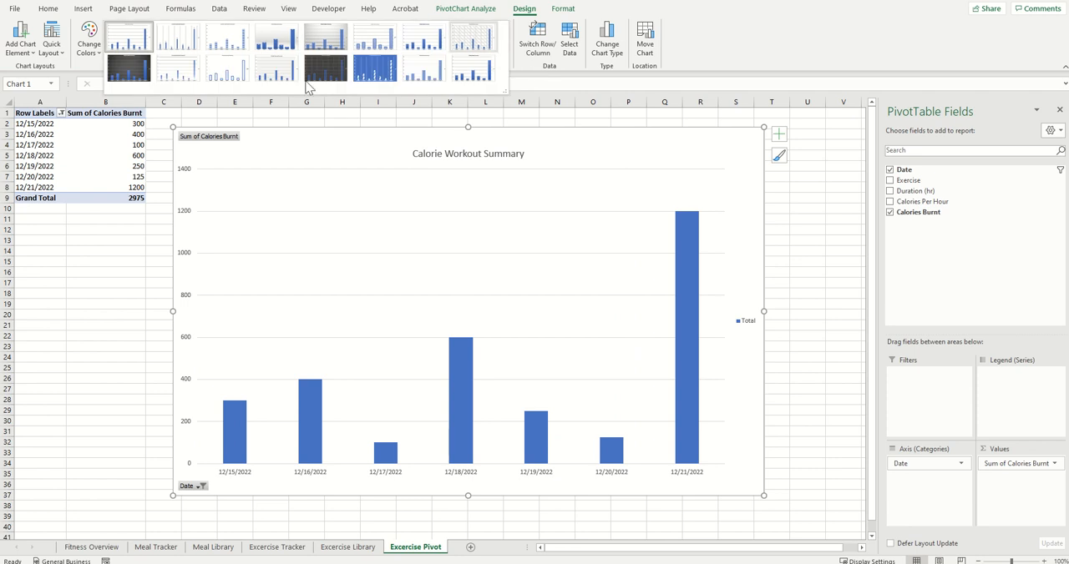
left_click(130, 73)
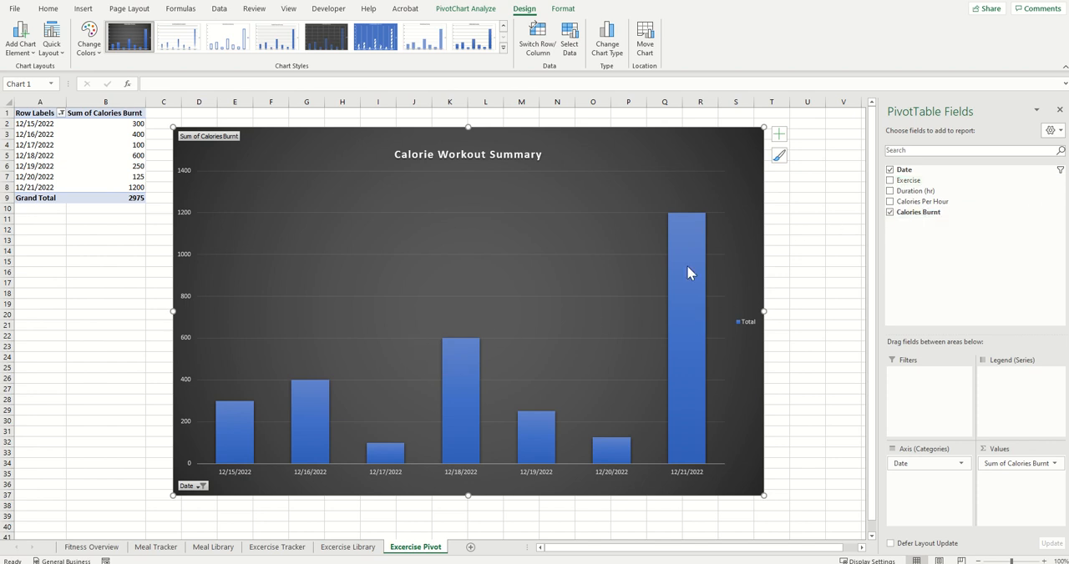
Step: Add Exercise as the PivotChart's legend series, and shrink and shift the chart clear of the PivotTable
mouse_move(693, 267)
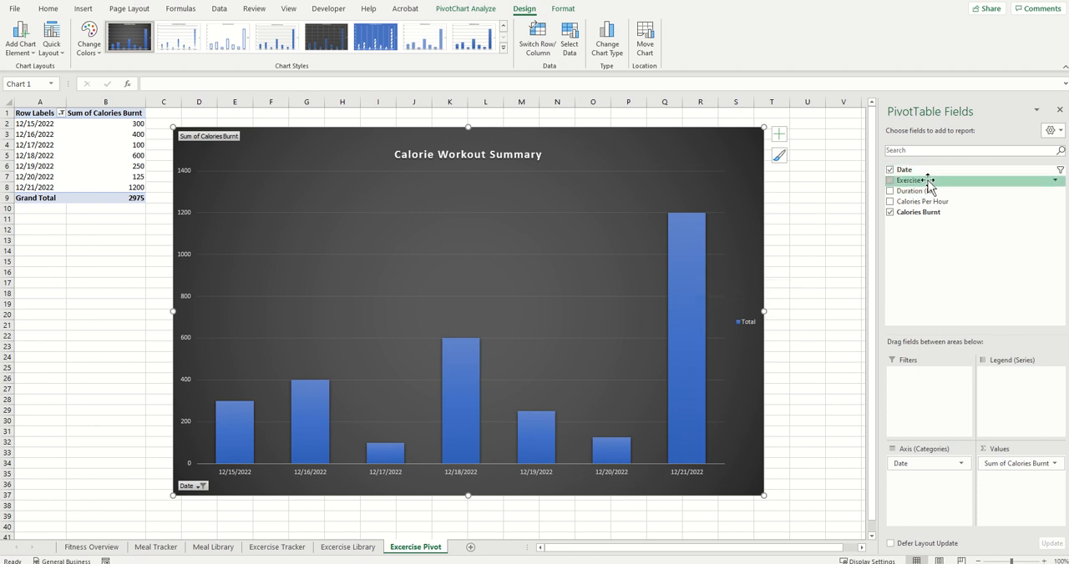
left_click_drag(928, 184, 1004, 389)
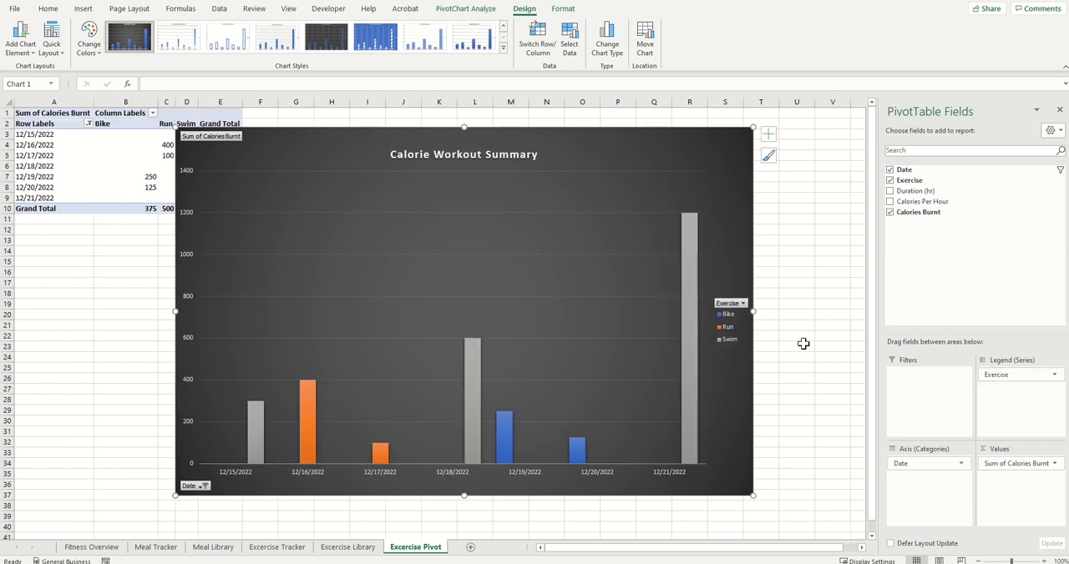
mouse_move(690, 432)
left_click_drag(753, 311, 763, 310)
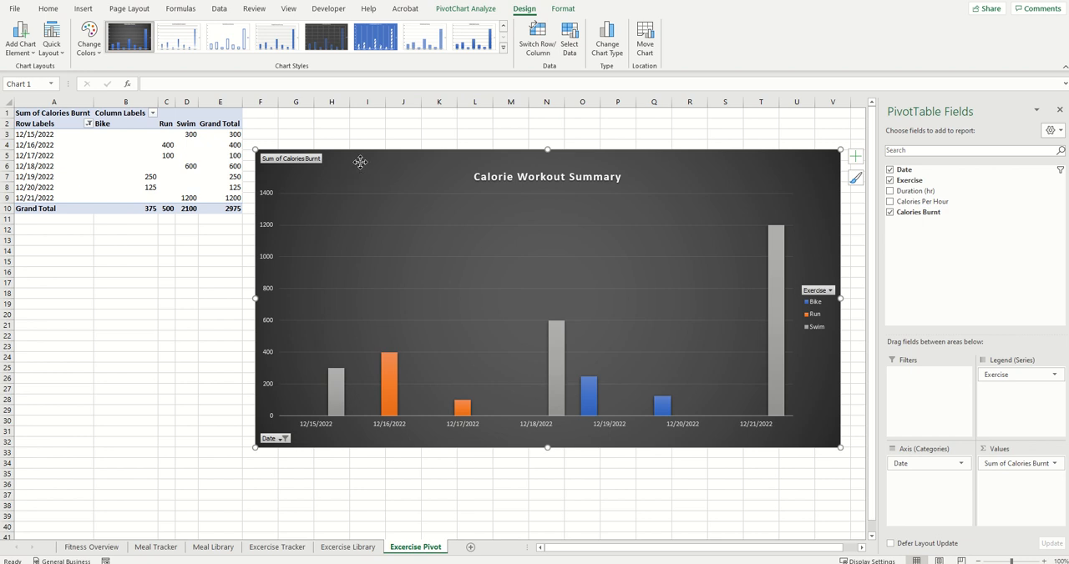
Step: Move the Calorie Workout Summary chart to the Fitness Overview sheet as an embedded object
right_click(362, 166)
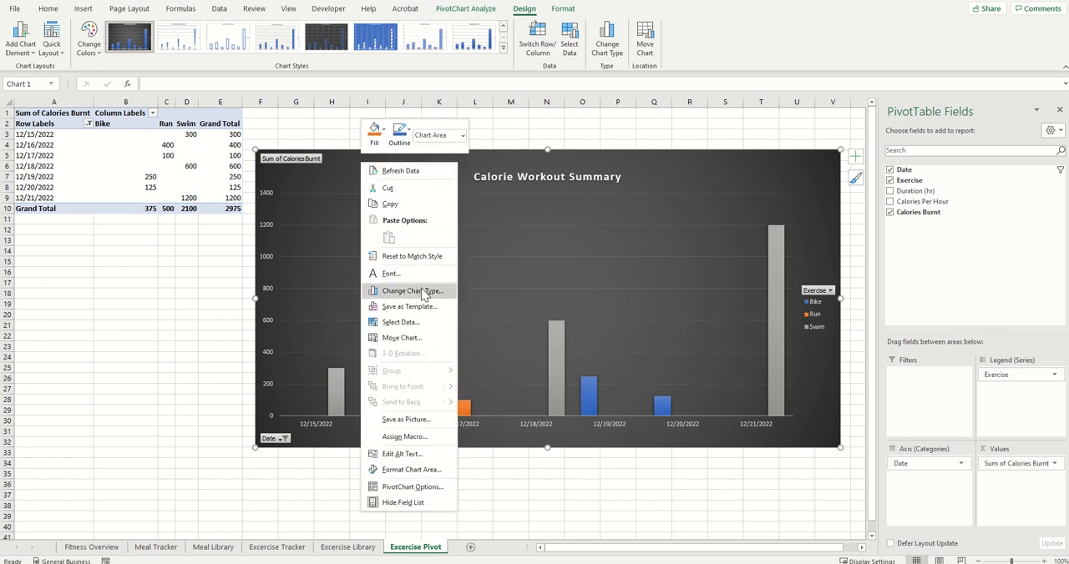
left_click(425, 340)
left_click_drag(330, 167, 508, 167)
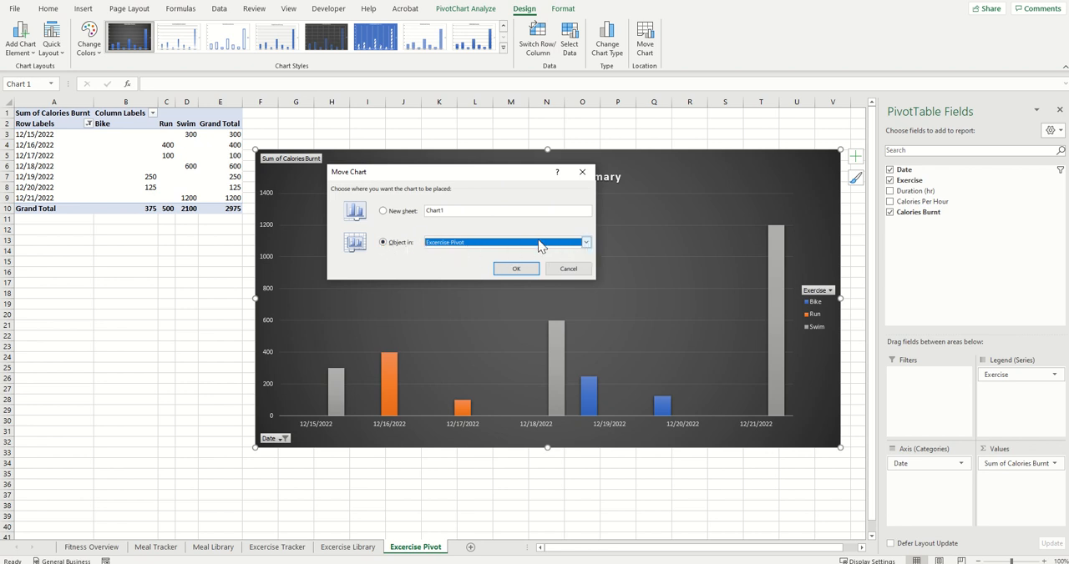
left_click(587, 242)
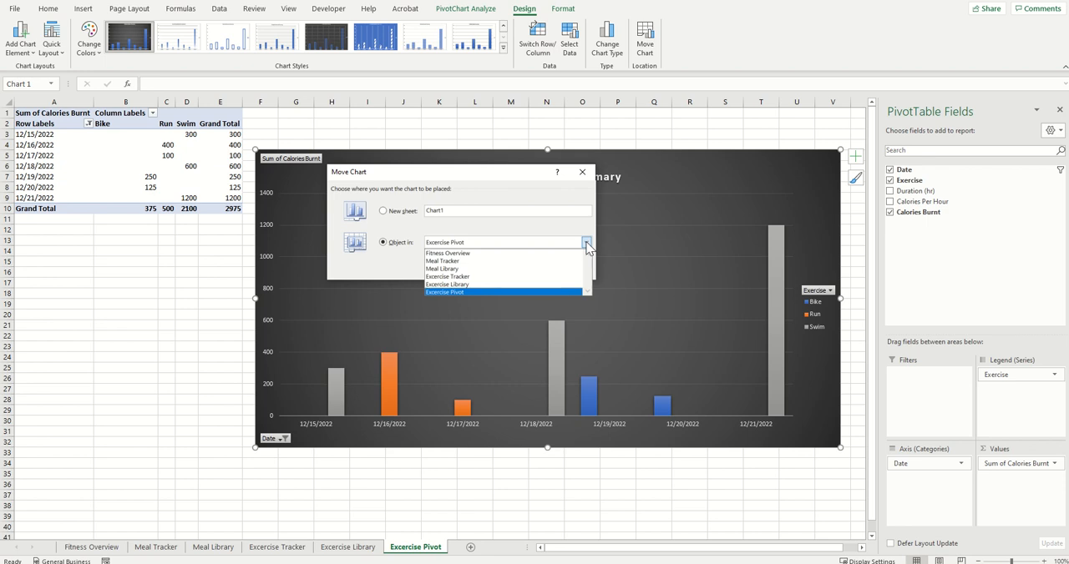
left_click(476, 254)
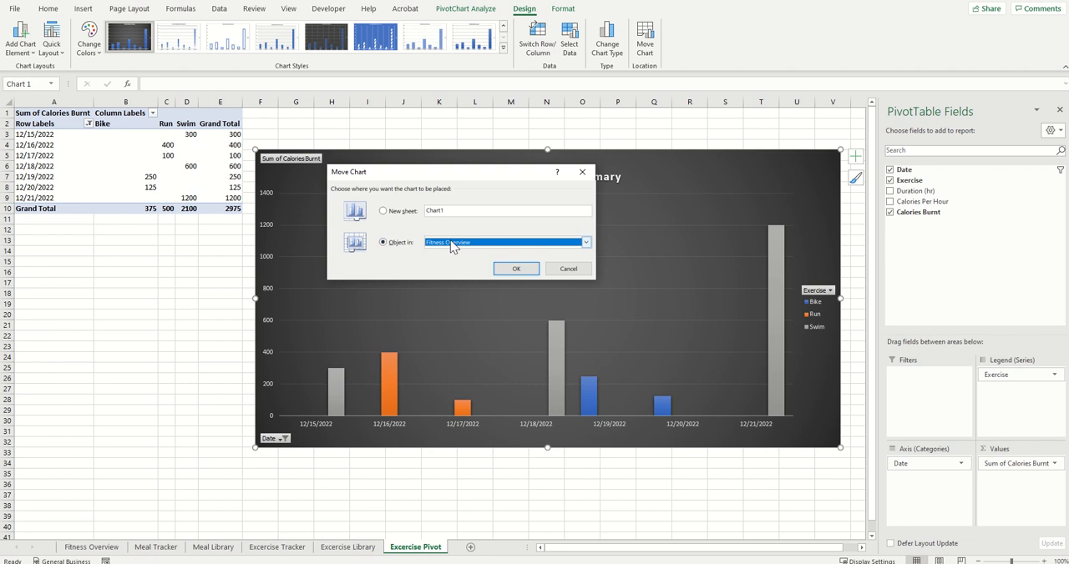
left_click(528, 278)
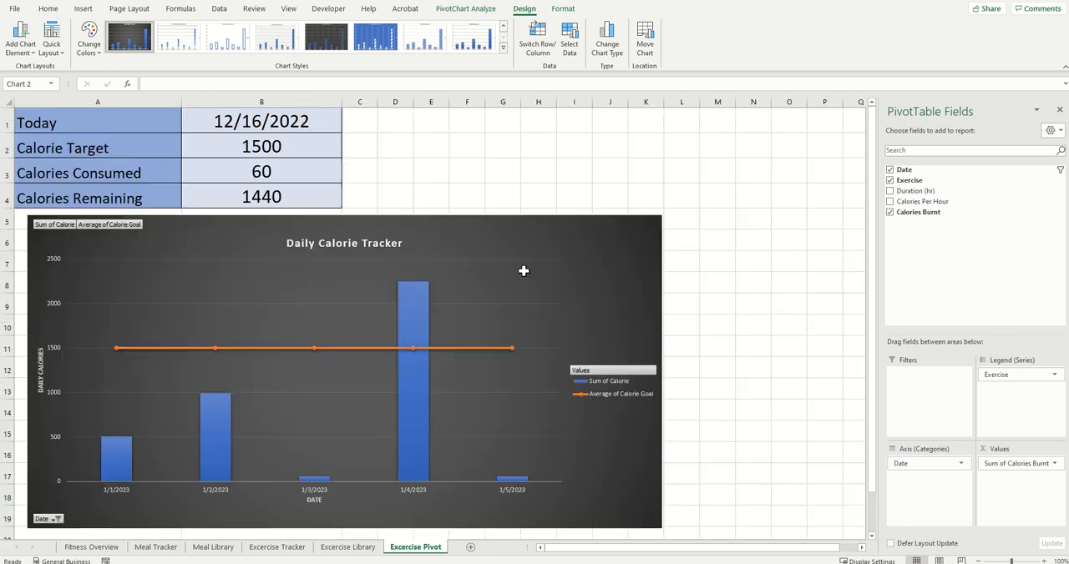
scroll(512, 291, "down", 1)
scroll(513, 291, "up", 1)
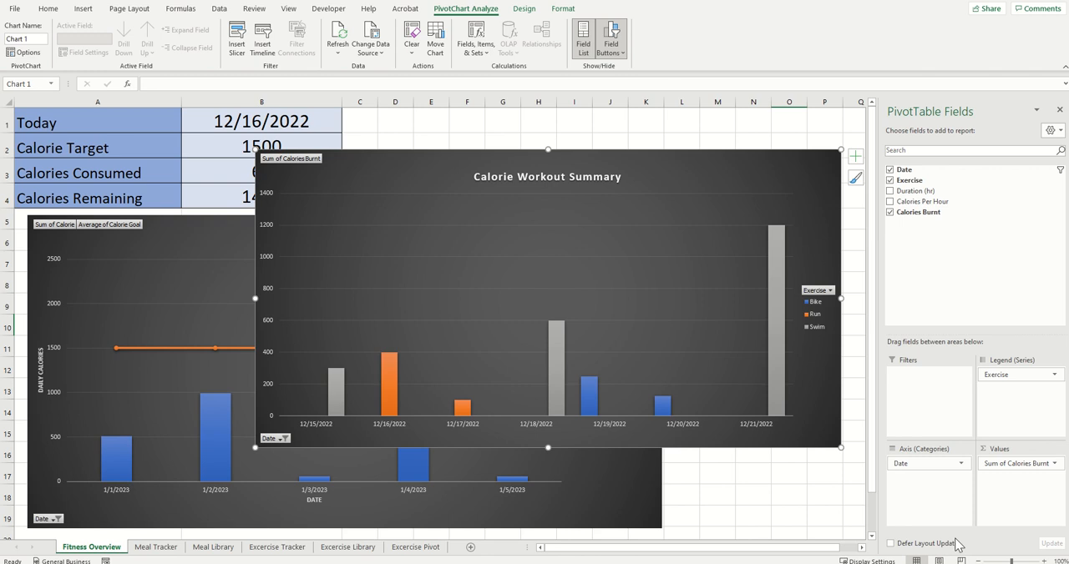
Step: Close the PivotTable field list, place the workout chart beside the Daily Calorie Tracker chart and enlarge it to align their lower edges
left_click(1058, 109)
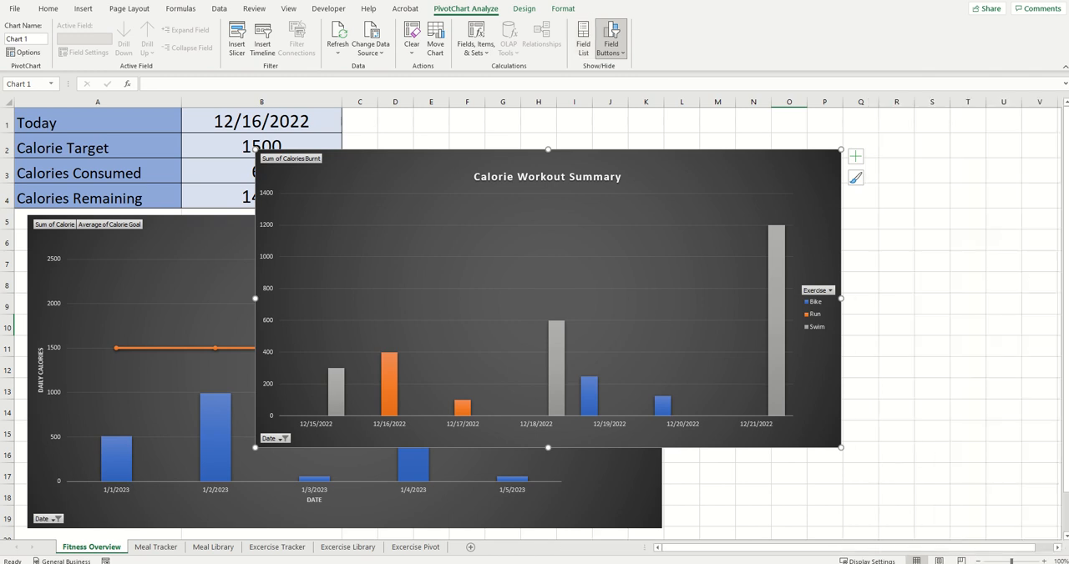
left_click(979, 560)
left_click(979, 560)
left_click(978, 560)
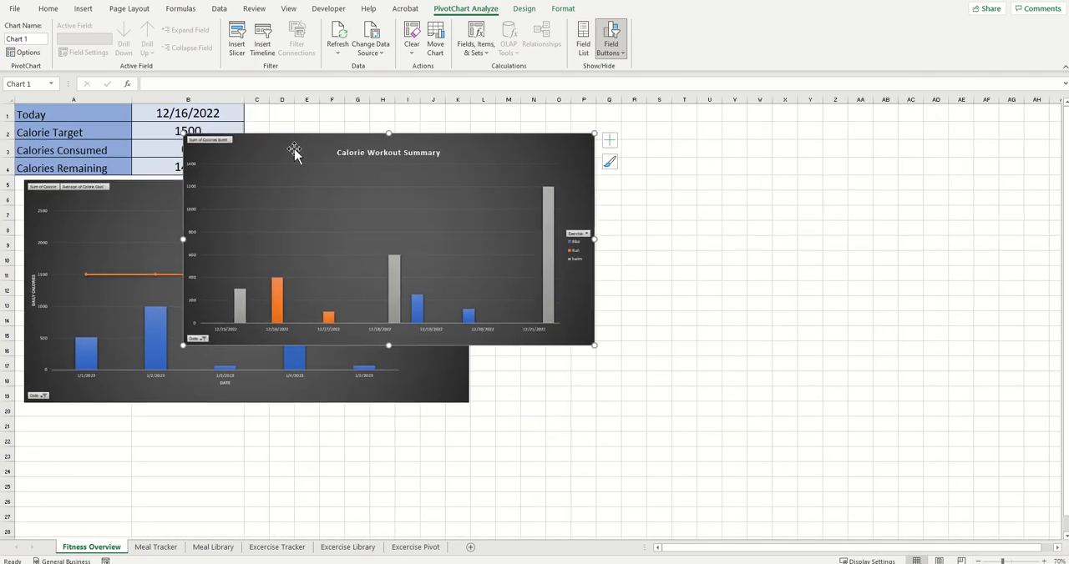
mouse_move(294, 150)
left_mouse_down()
mouse_move(617, 216)
mouse_move(603, 195)
left_mouse_up()
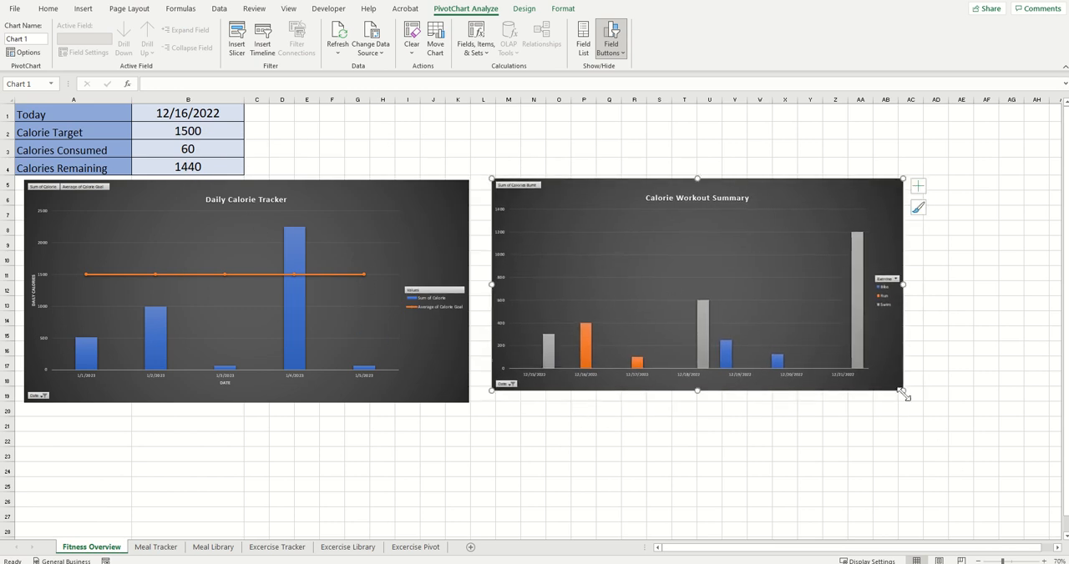
left_click_drag(902, 389, 916, 402)
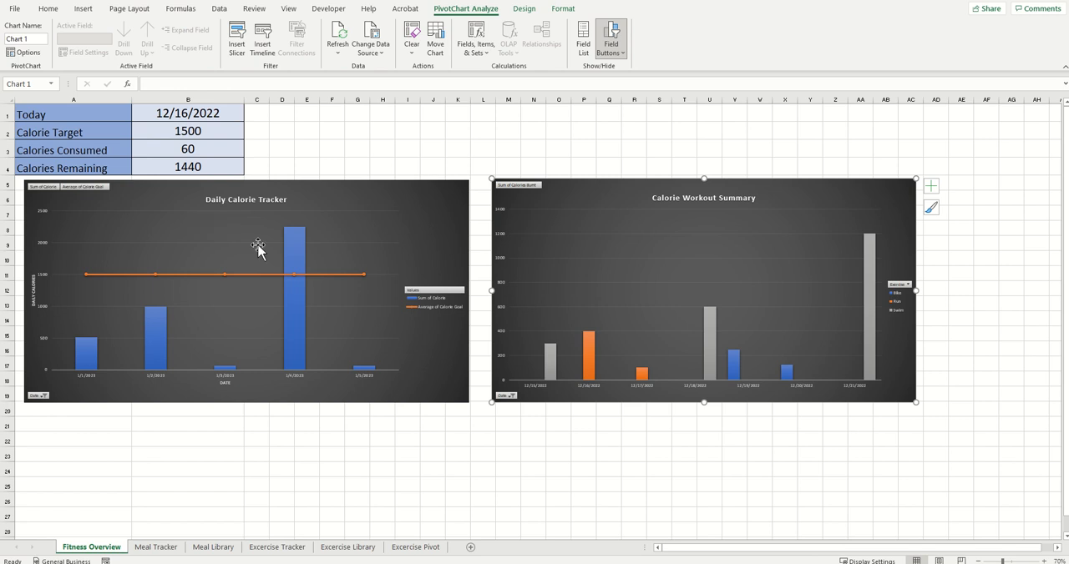
Step: Move the Daily Calorie Tracker and Calorie Workout Summary charts down to start at row 8
left_click(352, 193)
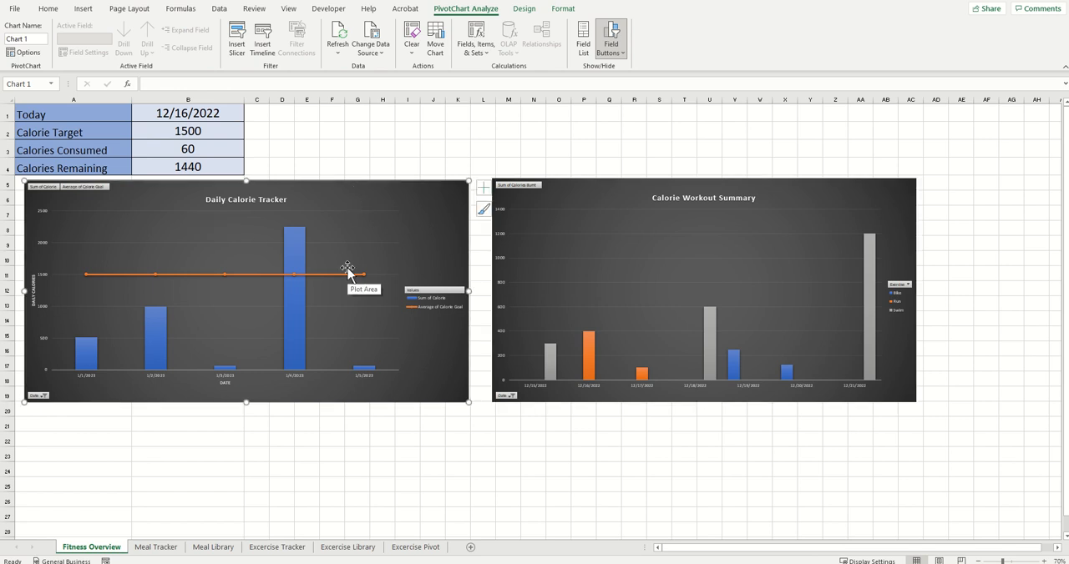
left_click(675, 287)
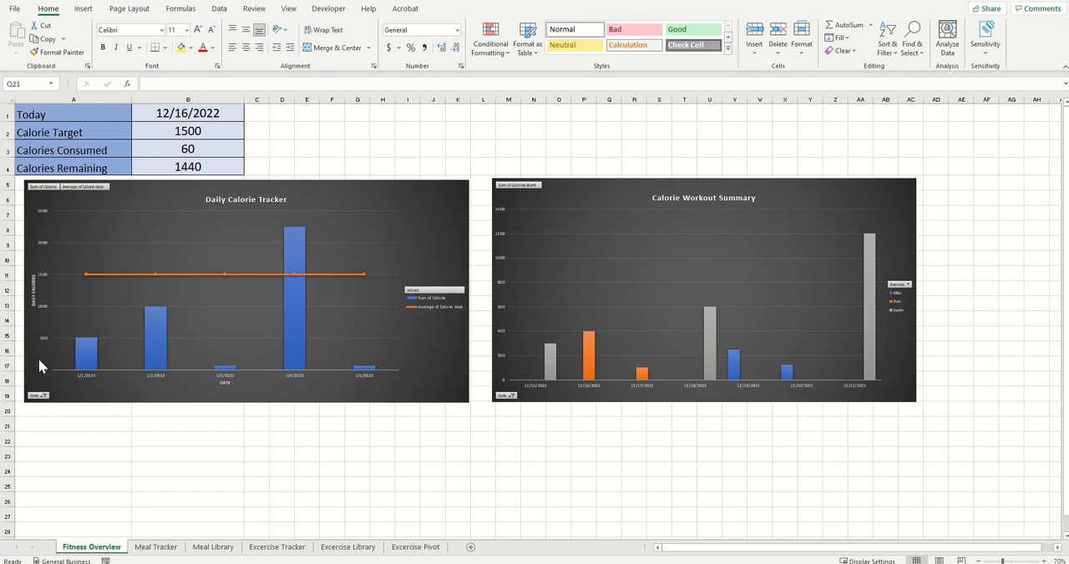
left_click_drag(341, 195, 349, 246)
left_click_drag(613, 192, 616, 246)
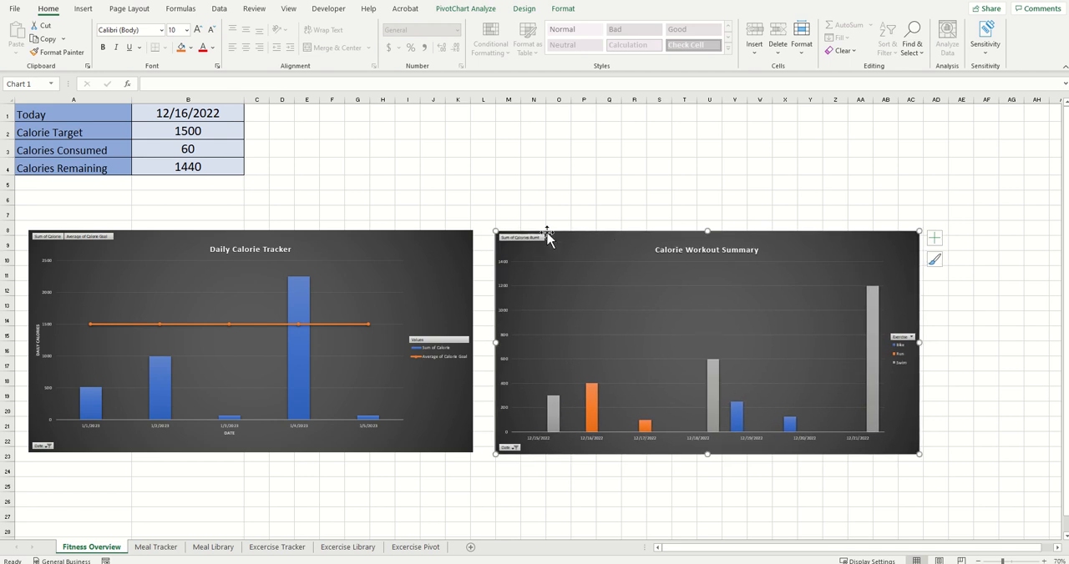
Step: Insert a blank row above the Calories Remaining row on the Fitness Overview sheet
left_click(119, 181)
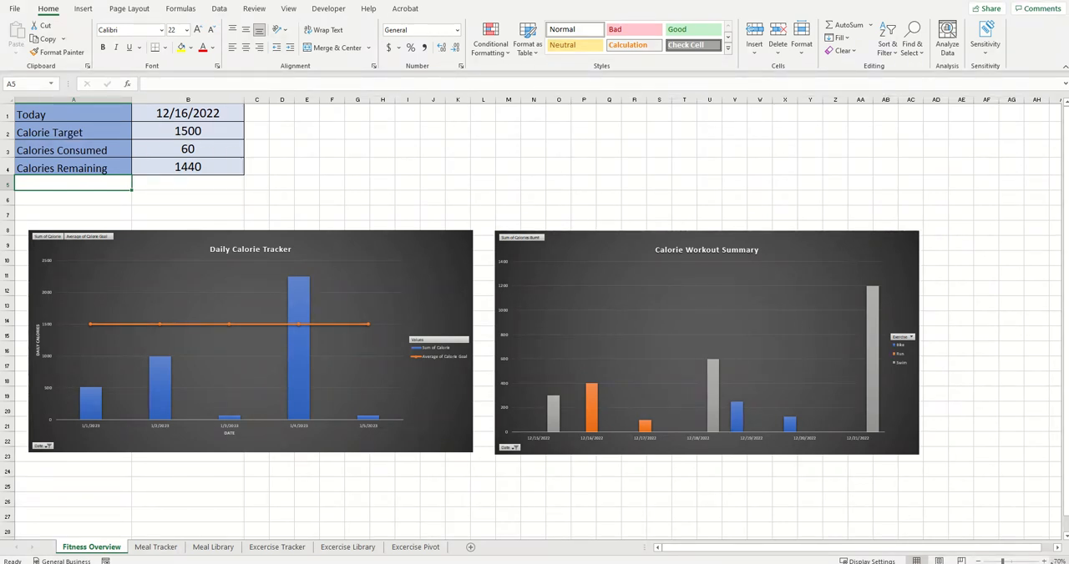
left_click(1043, 562)
left_click(1043, 562)
left_click(1043, 562)
left_click(1043, 562)
left_click(1044, 562)
left_click(1044, 562)
left_click(1043, 562)
left_click(1044, 562)
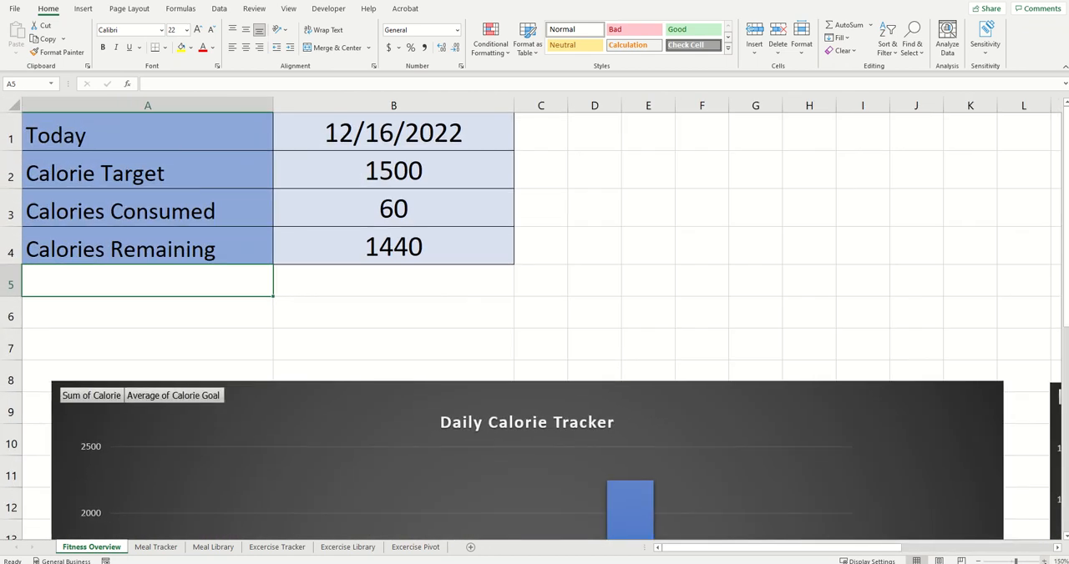
left_click(1044, 562)
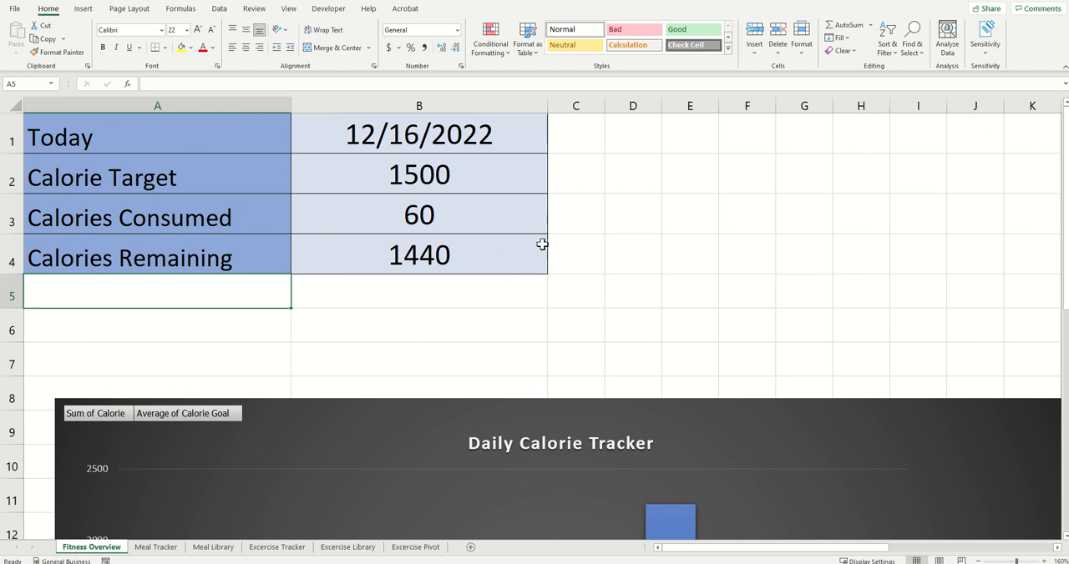
left_click(501, 244)
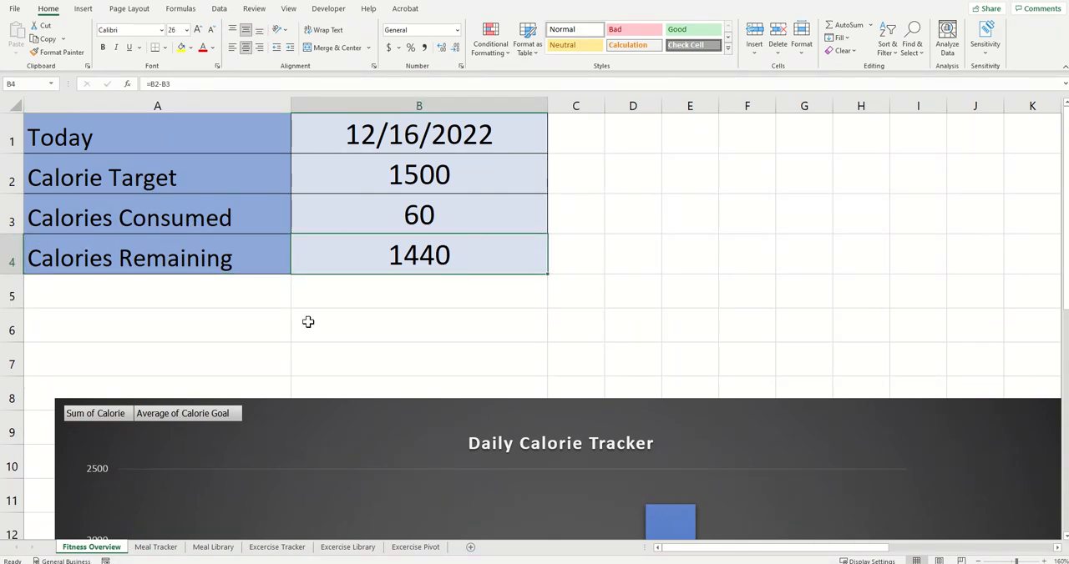
left_click(10, 250)
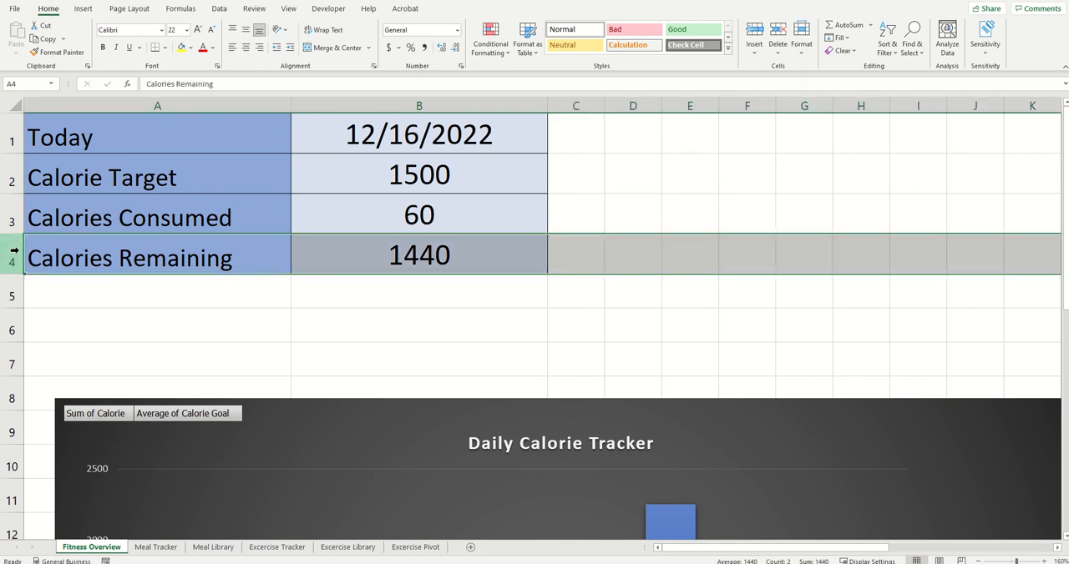
right_click(11, 247)
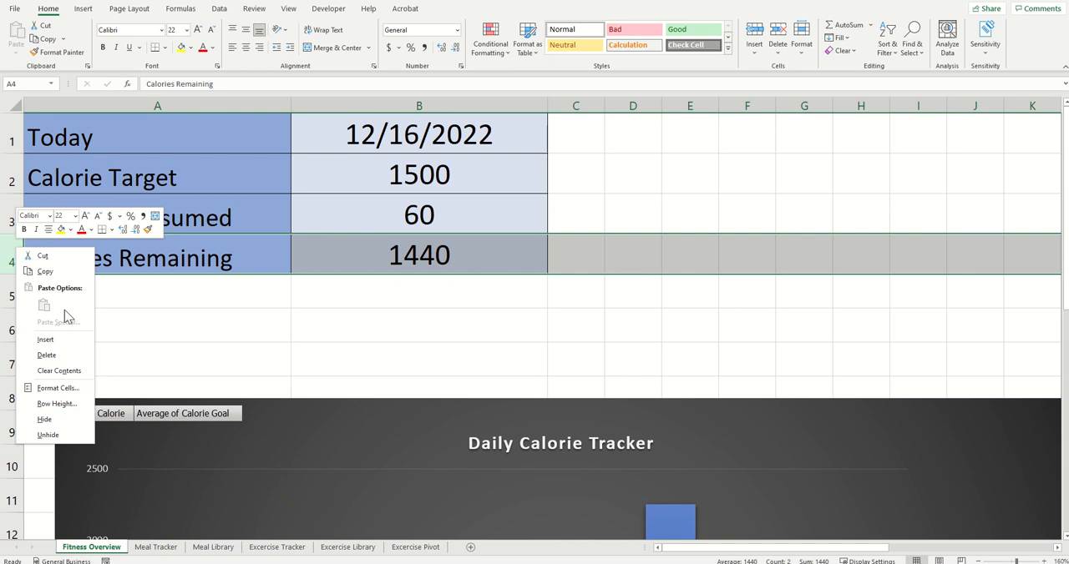
left_click(60, 344)
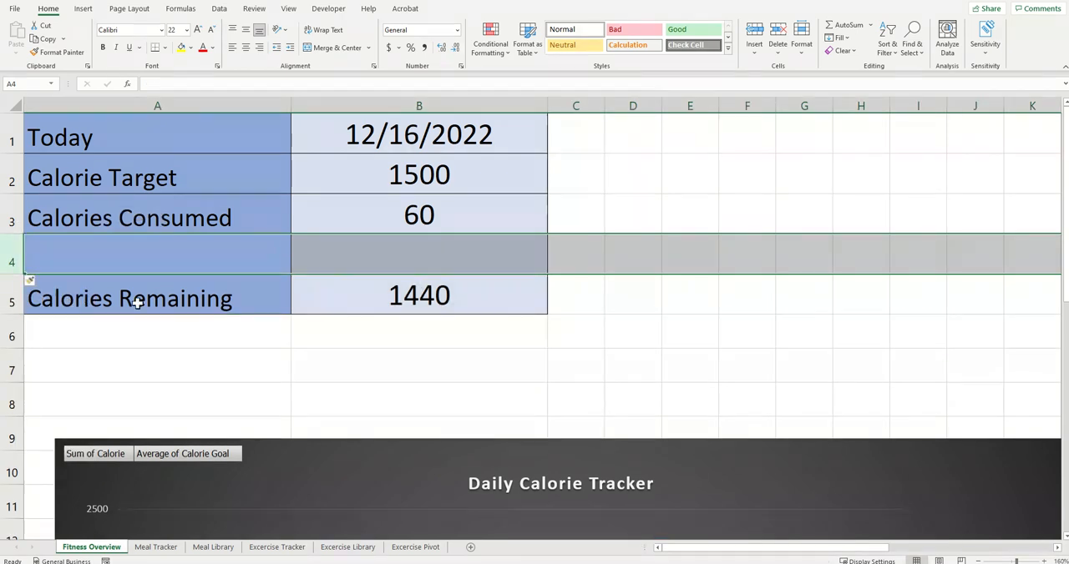
Step: Label the new row in cell A4 of the calorie summary table as Calories Burnt
left_click(167, 257)
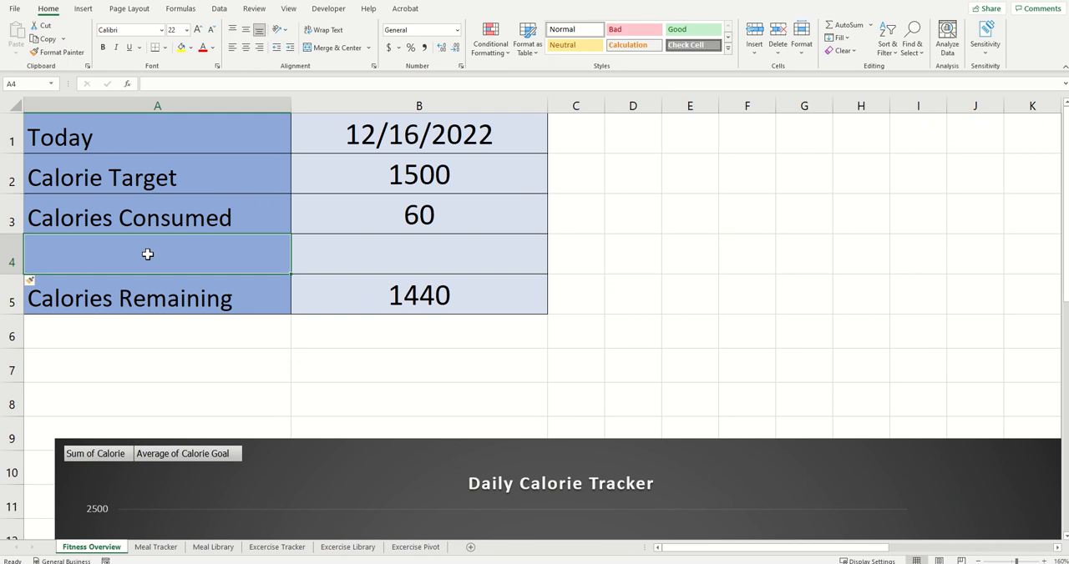
type("Calorie")
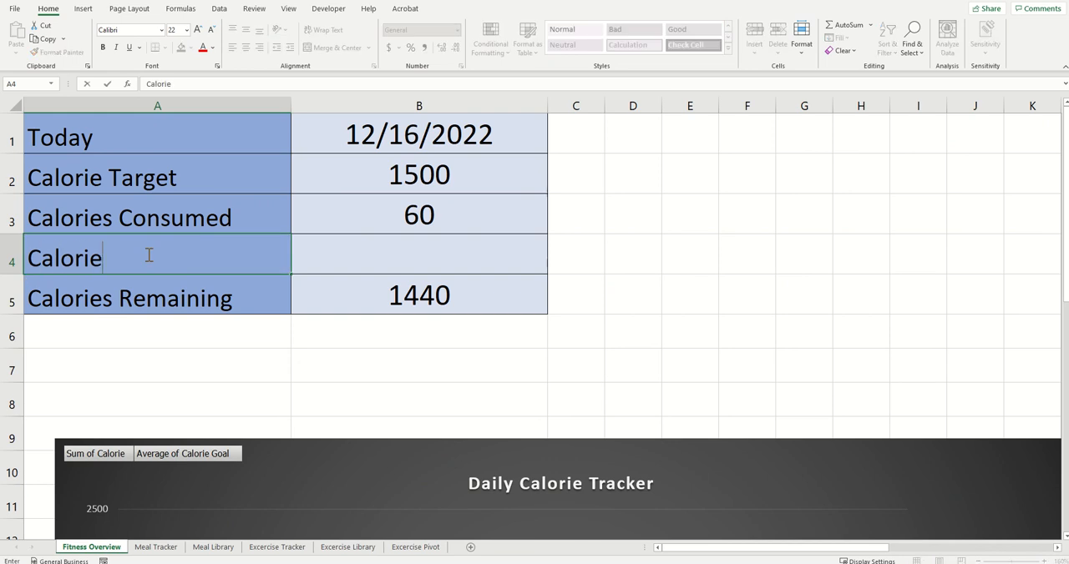
type("s Burnt")
key("Return")
Step: Start a SUMIF formula in cell B4 with the Excercise Tracker sheet's Date column A:A as the range
left_click(399, 255)
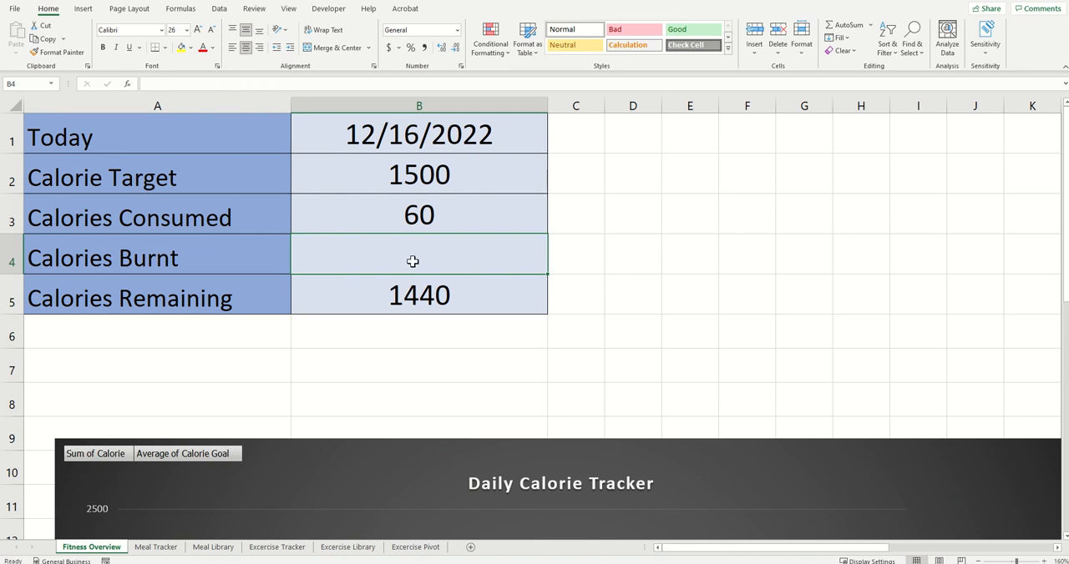
type("=sumf")
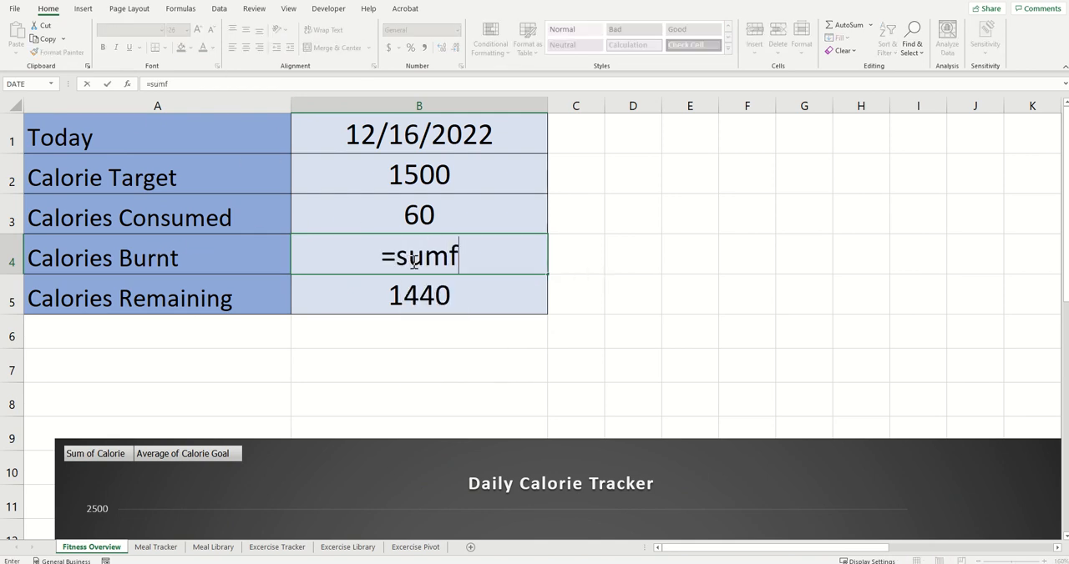
key("BackSpace")
type("if")
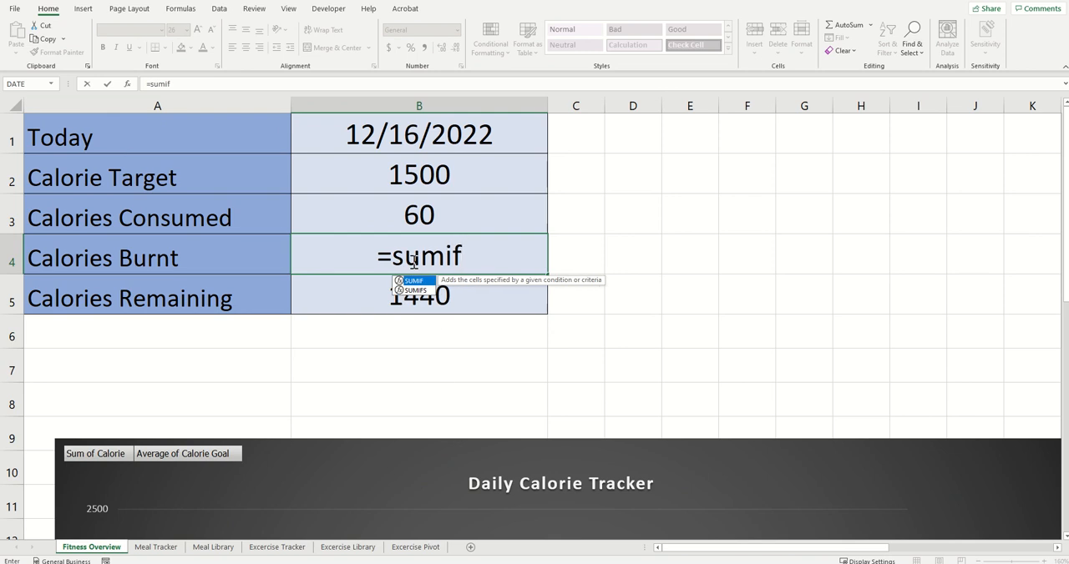
type("(")
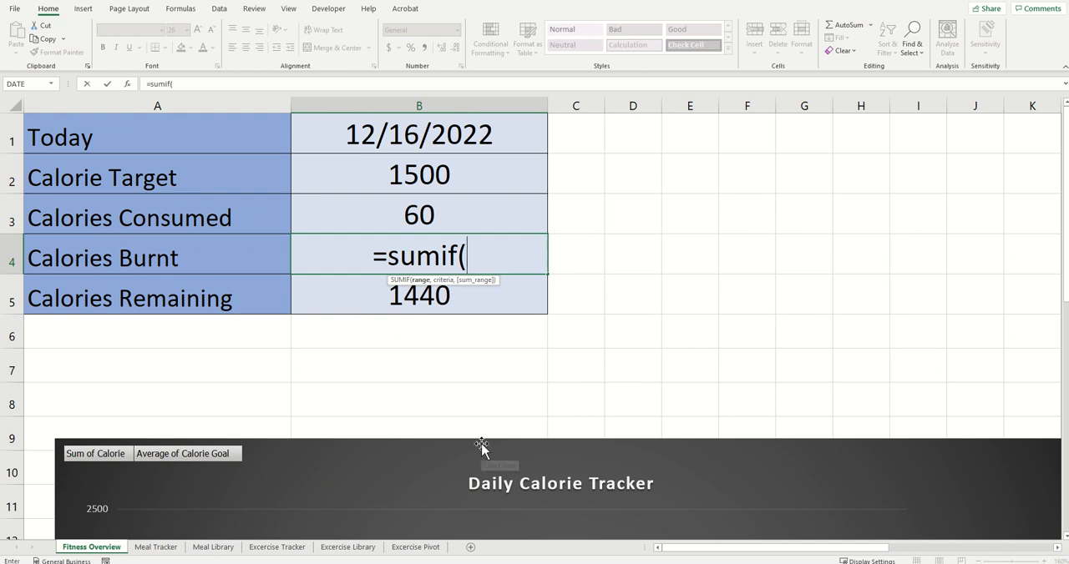
left_click(275, 547)
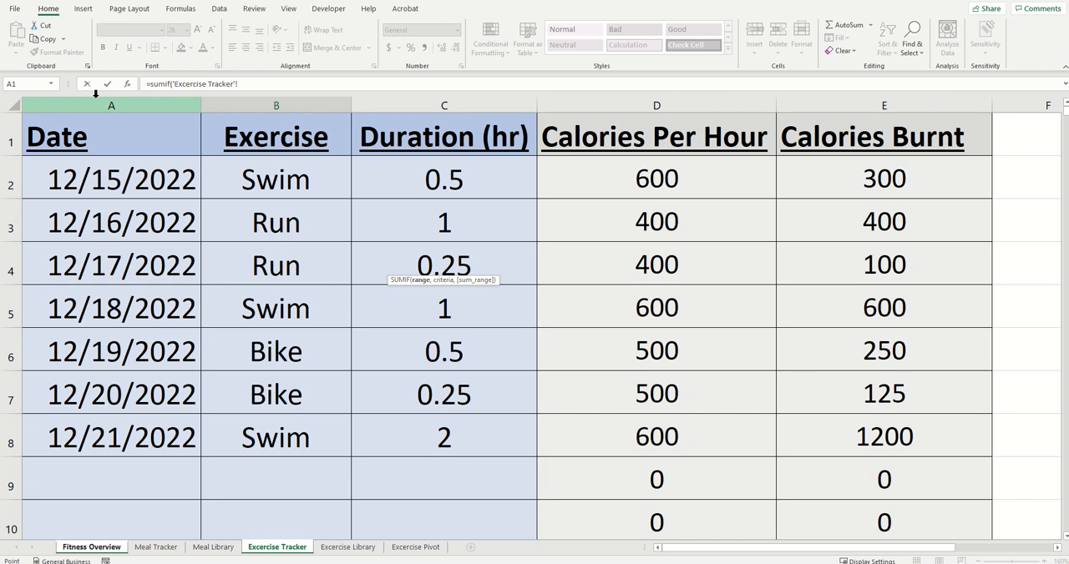
left_click(160, 103)
type(",")
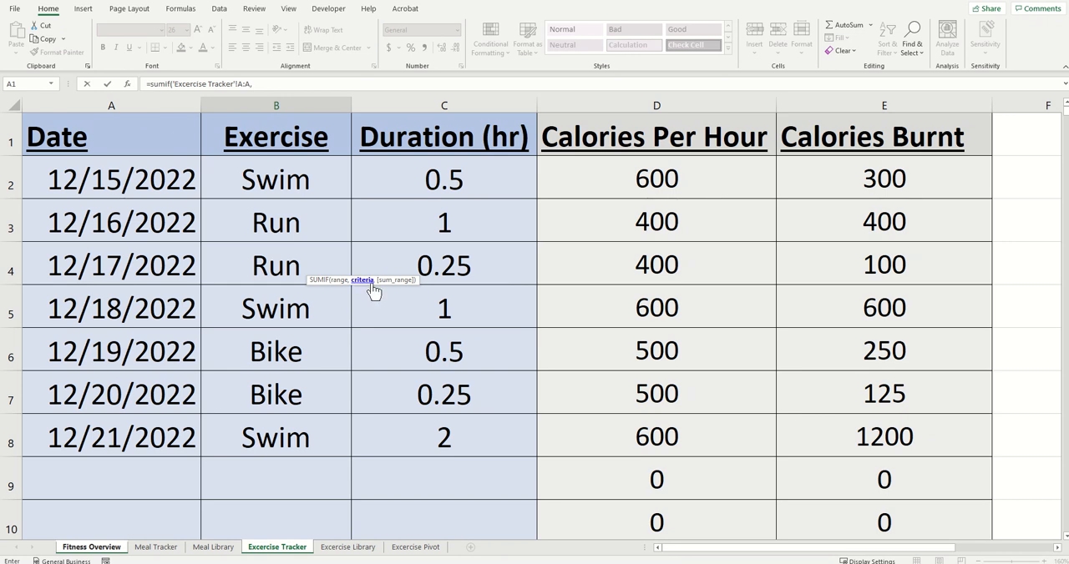
Step: Finish the SUMIF with Fitness Overview B1 as criteria and Excercise Tracker column E:E as sum range, and check it against the 12/16/2022 entry
left_click(91, 547)
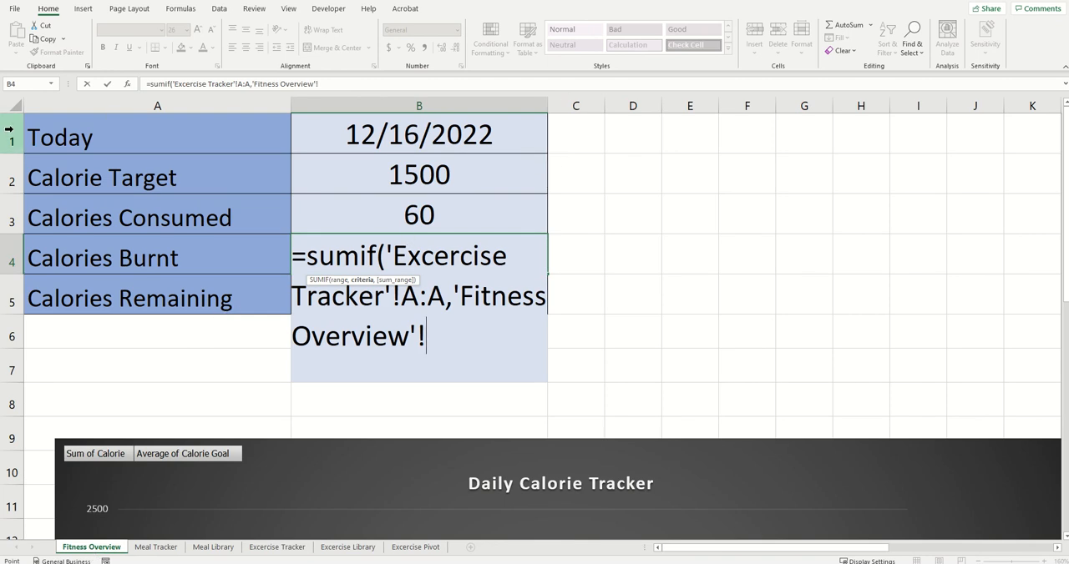
left_click(338, 135)
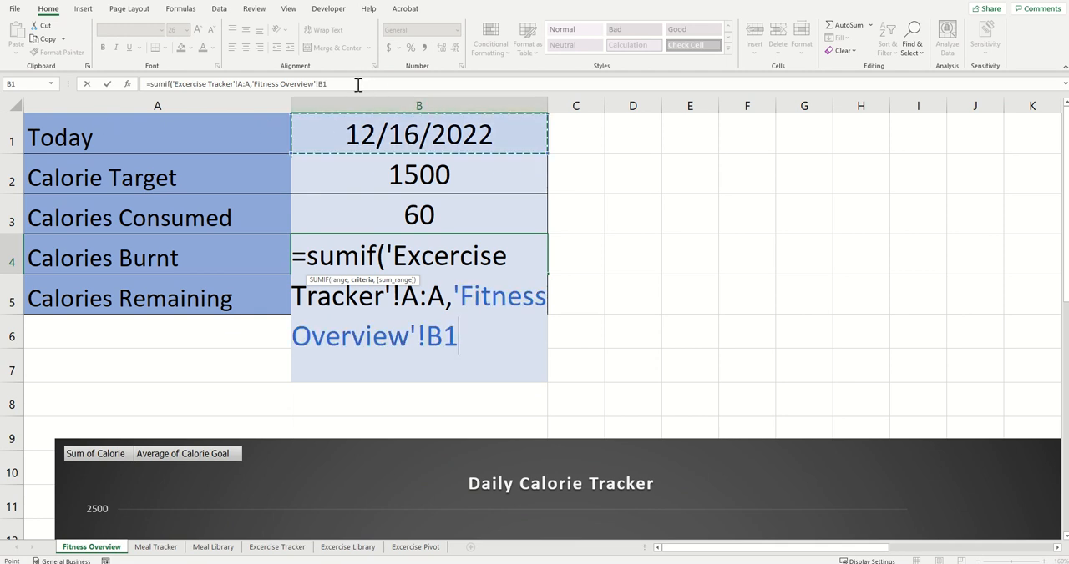
type(",")
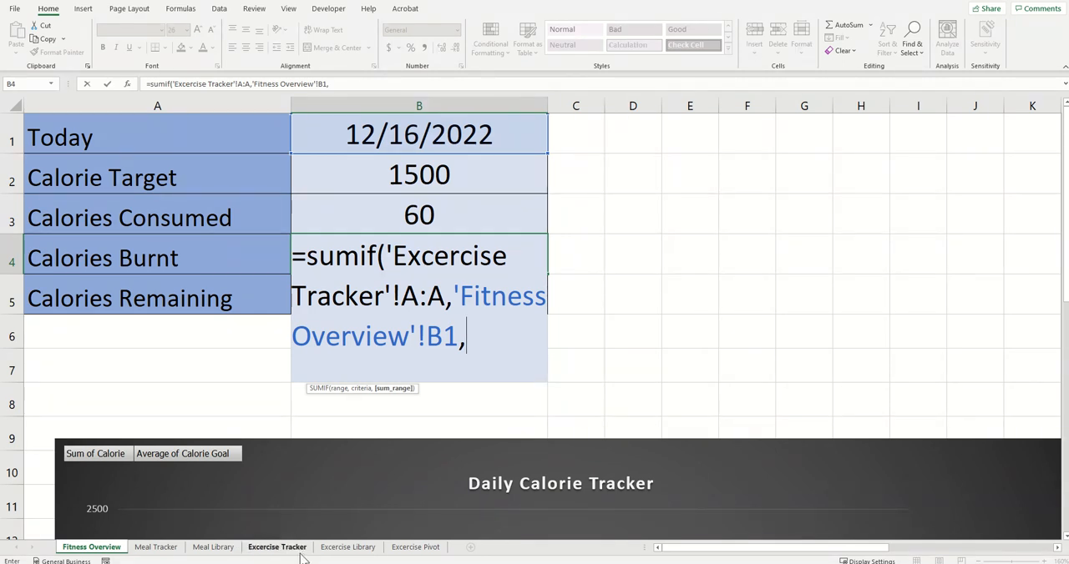
left_click(277, 548)
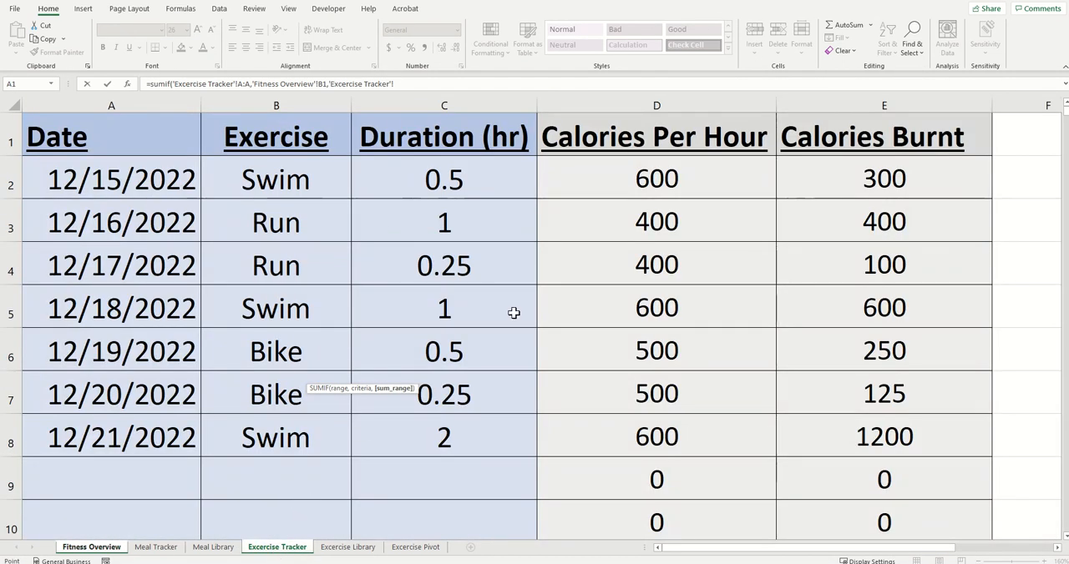
left_click(831, 102)
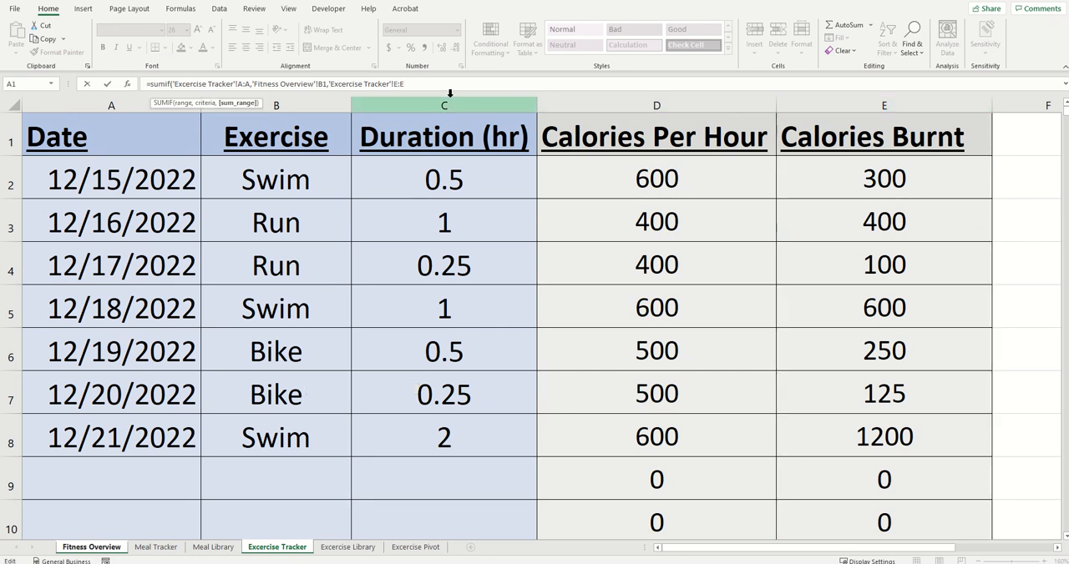
type(")")
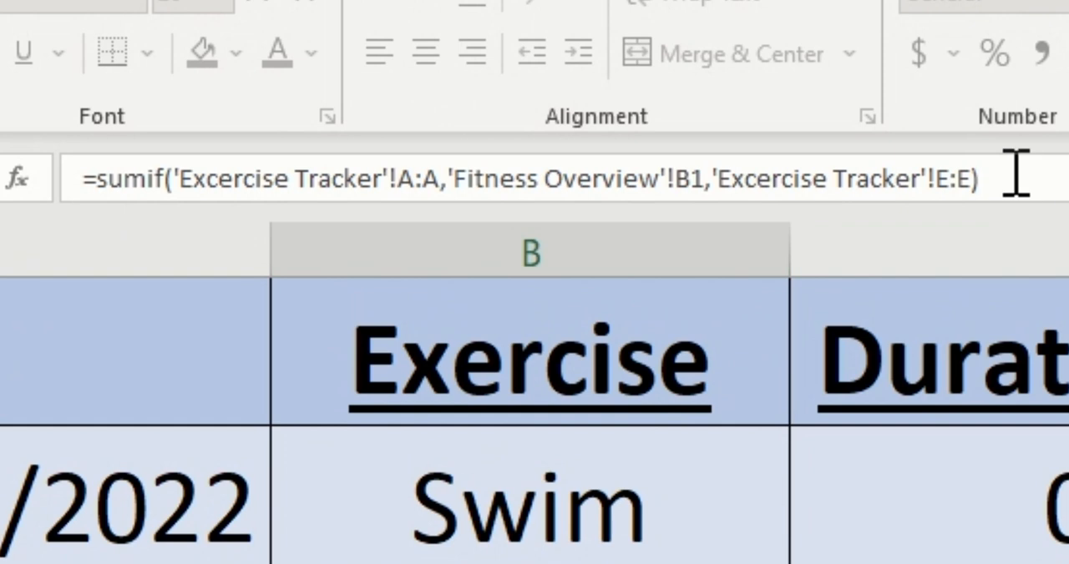
key("Return")
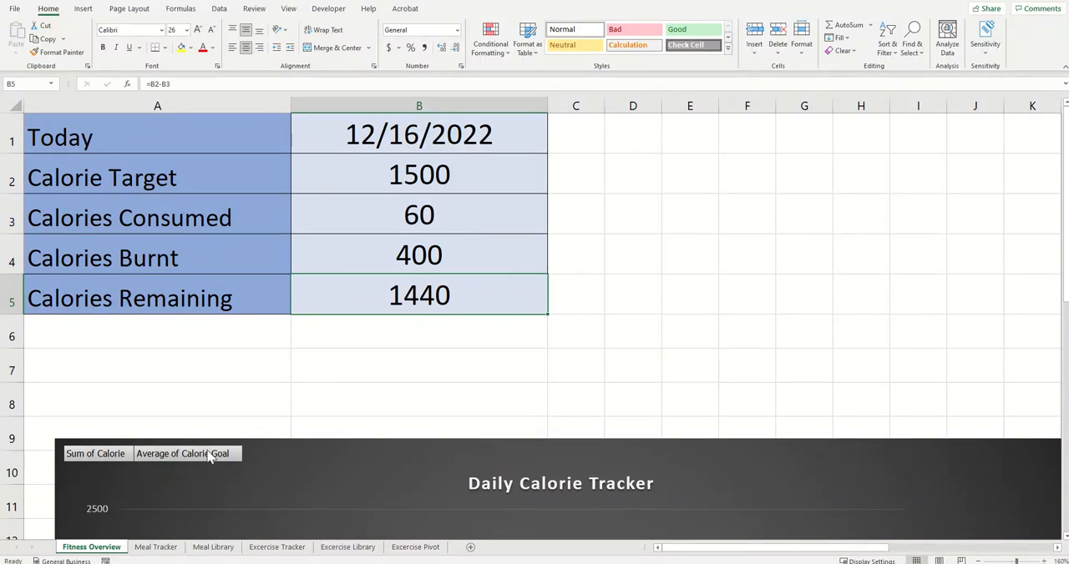
left_click(269, 550)
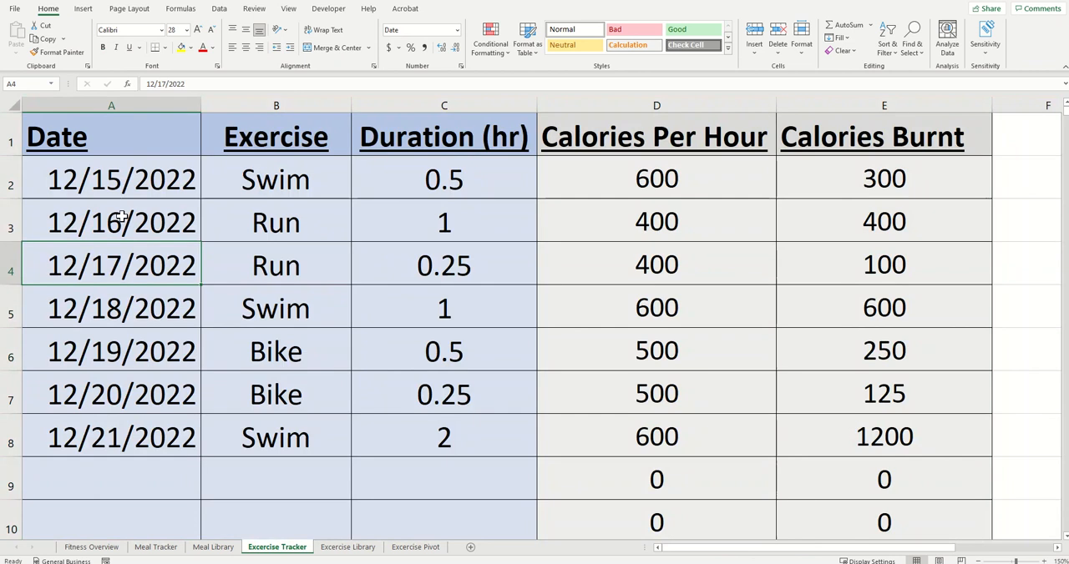
left_click(122, 216)
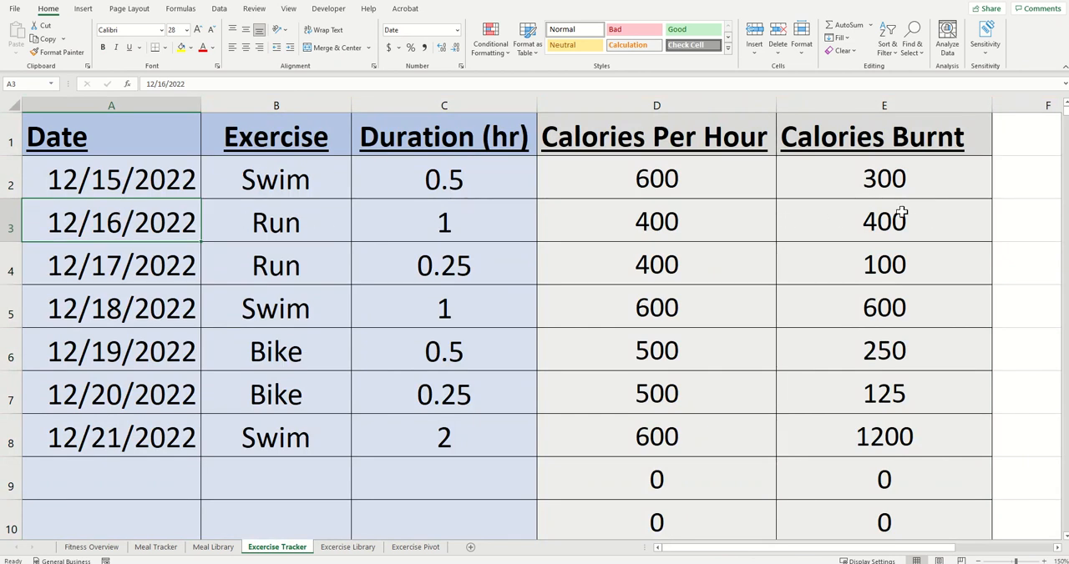
left_click(91, 547)
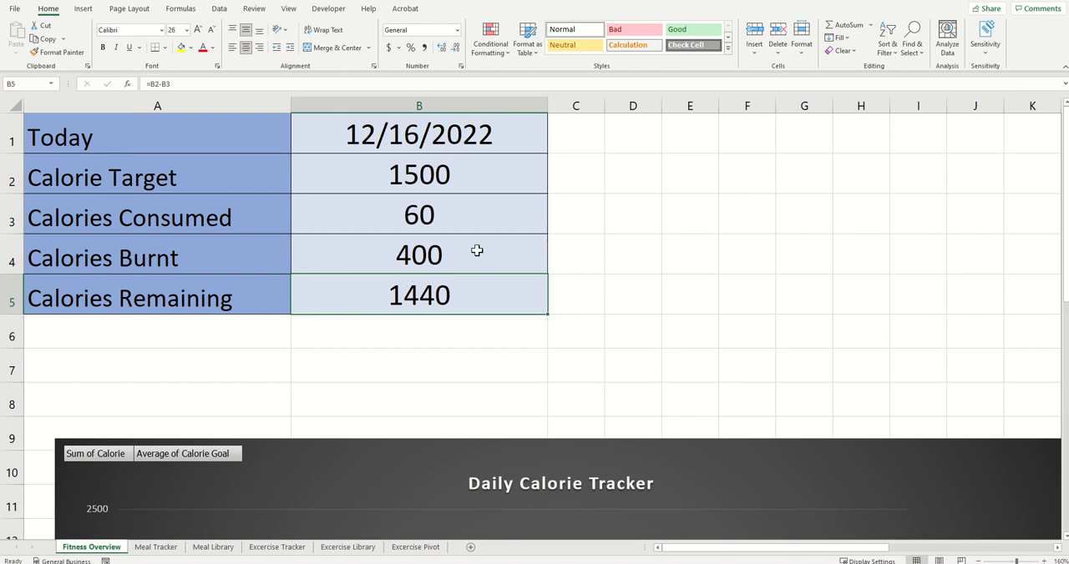
left_click(476, 339)
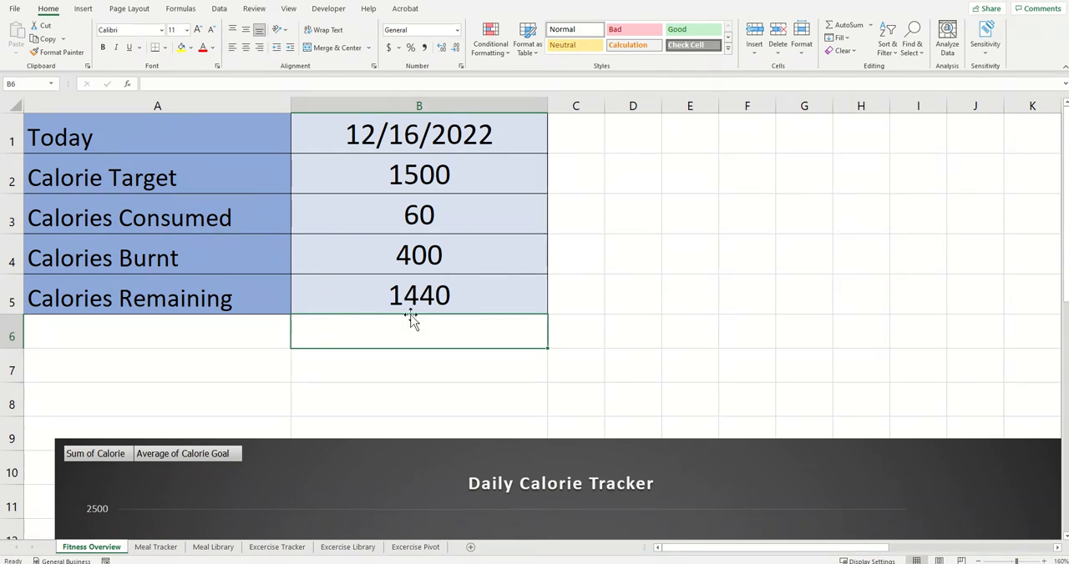
Step: Replace the Calories Remaining formula in B5 with =(B2+B4)-B3 and check the calories consumed against the Meal Tracker sheet
left_click(455, 302)
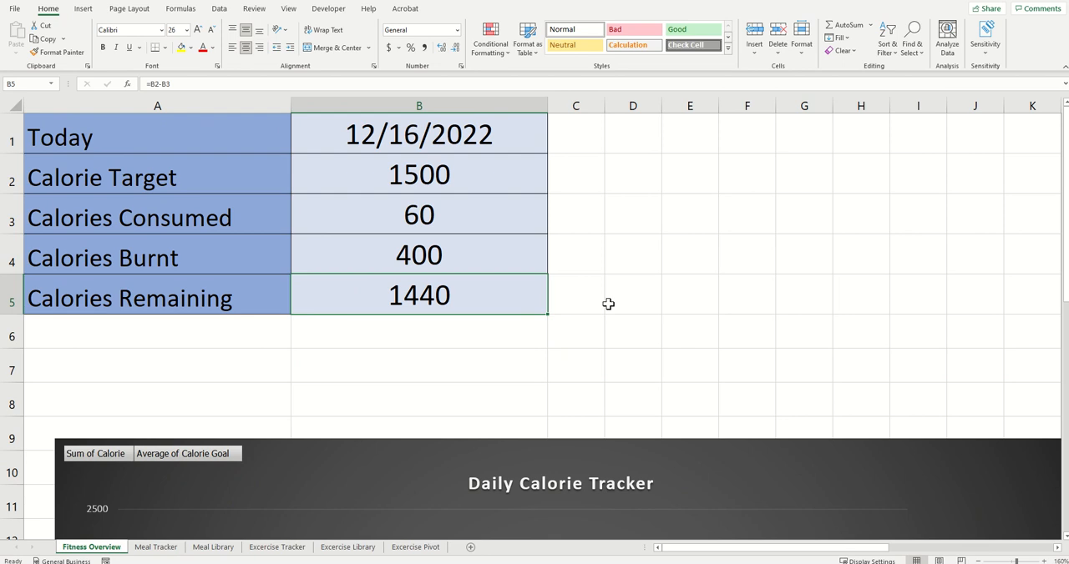
key("Delete")
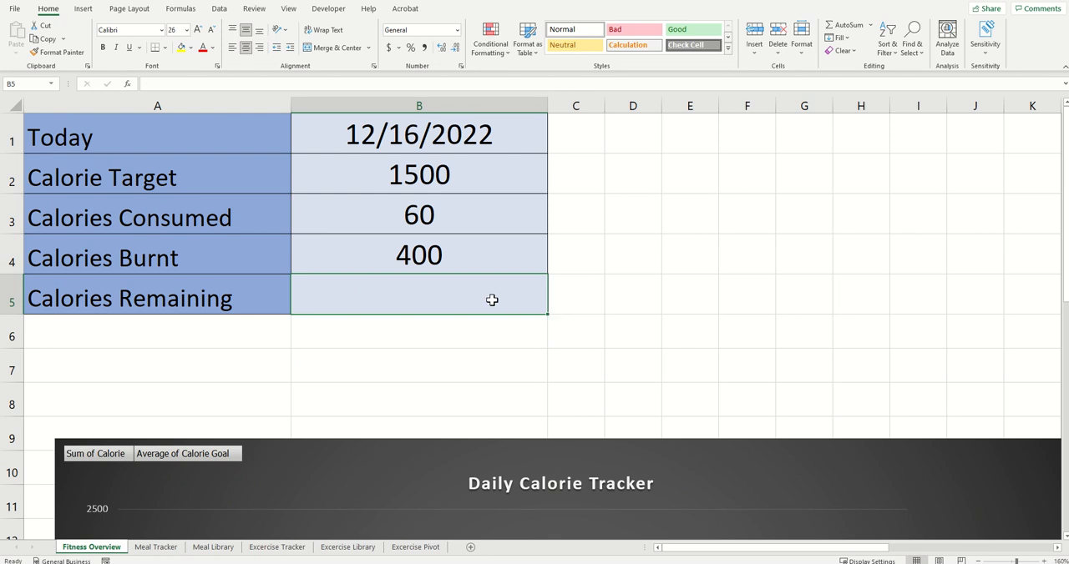
type("=")
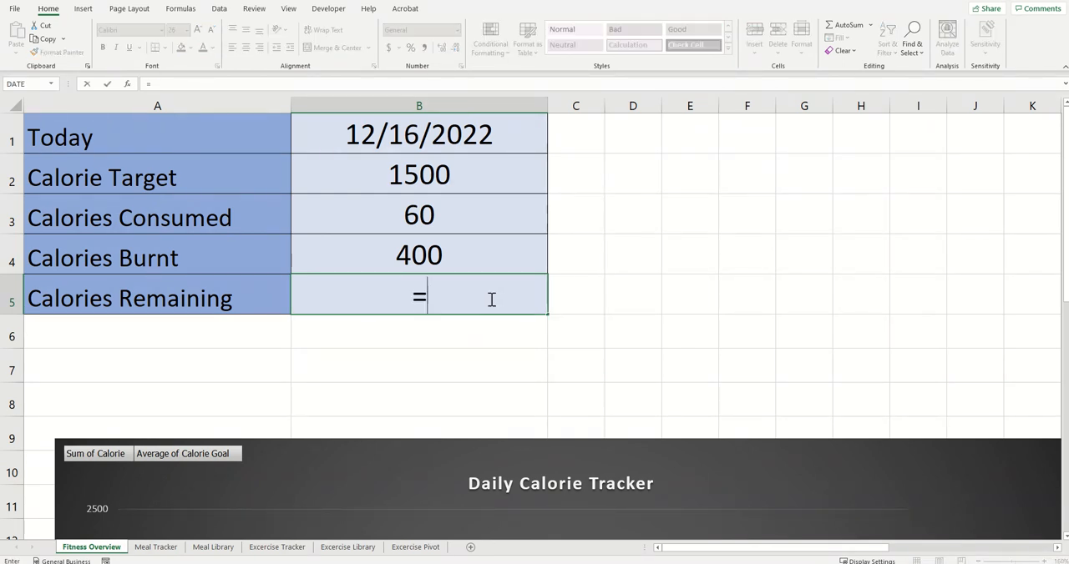
type("(")
left_click(372, 176)
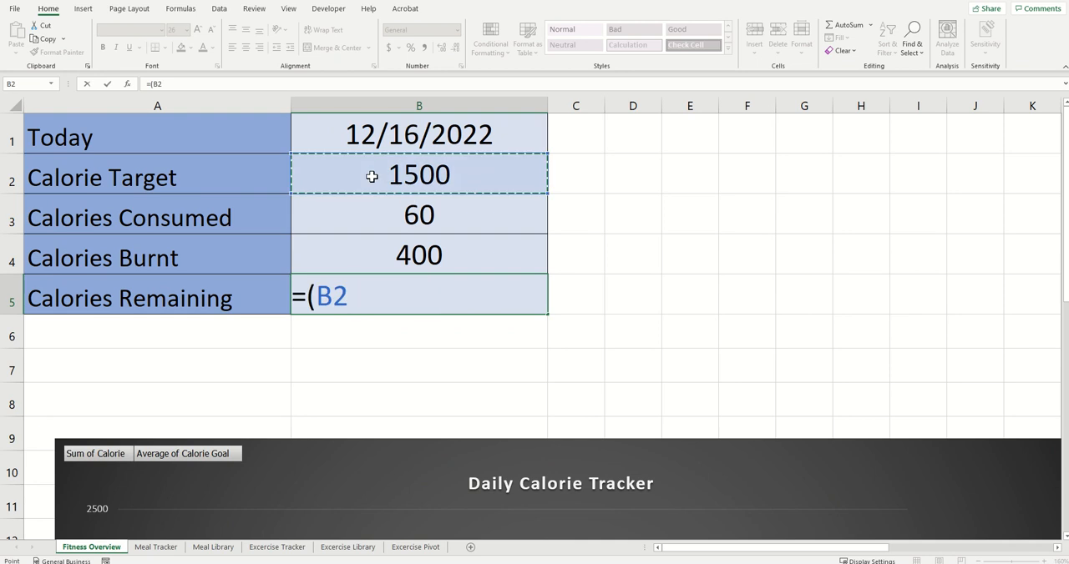
type("+")
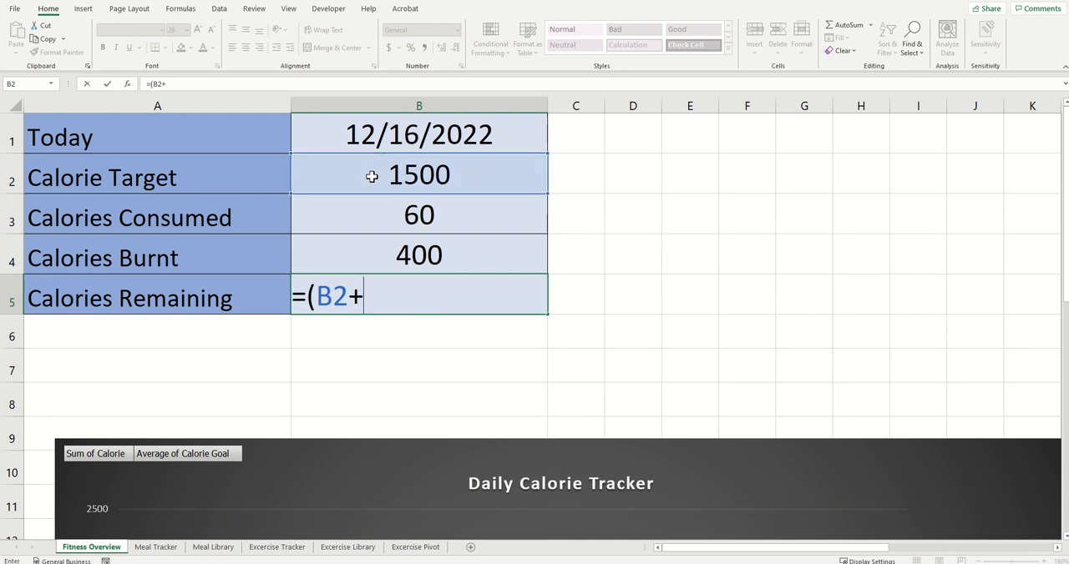
left_click(372, 257)
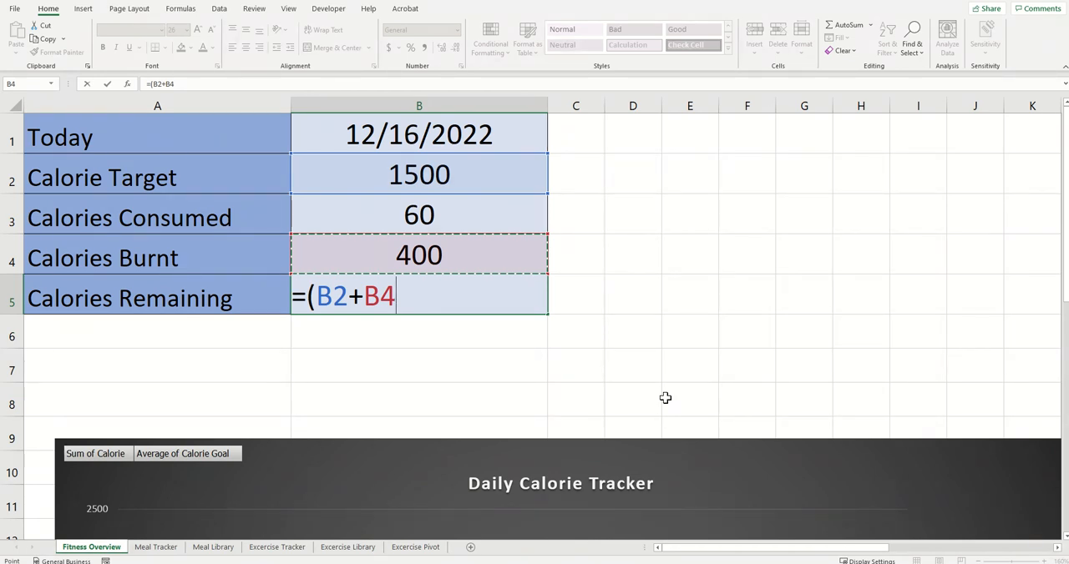
type(")")
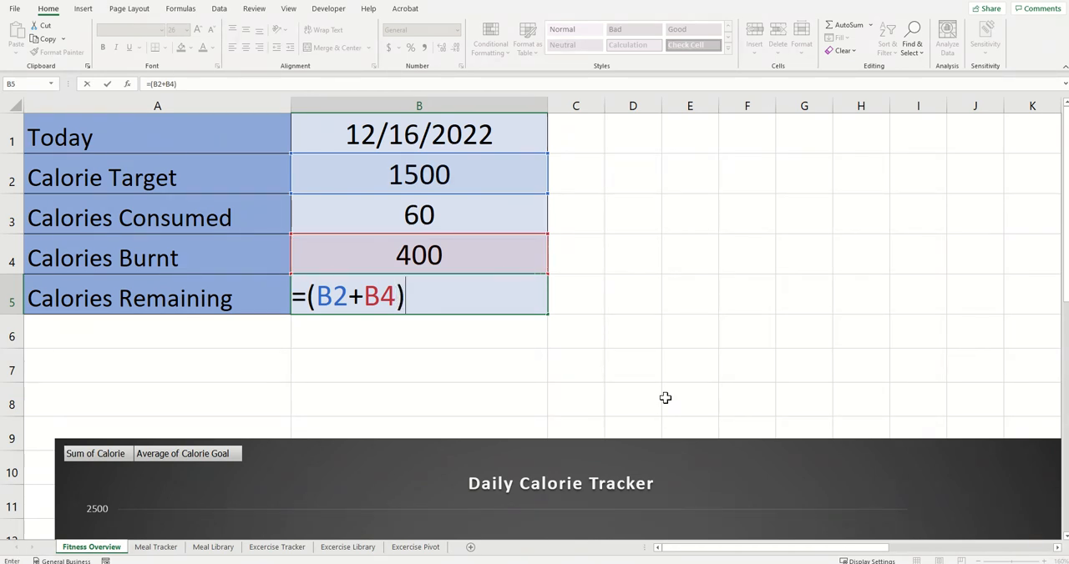
type("-")
left_click(346, 212)
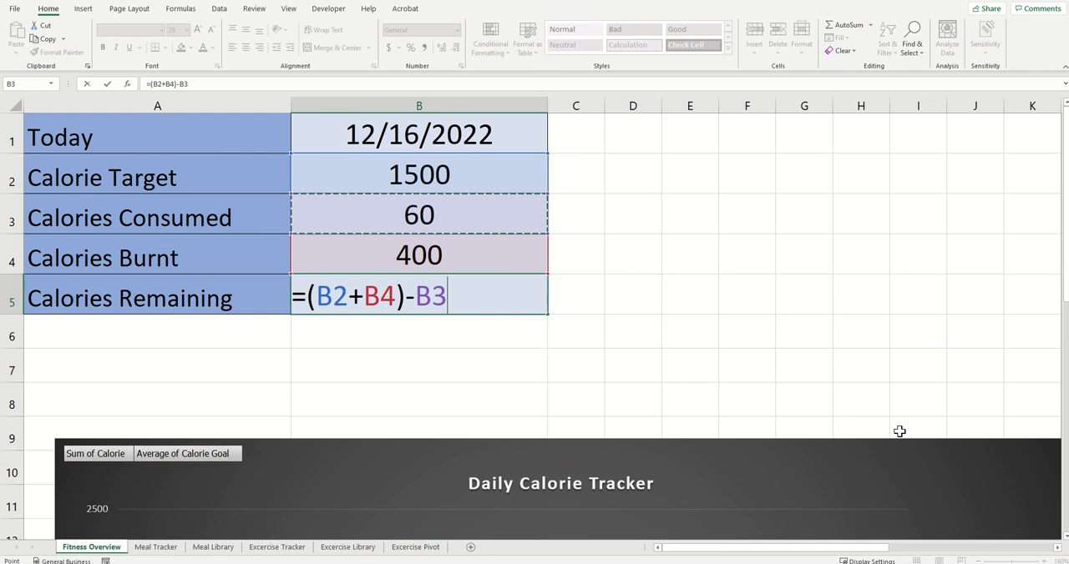
key("Return")
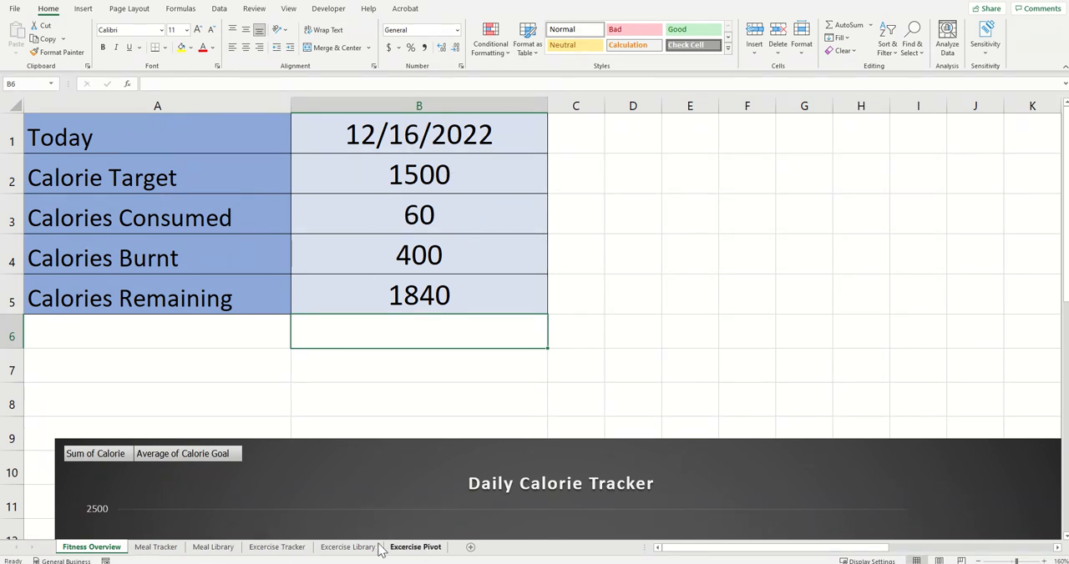
left_click(161, 549)
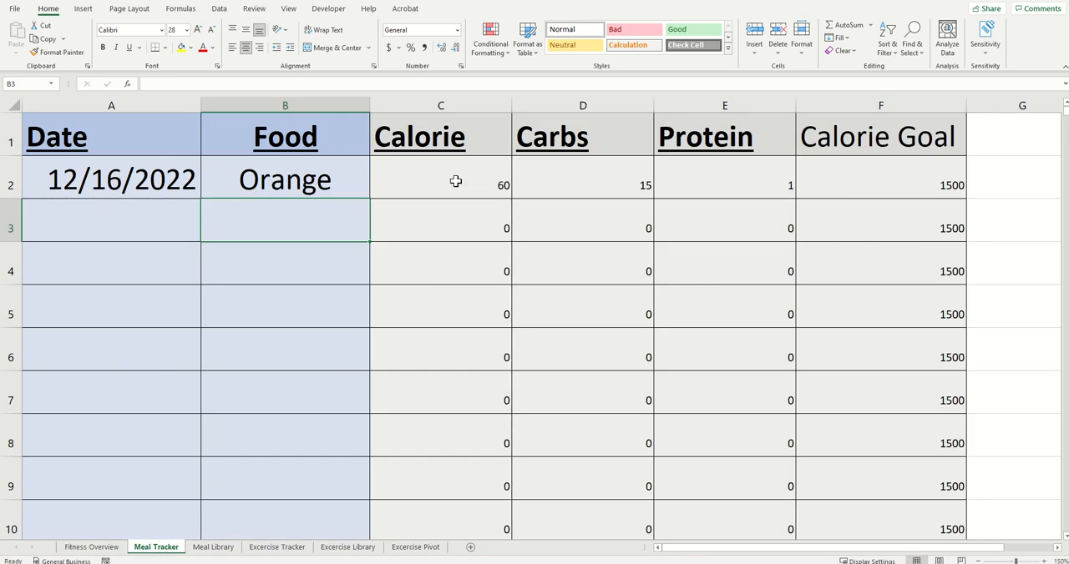
left_click(93, 551)
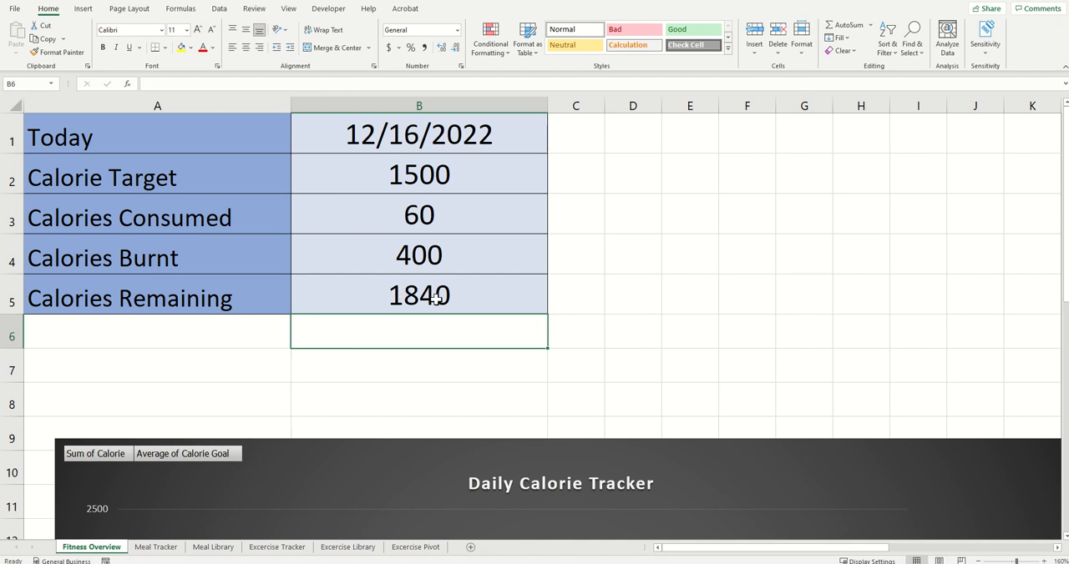
left_click(618, 335)
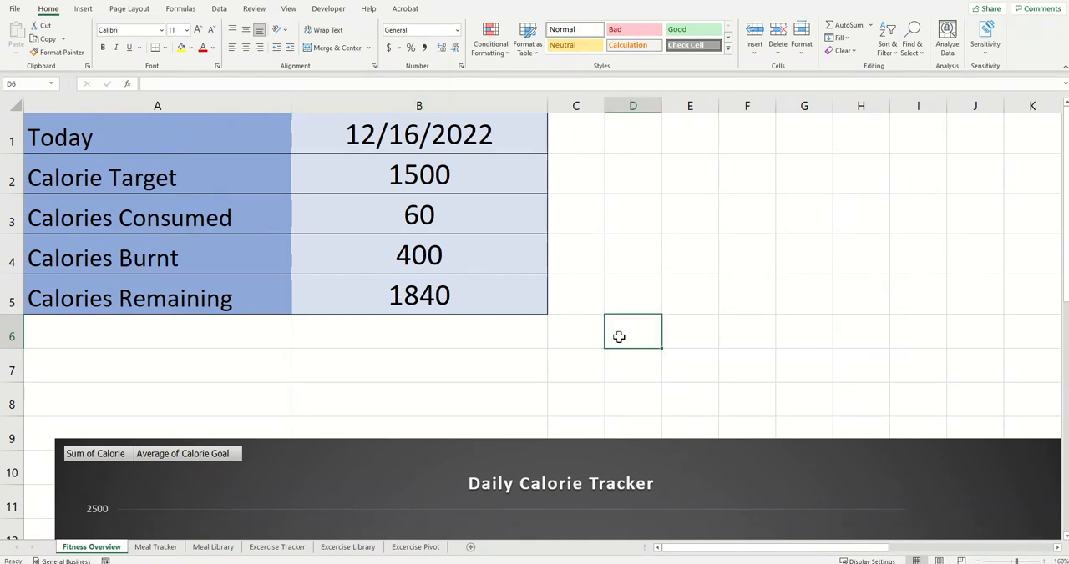
Step: Move the Daily Calorie Tracker and Calorie Workout Summary charts up to start at row 7, just below the summary table
left_click(978, 560)
left_click(978, 560)
left_click(979, 561)
double_click(979, 560)
left_click(979, 560)
double_click(979, 560)
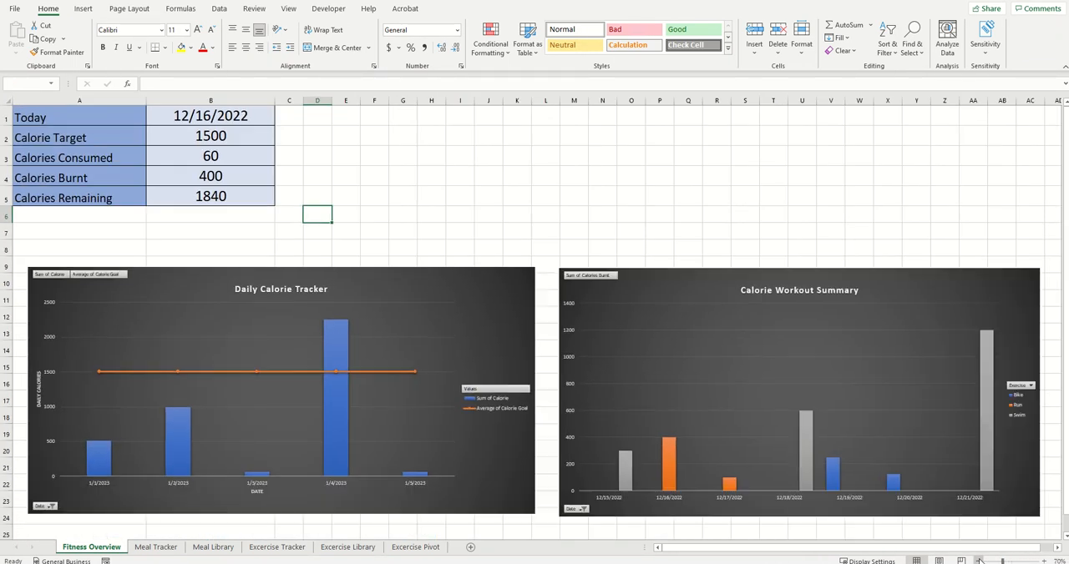
left_click(978, 560)
left_click(978, 560)
left_click(184, 322)
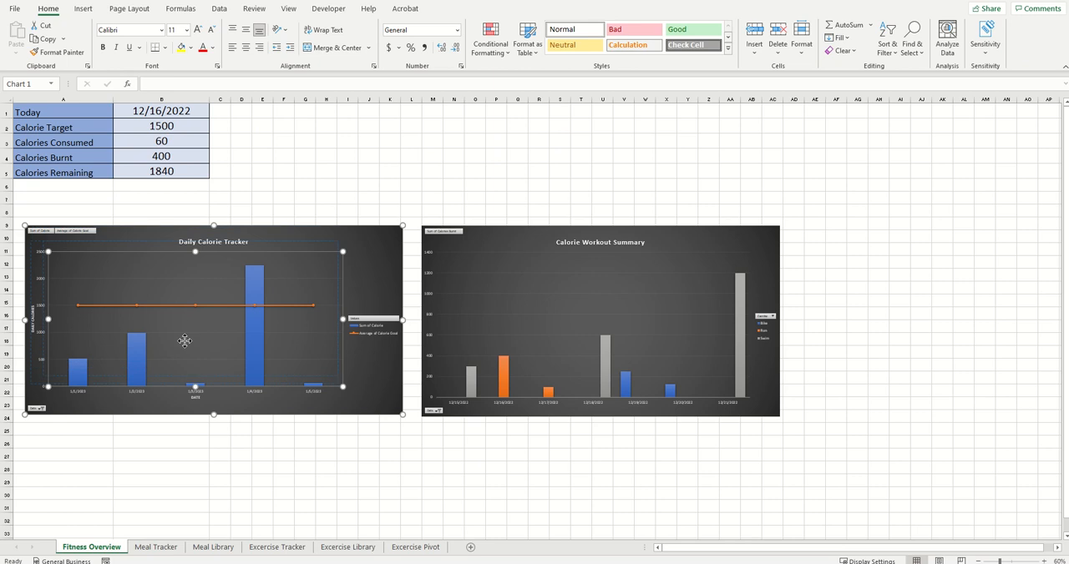
left_click_drag(184, 341, 181, 311)
left_click_drag(509, 237, 501, 208)
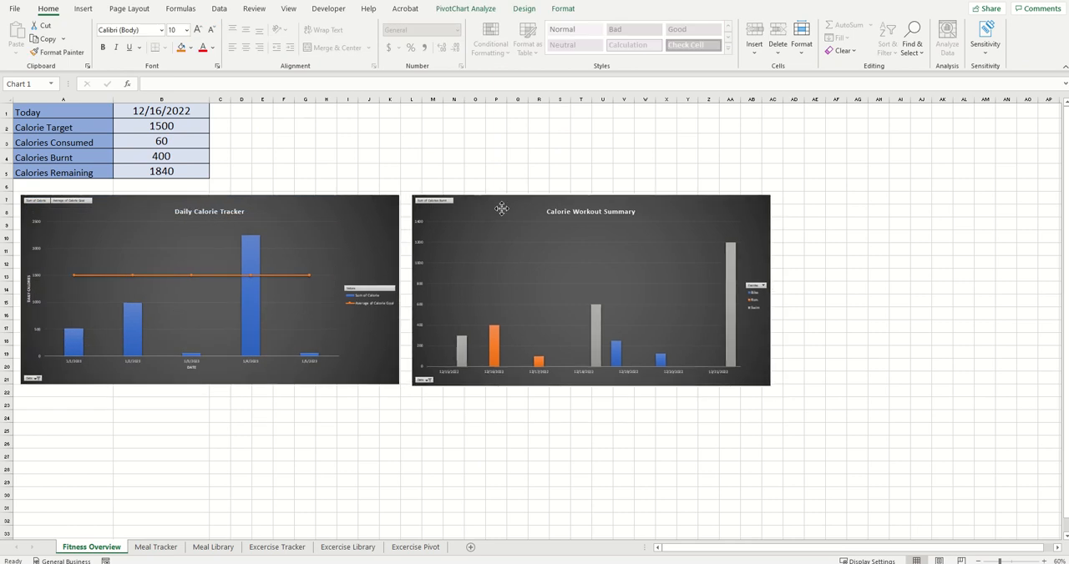
left_click(899, 276)
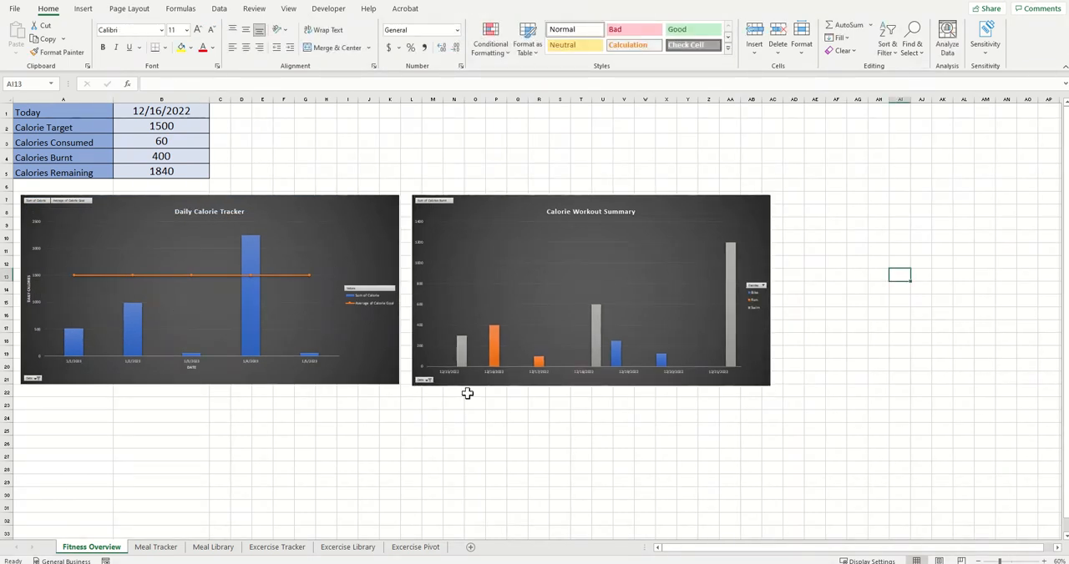
Step: Hide the Excercise Pivot sheet
scroll(535, 317, "down", 2)
scroll(534, 317, "up", 2)
left_click(416, 550)
right_click(411, 557)
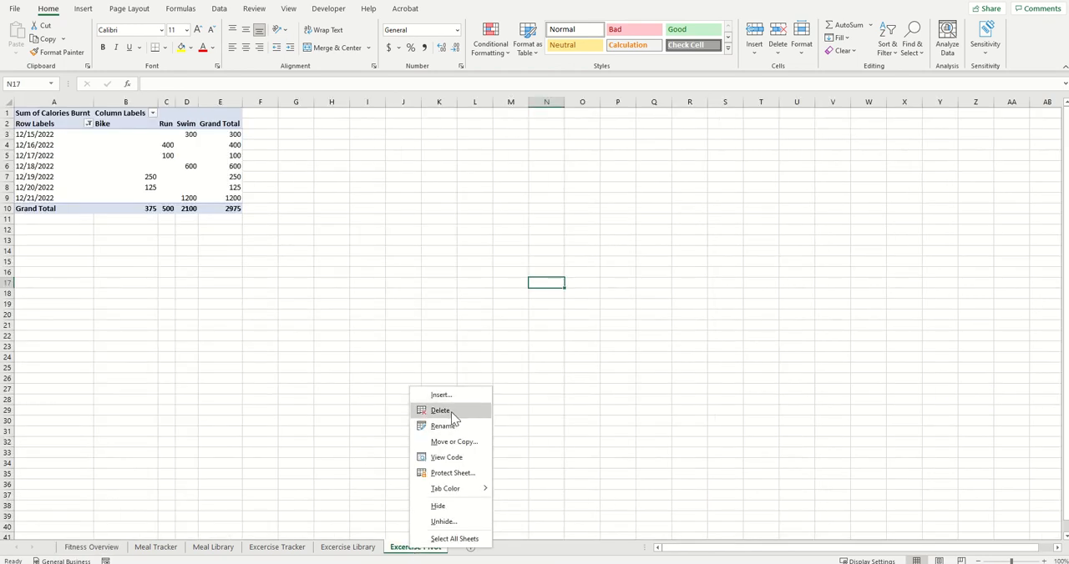
left_click(444, 506)
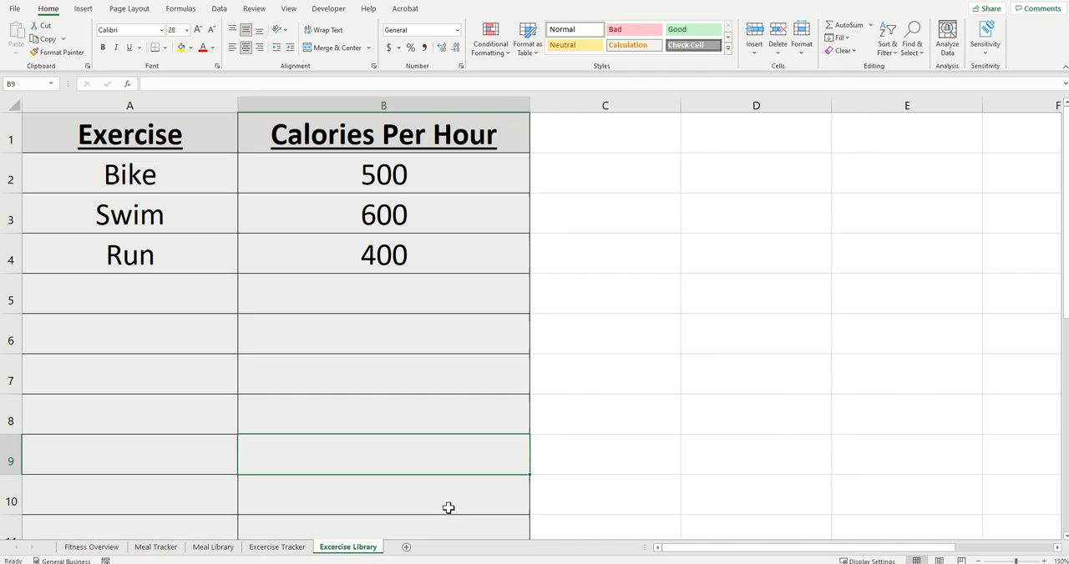
Step: Create a copy of the Excercise Tracker sheet and place it at the end of the workbook
left_click(279, 547)
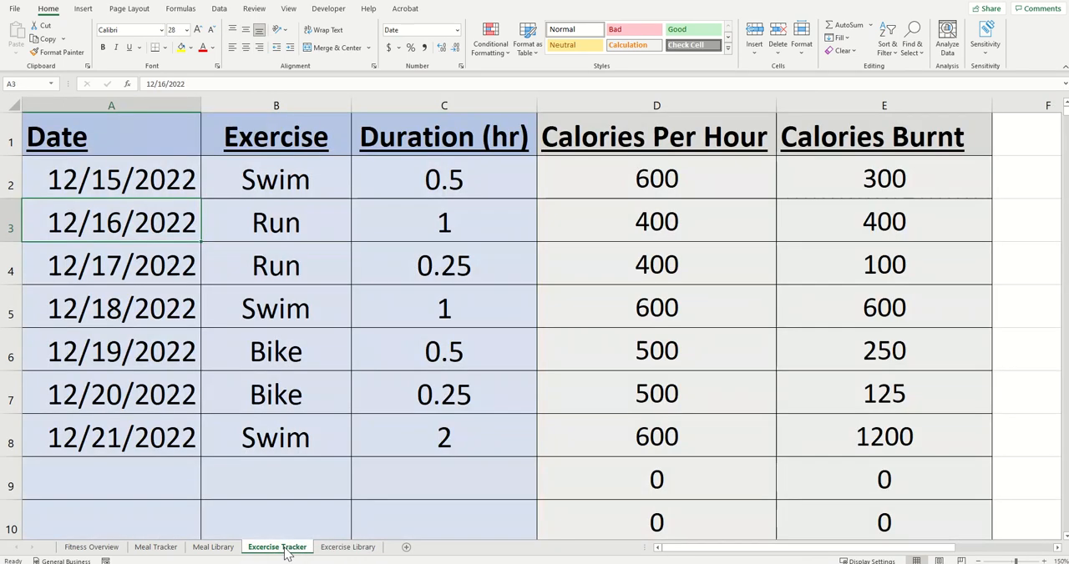
right_click(289, 557)
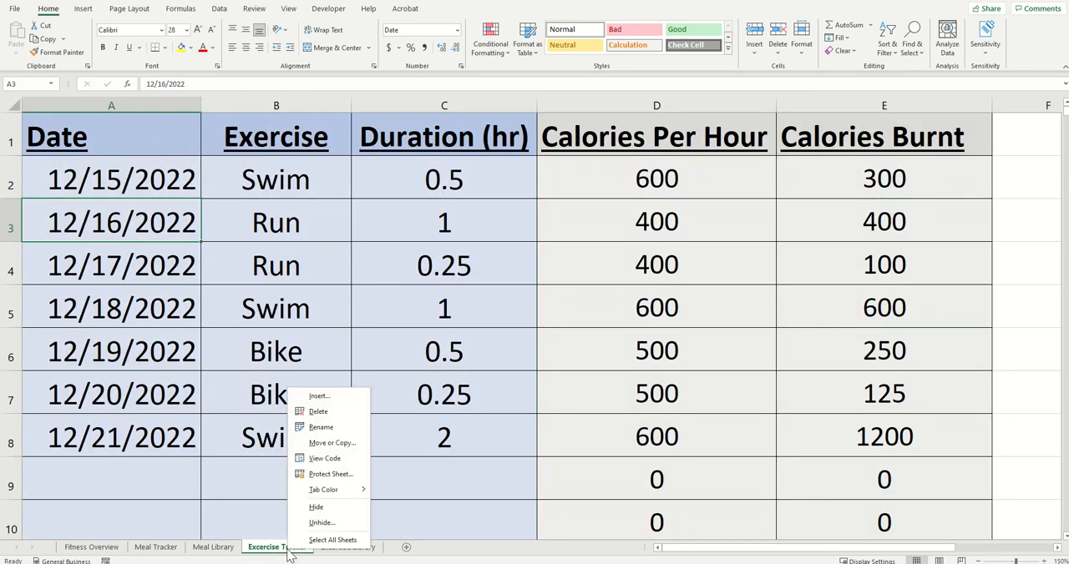
left_click(334, 444)
left_click(167, 336)
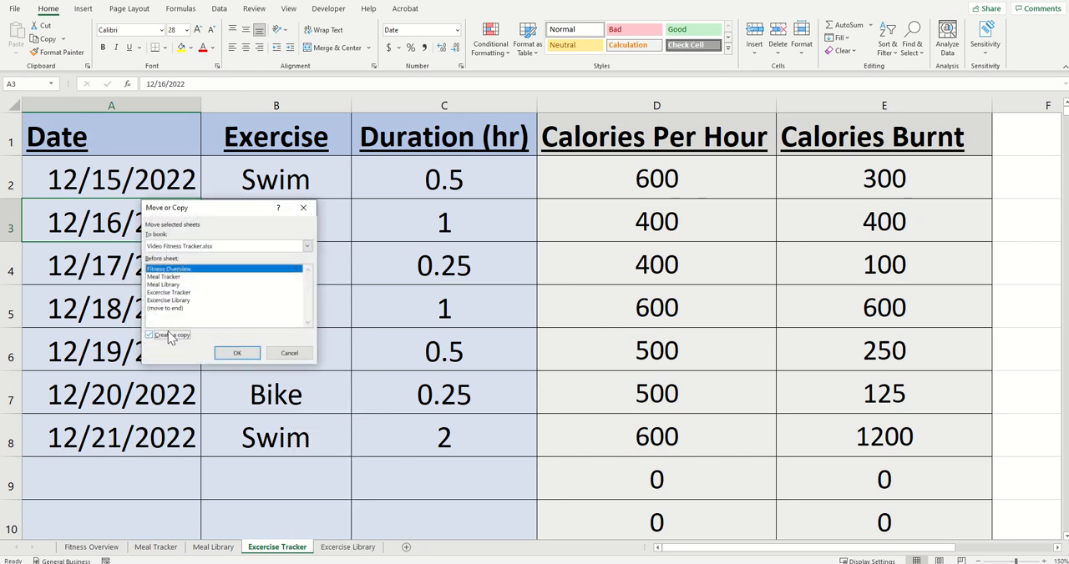
left_click(180, 309)
left_click(238, 353)
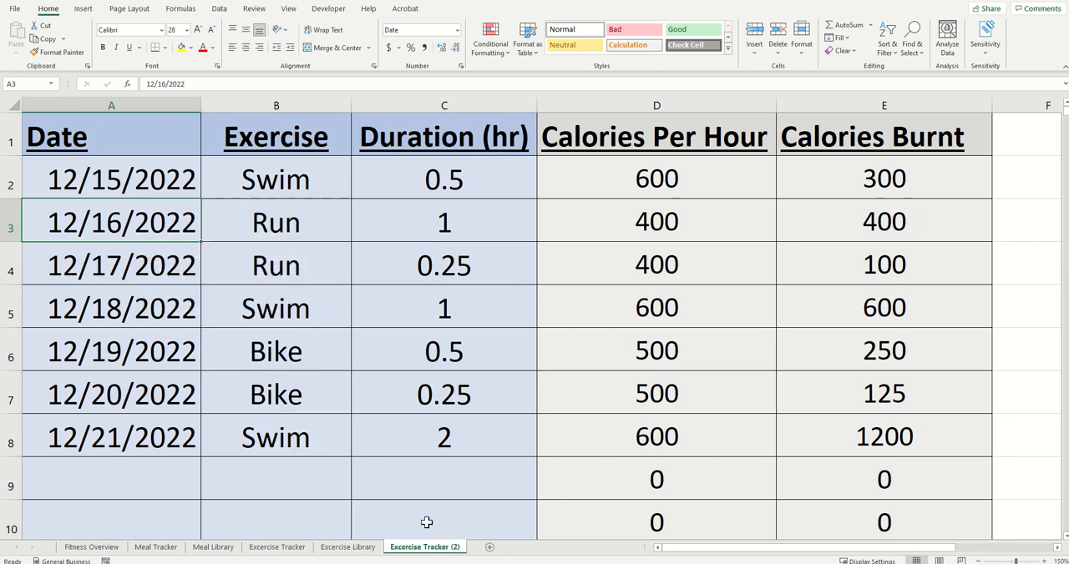
Step: Rename the copied Excercise Tracker sheet as Weight Tracker
left_click_drag(426, 553, 371, 547)
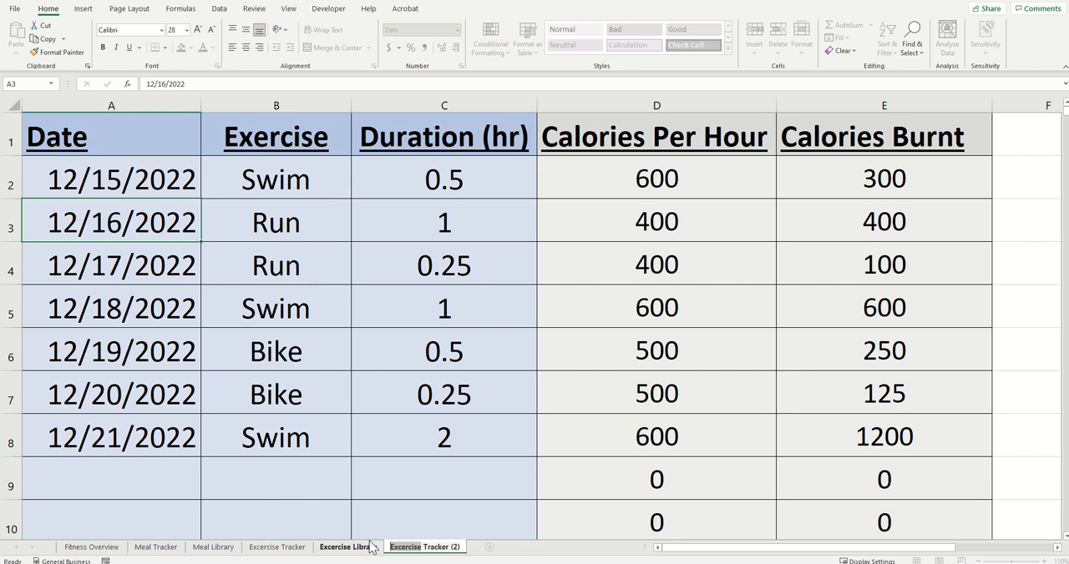
type("Weight ")
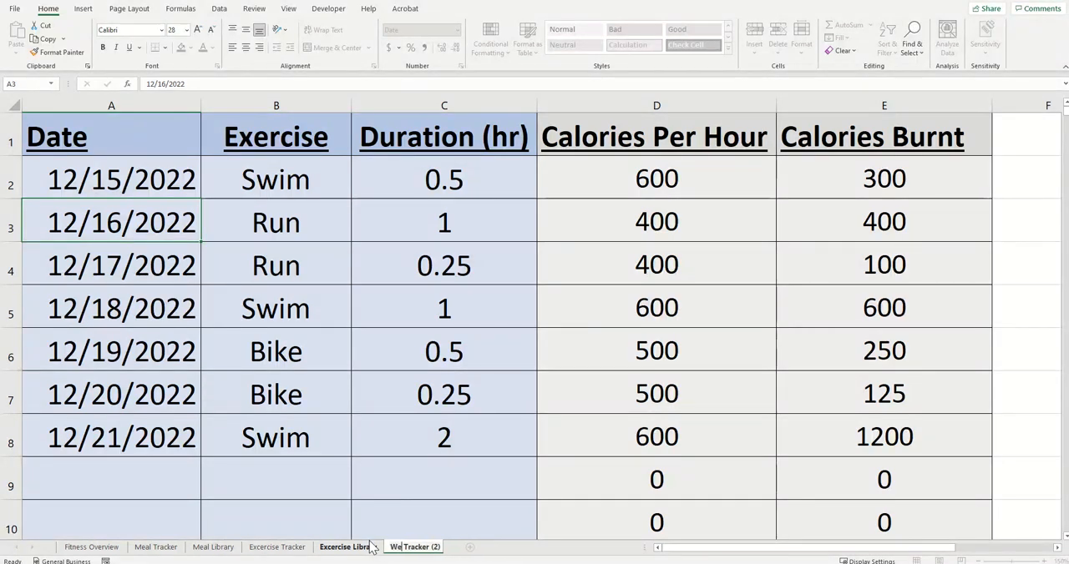
type("T")
key("BackSpace")
key("BackSpace")
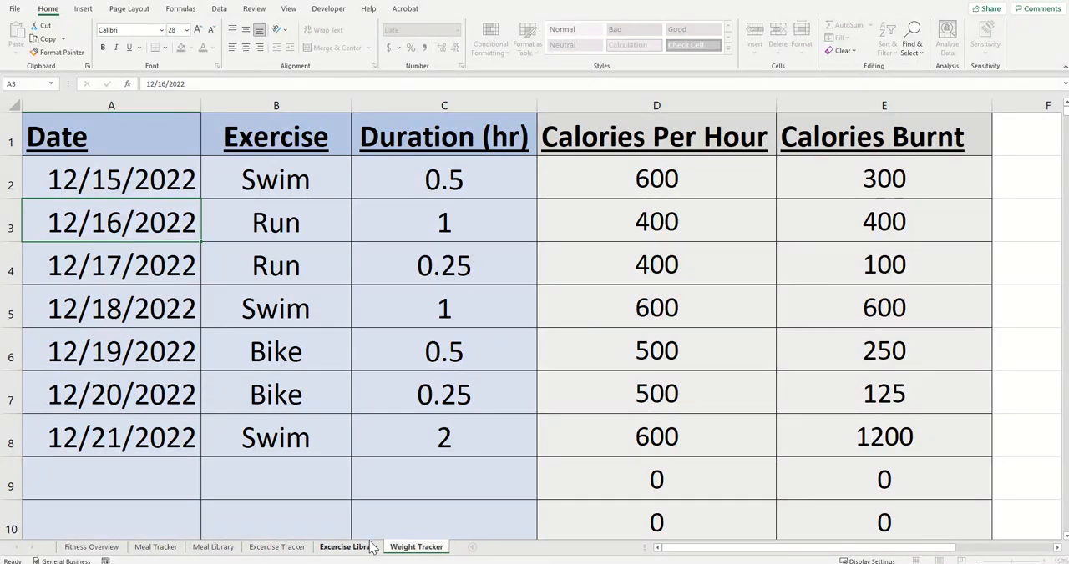
key("Return")
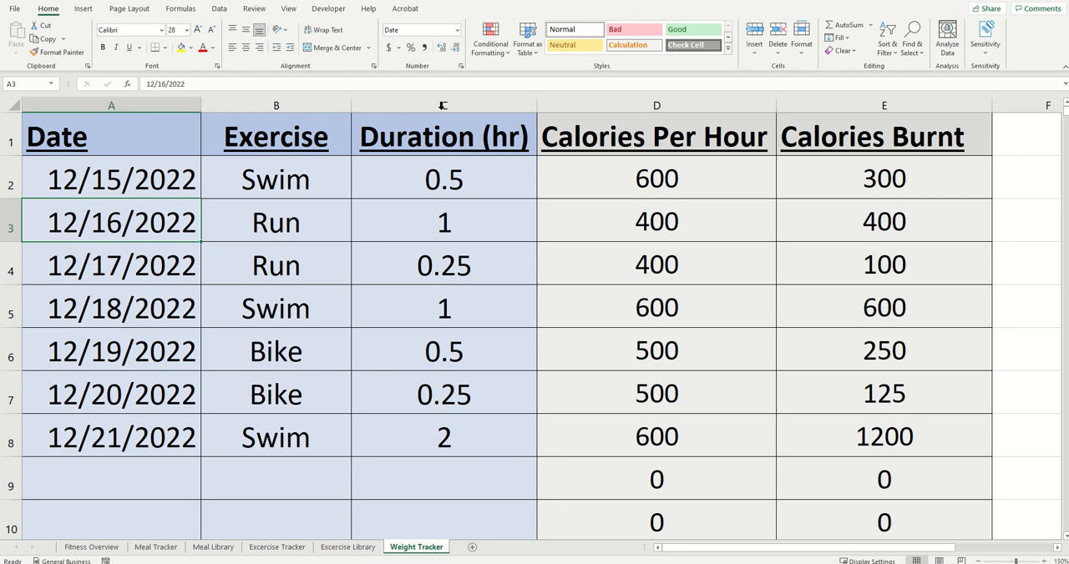
Step: Delete the Calories Per Hour and Calories Burnt columns (D and E) from the Weight Tracker sheet
left_click(514, 205)
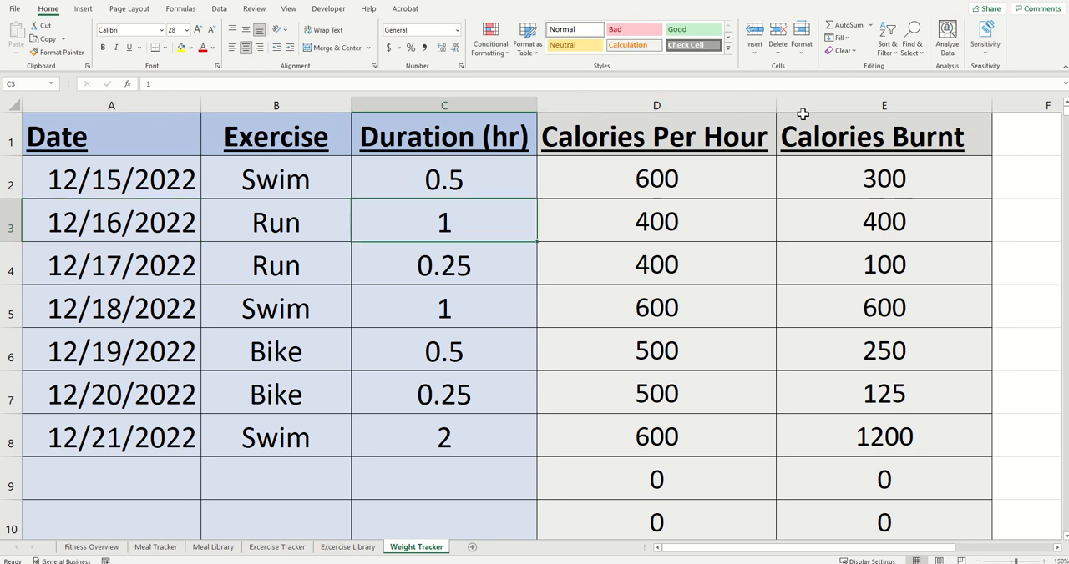
left_click_drag(799, 107, 723, 106)
right_click(704, 108)
left_click(738, 213)
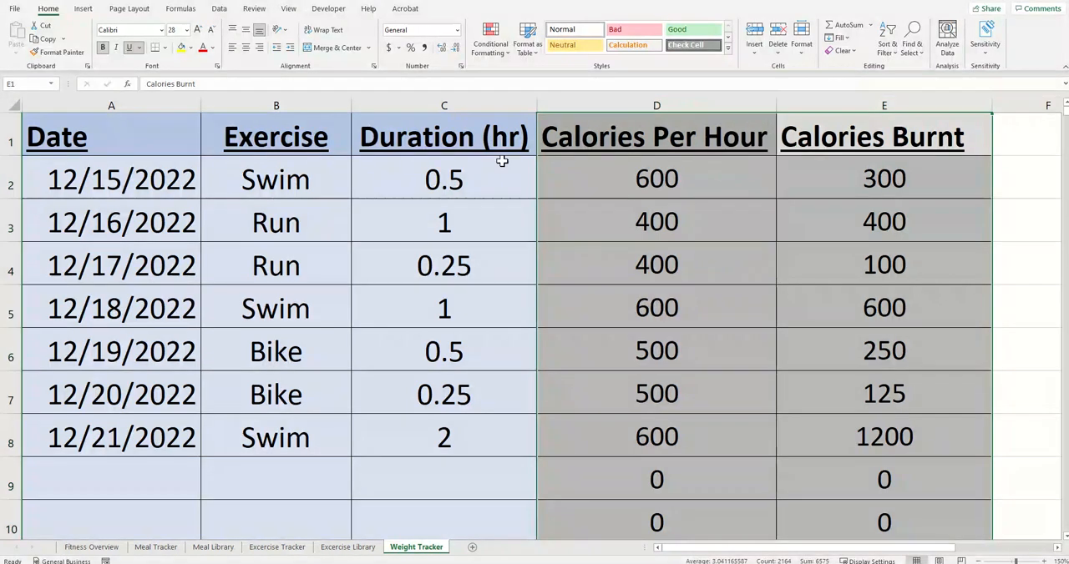
Step: Change the headers in B1 and C1 to Weight and Target, and clear the old exercise data in B2:C8
left_click(285, 140)
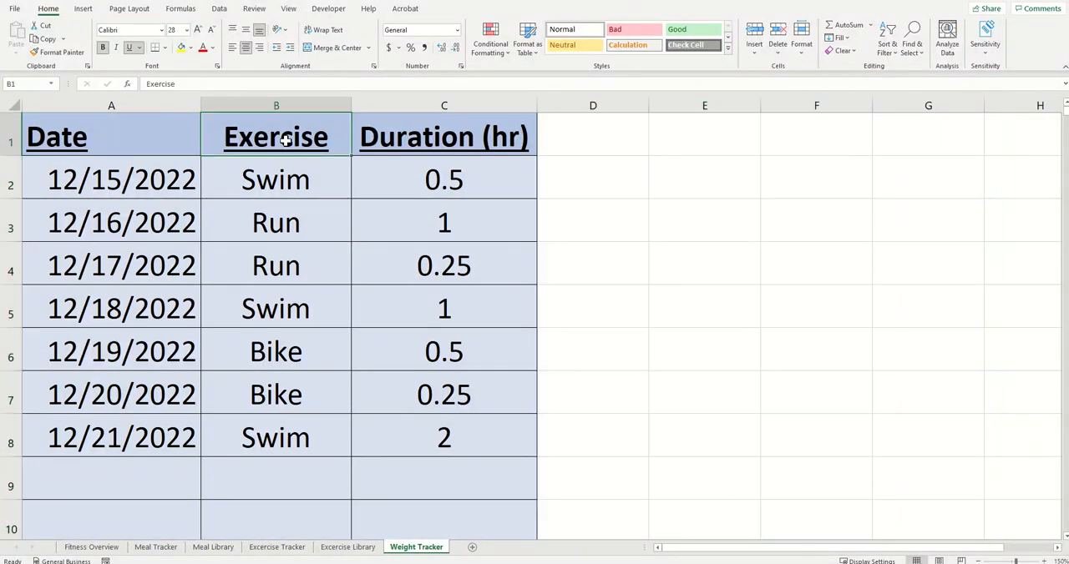
type("Weight")
key("Tab")
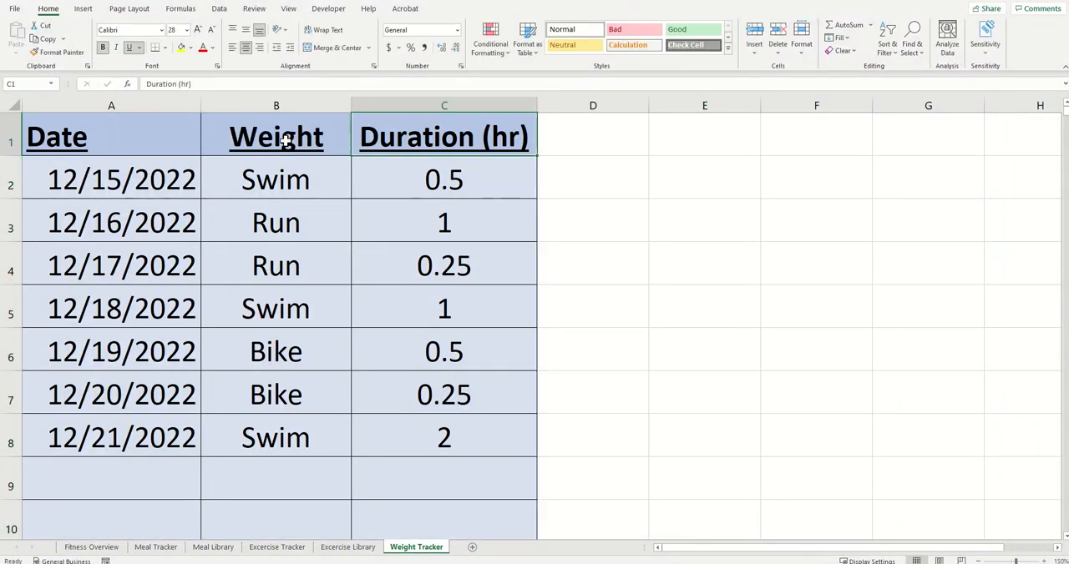
type("Target")
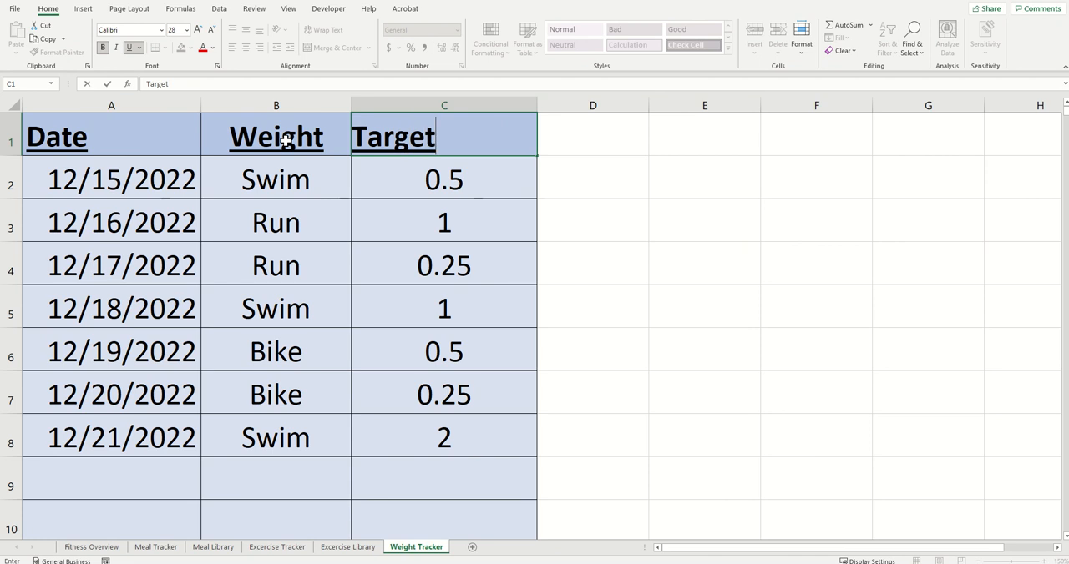
left_click_drag(280, 179, 435, 439)
key("Delete")
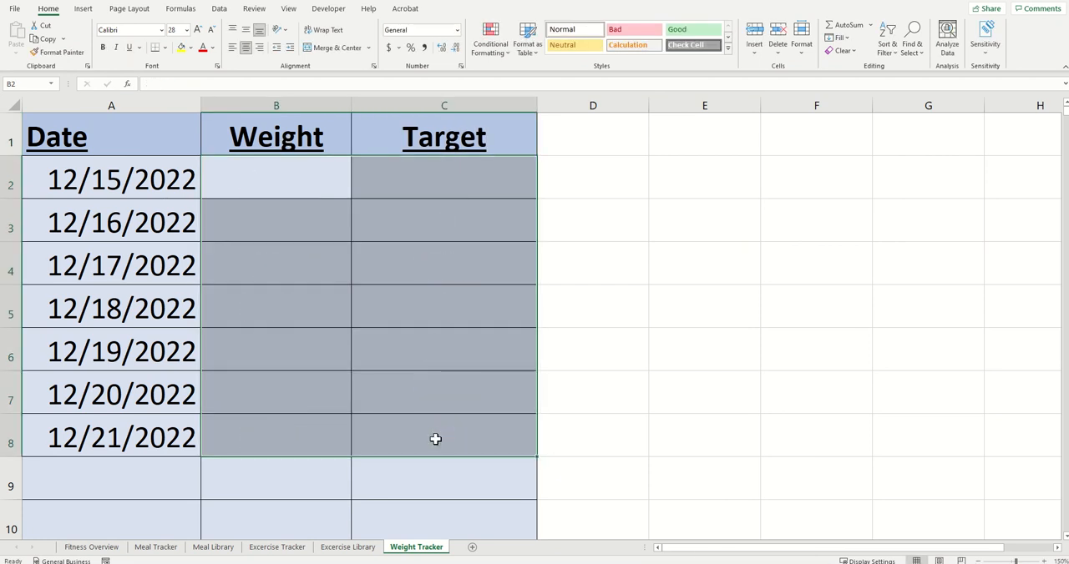
Step: Enter weights 210, 209, 211, 212, 208, 209.7 and 209.6 in B2:B8, and set the targets in C2:C5 to 210
left_click(282, 178)
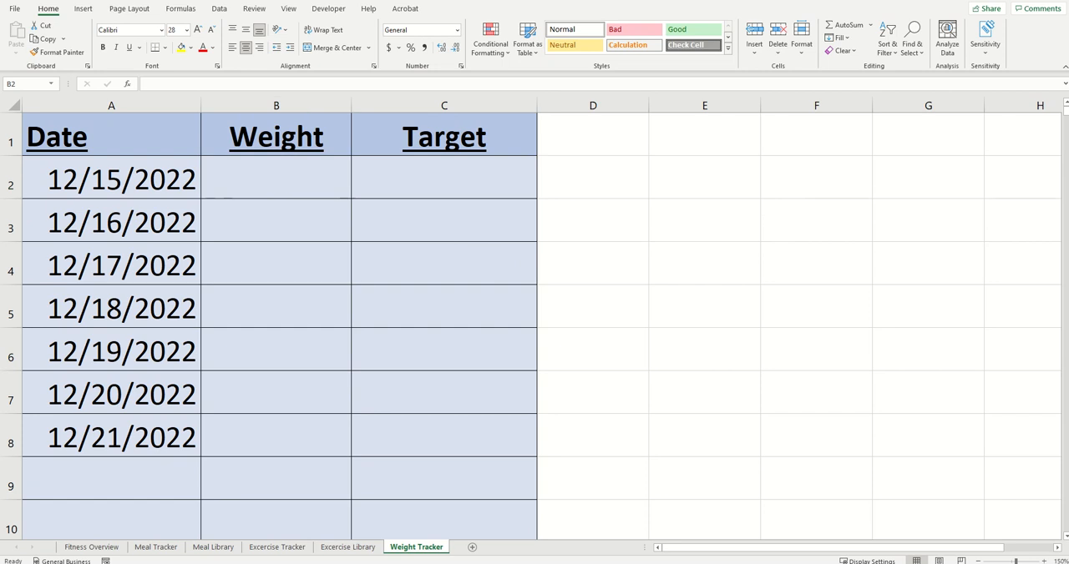
left_click(443, 178)
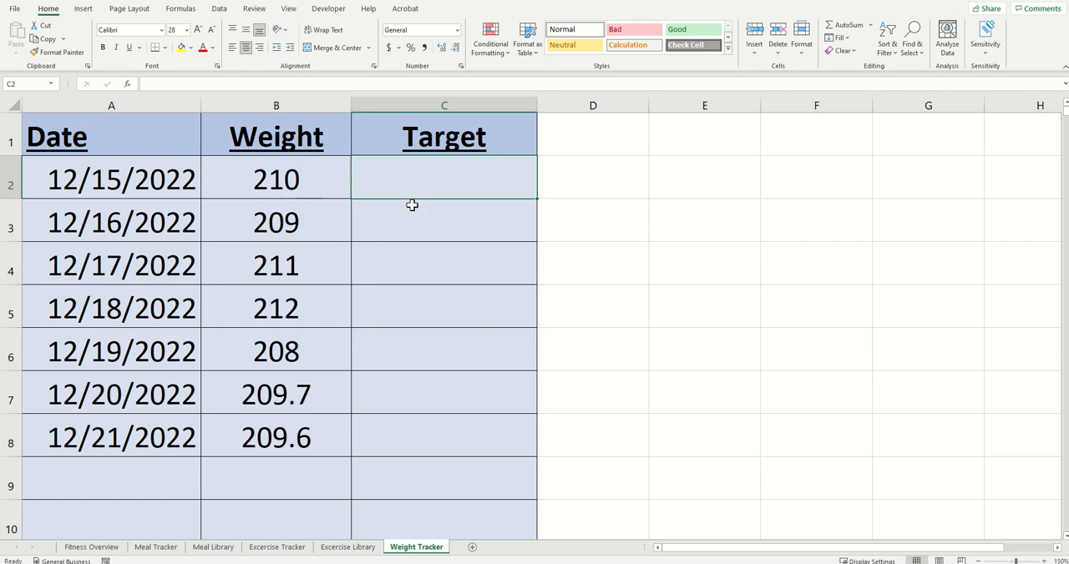
type("210")
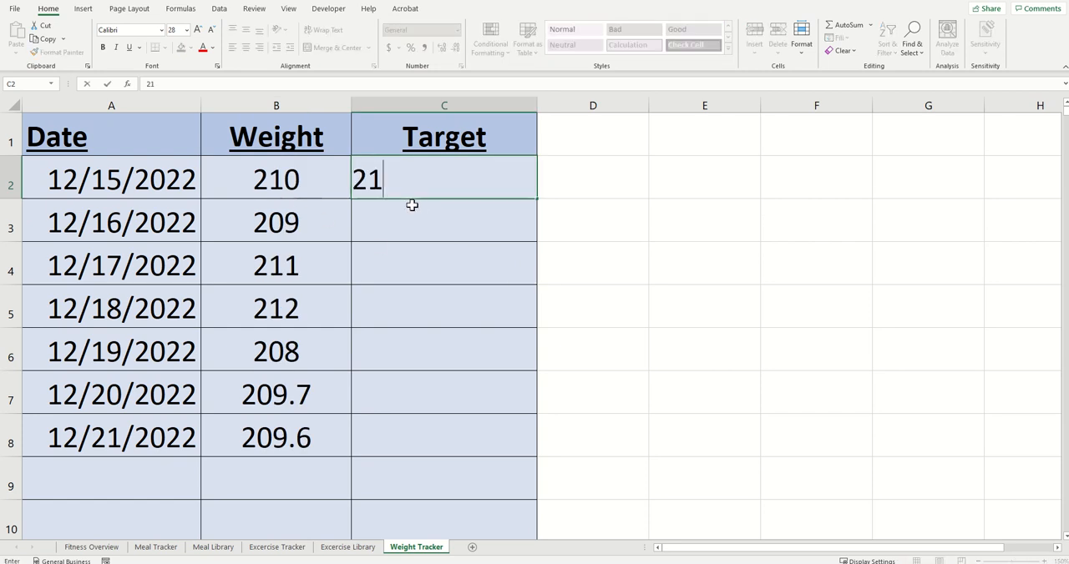
key("Return")
type("210")
key("Return")
type("210")
key("Return")
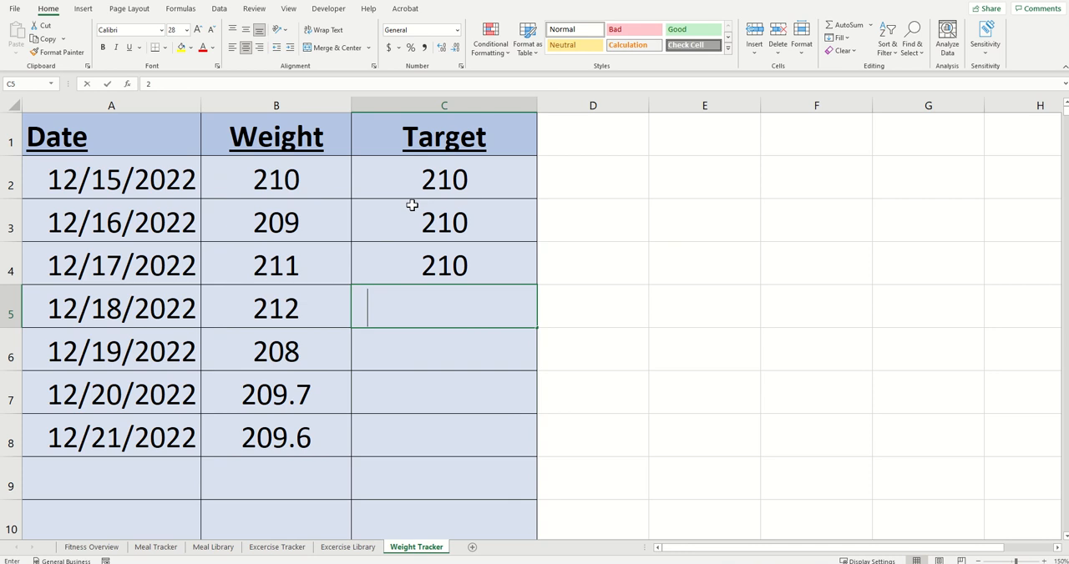
type("20")
key("BackSpace")
type("10")
key("Return")
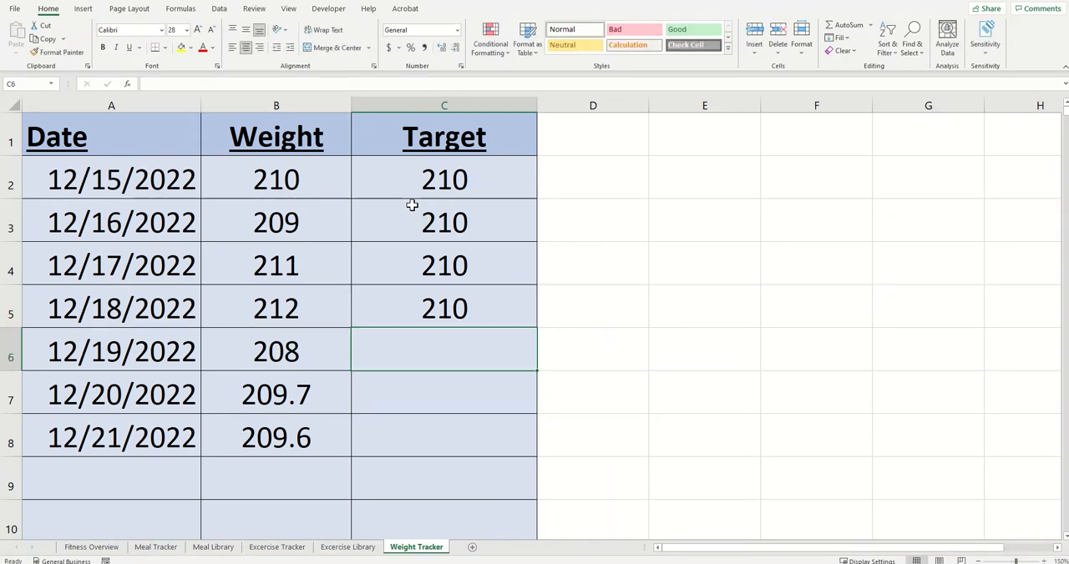
Step: Enter a target of 205 for 12/19/2022 through 12/21/2022 in cells C6:C8
type("205")
key("Return")
type("205")
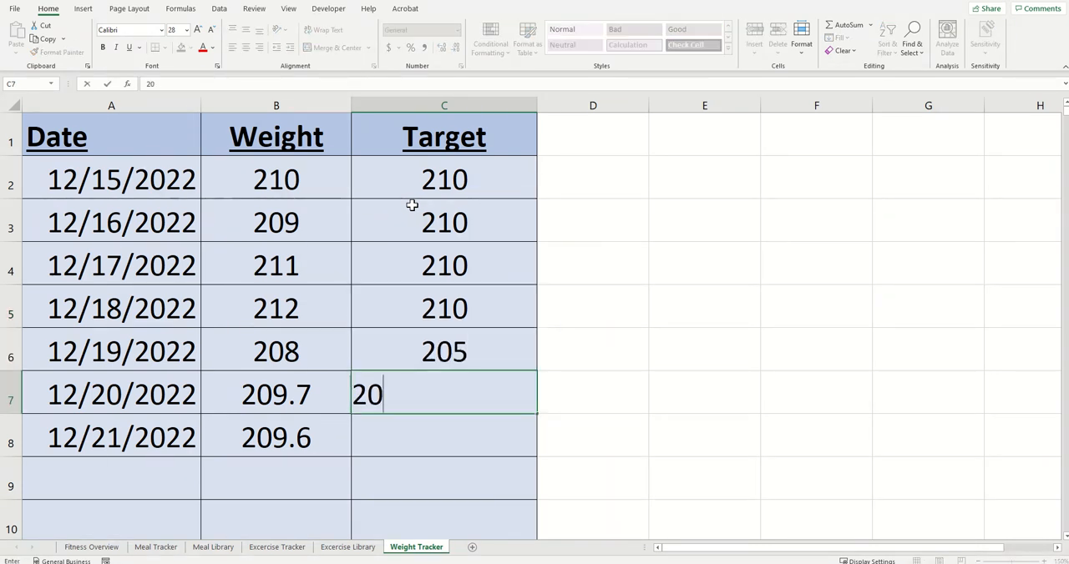
key("Return")
type("205")
key("Return")
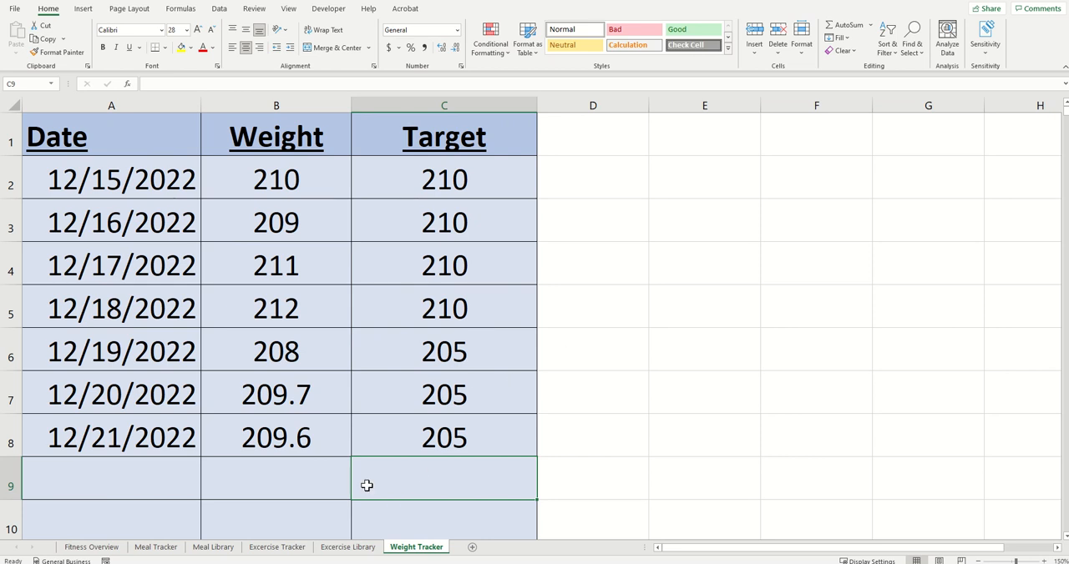
left_click(386, 563)
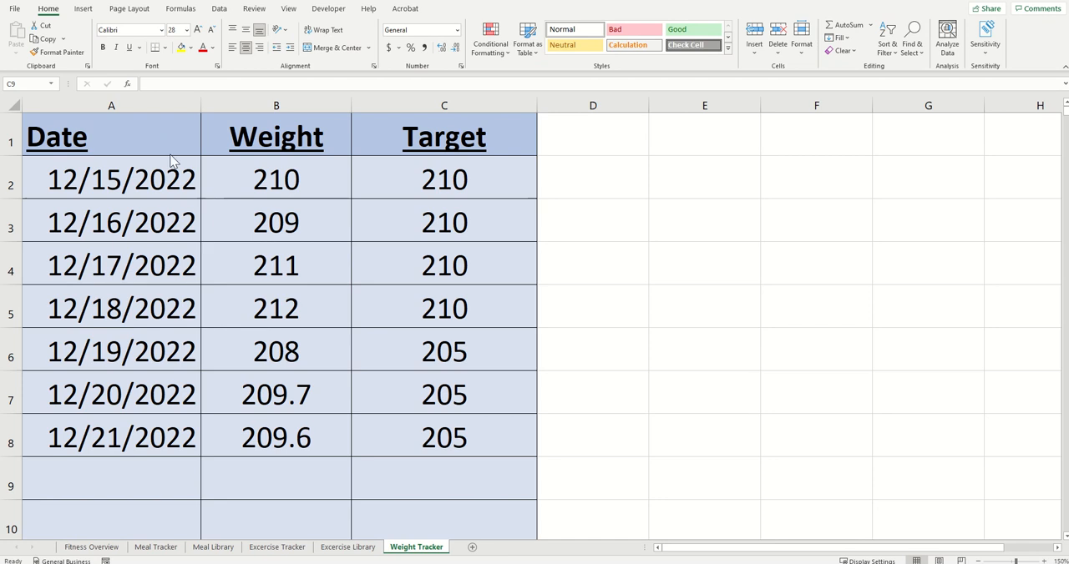
Step: Center the Date header in A1 both vertically and horizontally
left_click(151, 137)
left_click(246, 29)
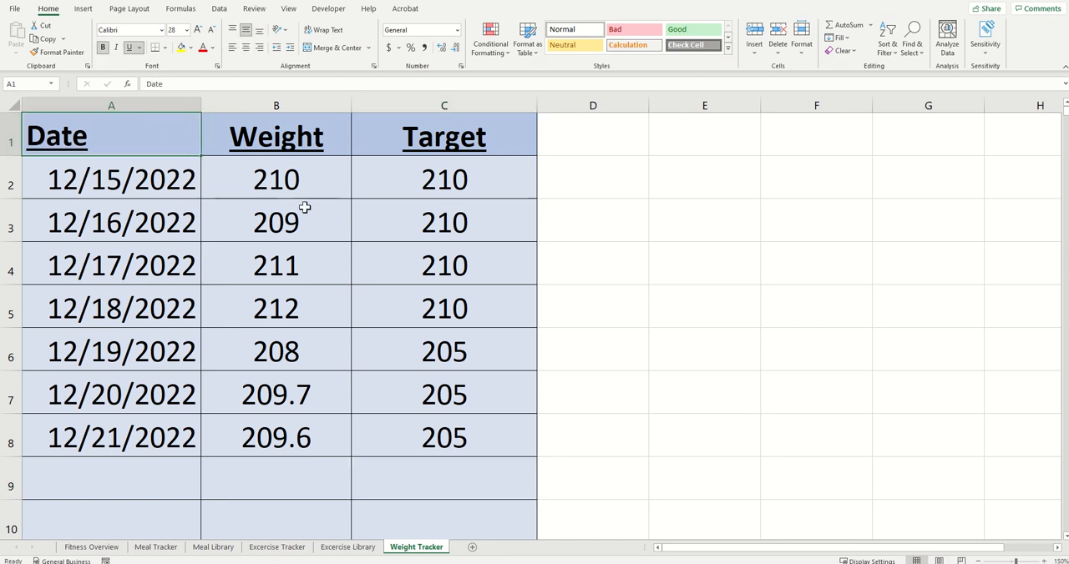
left_click(246, 47)
left_click(311, 237)
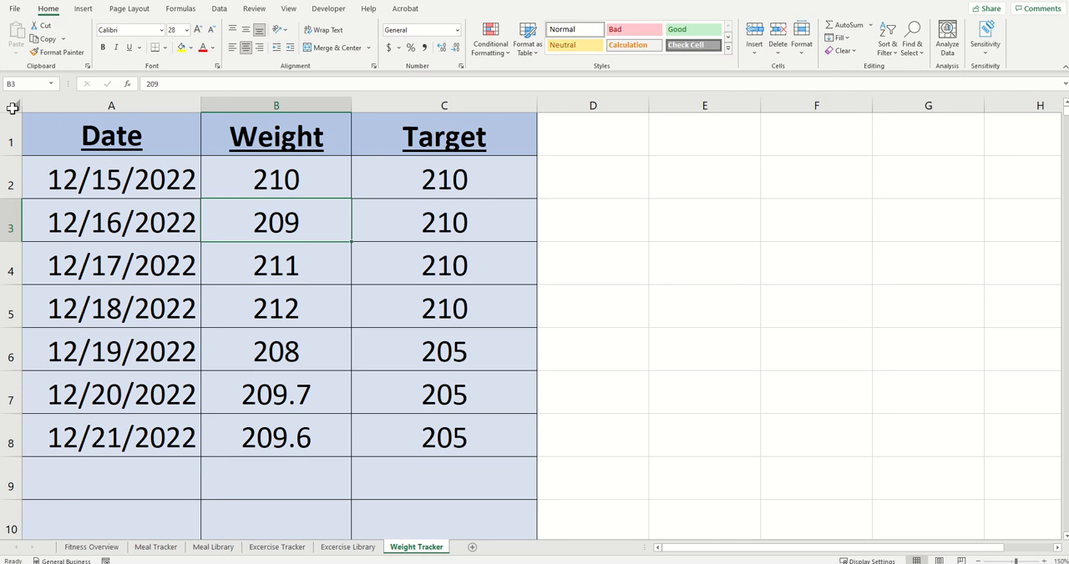
Step: Insert a line chart from columns A to C, using the Line variation that plots Weight and Target against the dates
left_click_drag(73, 104, 358, 93)
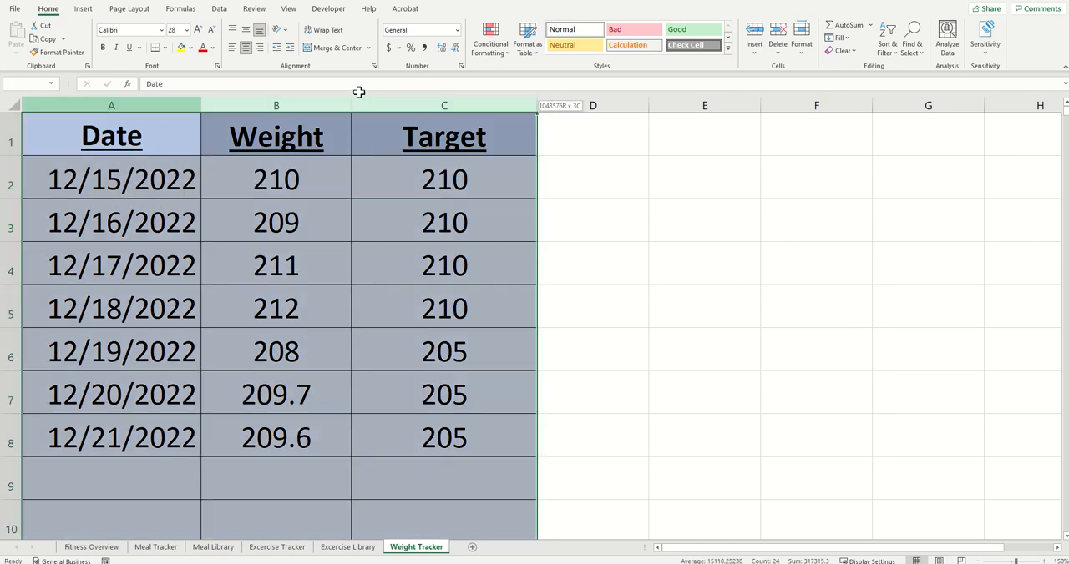
left_click(83, 10)
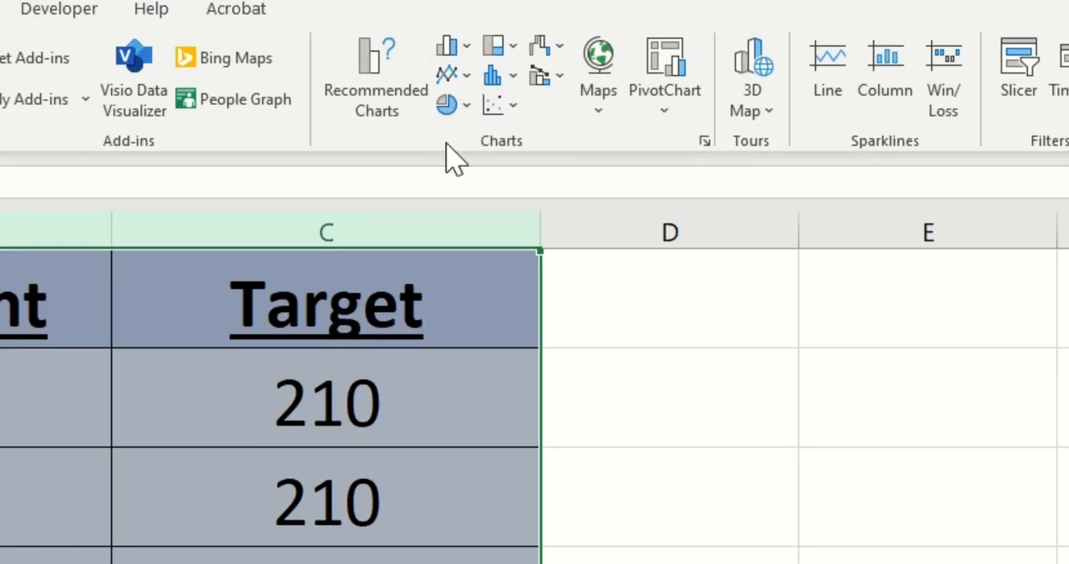
left_click(705, 144)
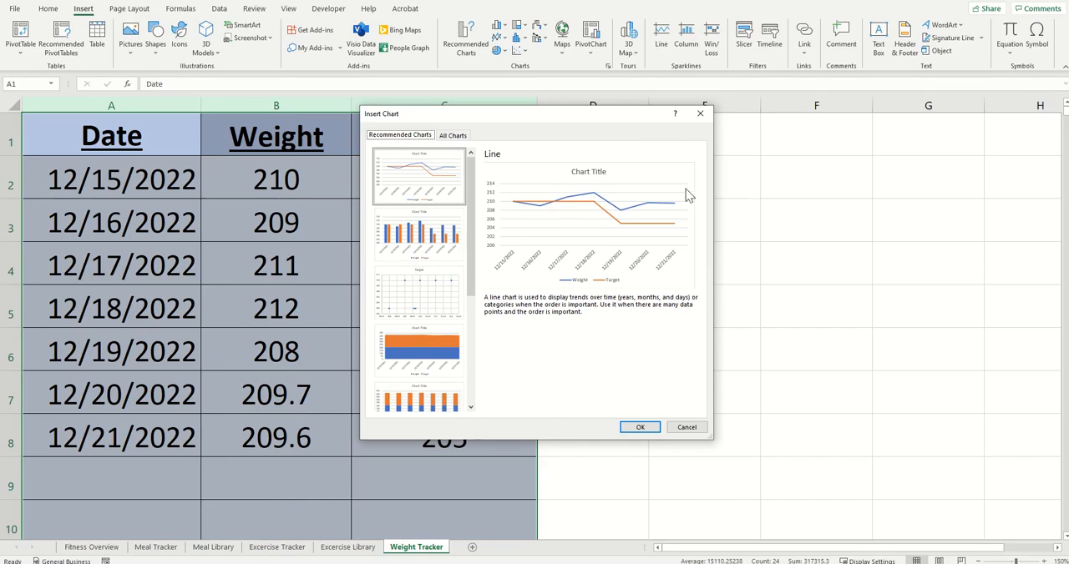
left_click(459, 139)
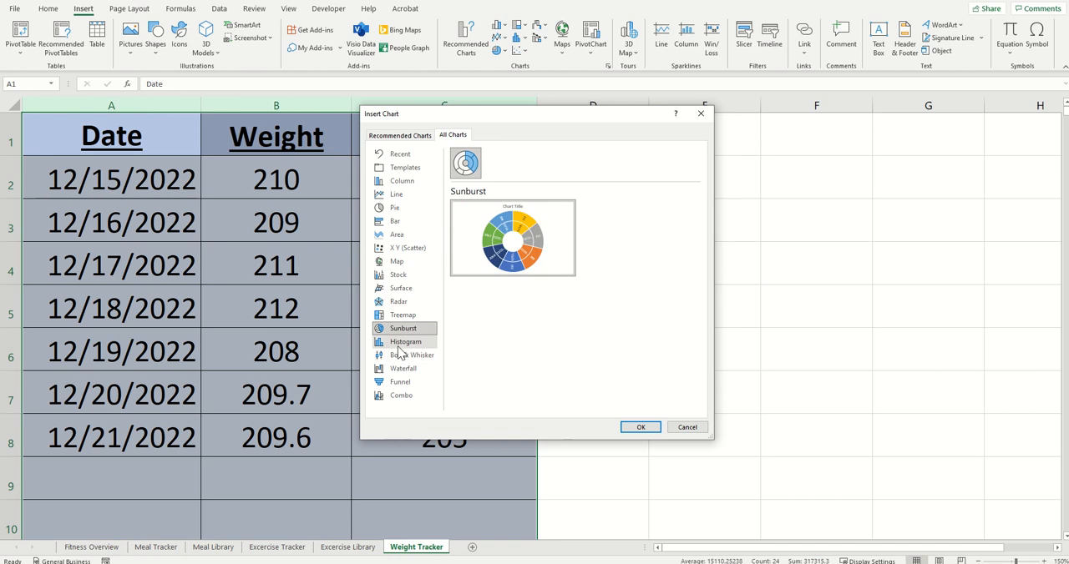
left_click(401, 395)
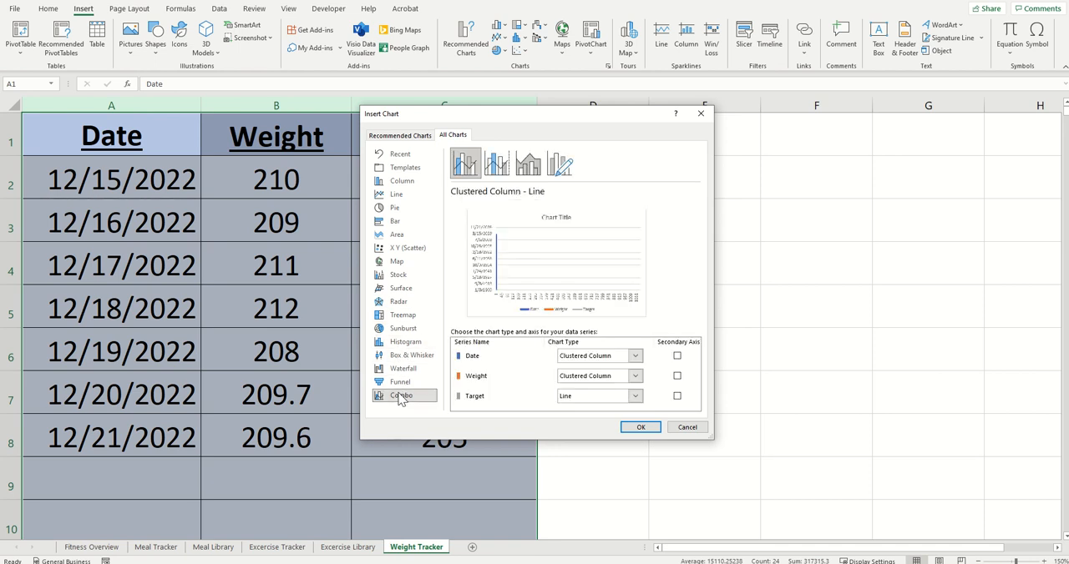
left_click(413, 194)
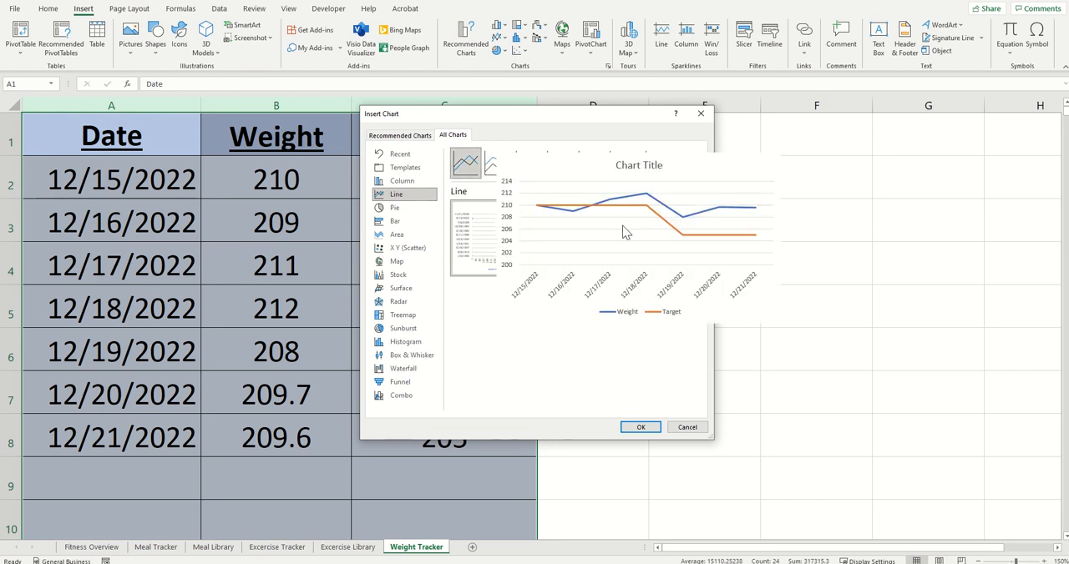
left_click(627, 236)
mouse_move(586, 240)
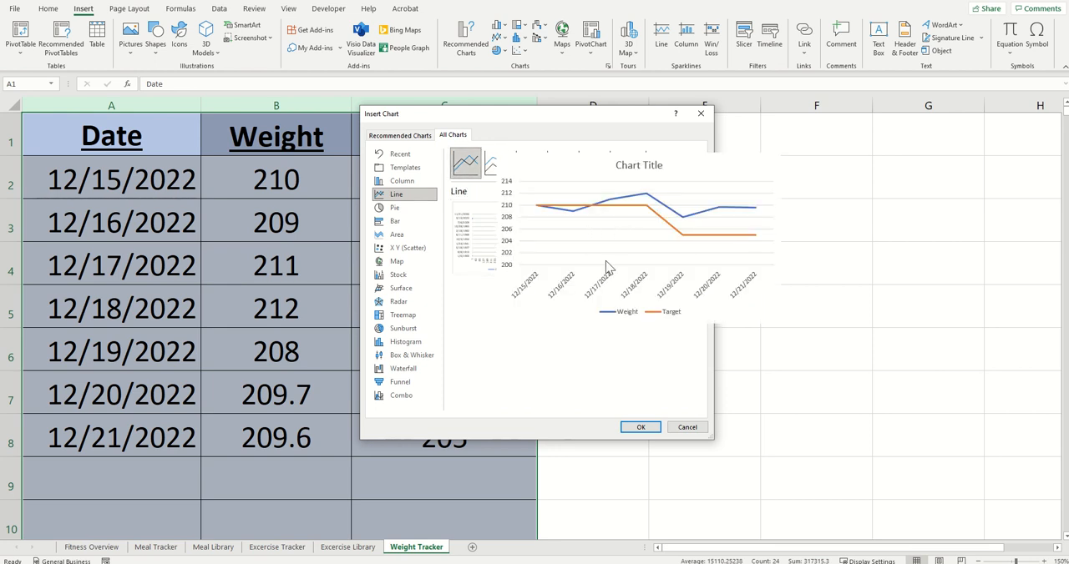
left_click(640, 427)
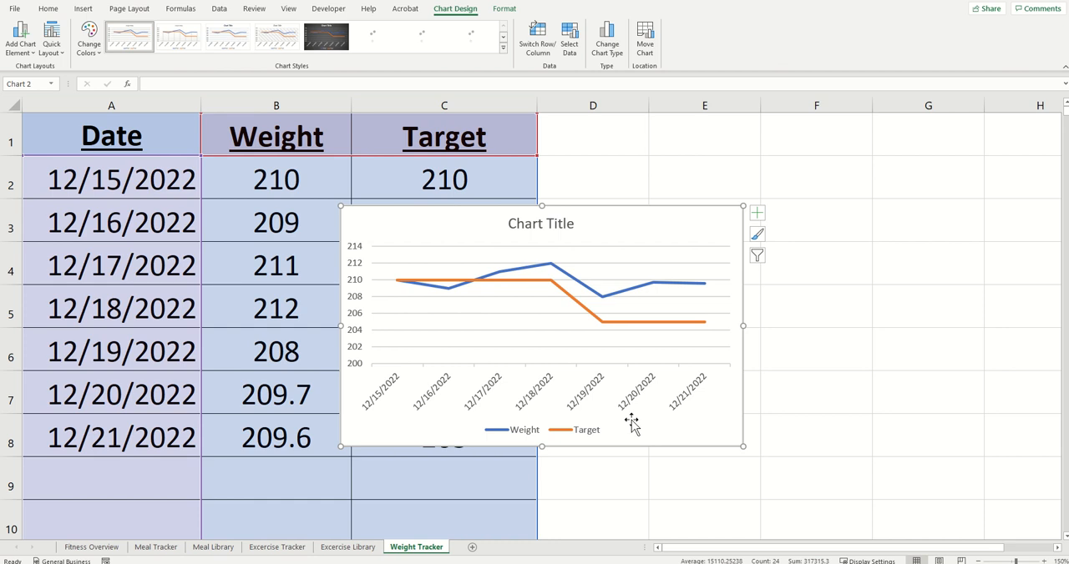
Step: Change the title of the weight and target line chart to Weight Progress
left_click(549, 220)
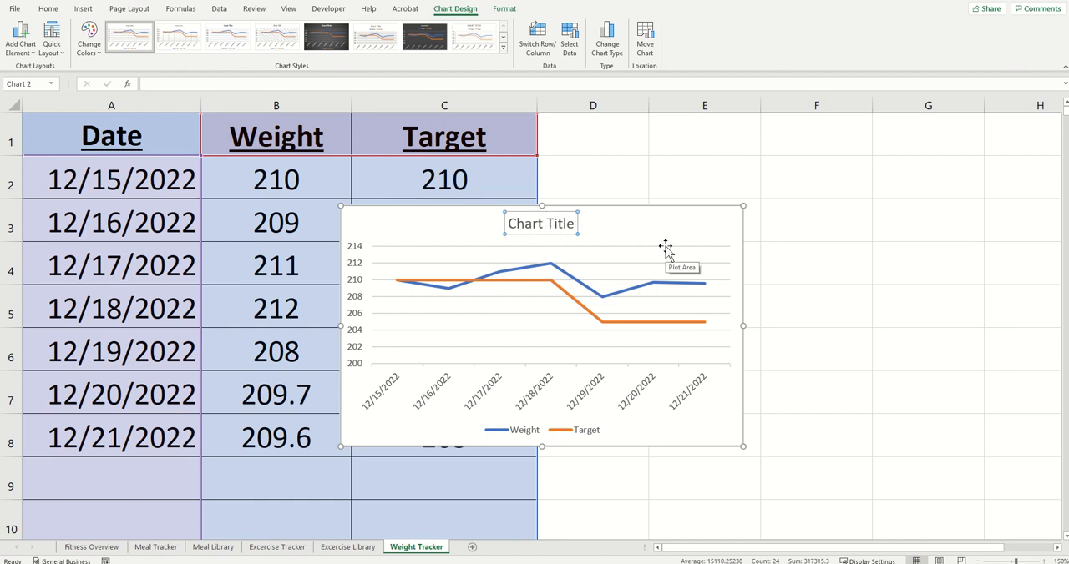
type("Weight Progress")
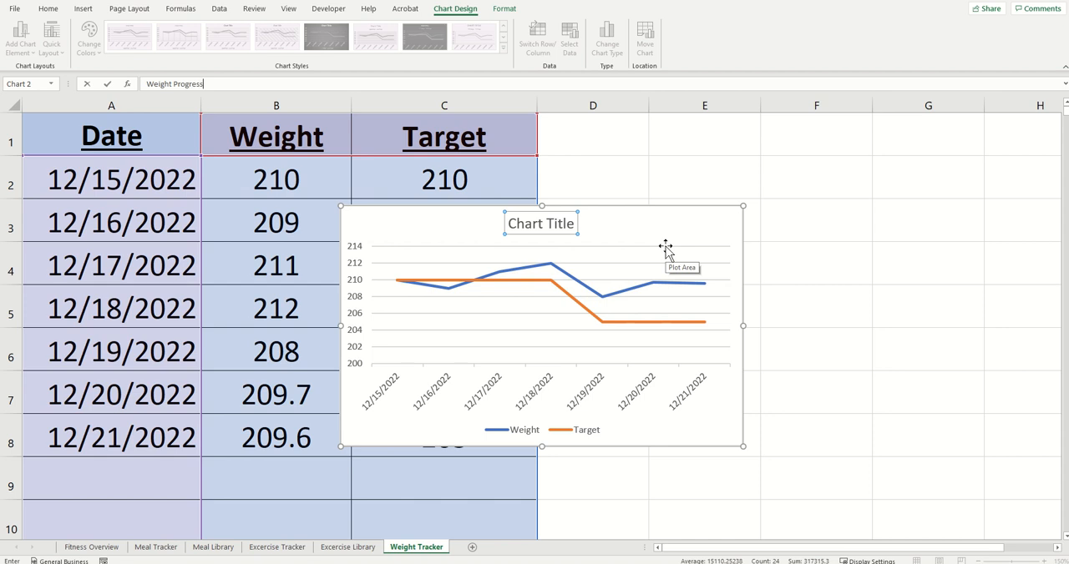
key("Return")
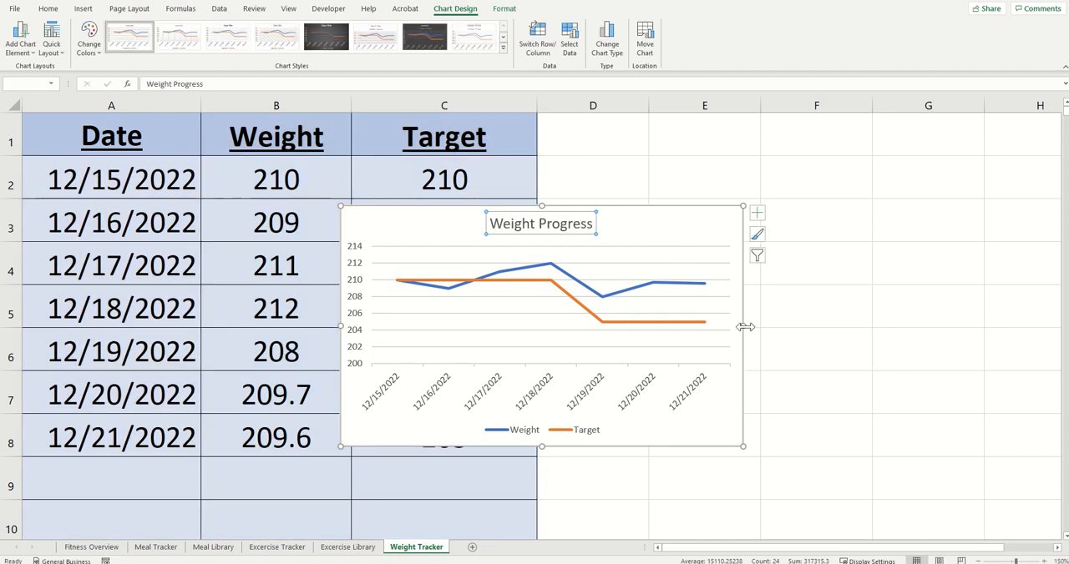
Step: Widen the Weight Progress chart to the end of column F and apply the dark grey gradient chart style
left_click_drag(746, 323, 866, 325)
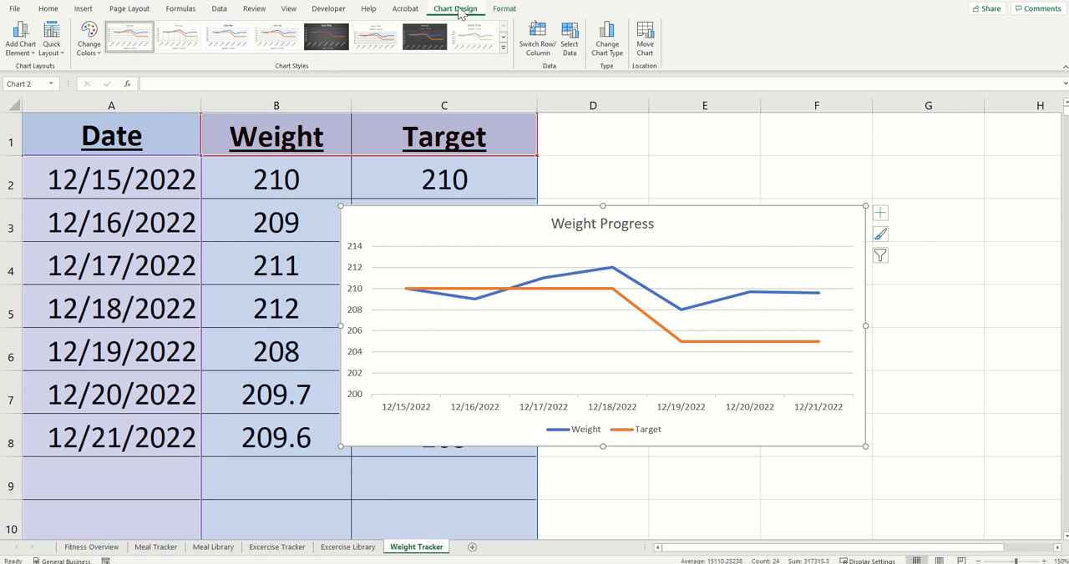
left_click(325, 42)
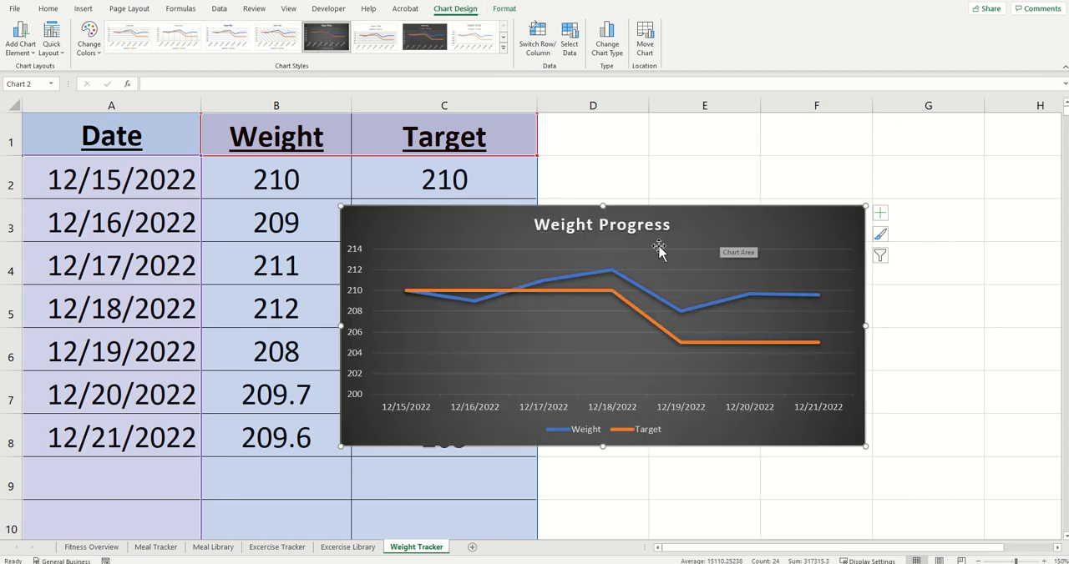
Step: Move the Weight Progress chart as an object to the Fitness Overview sheet
right_click(706, 225)
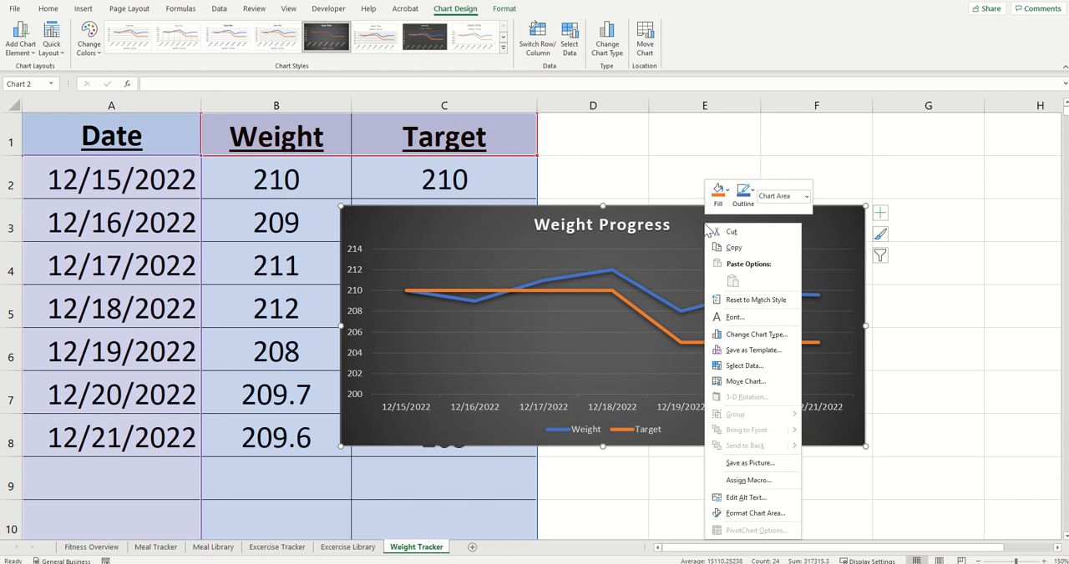
left_click(789, 380)
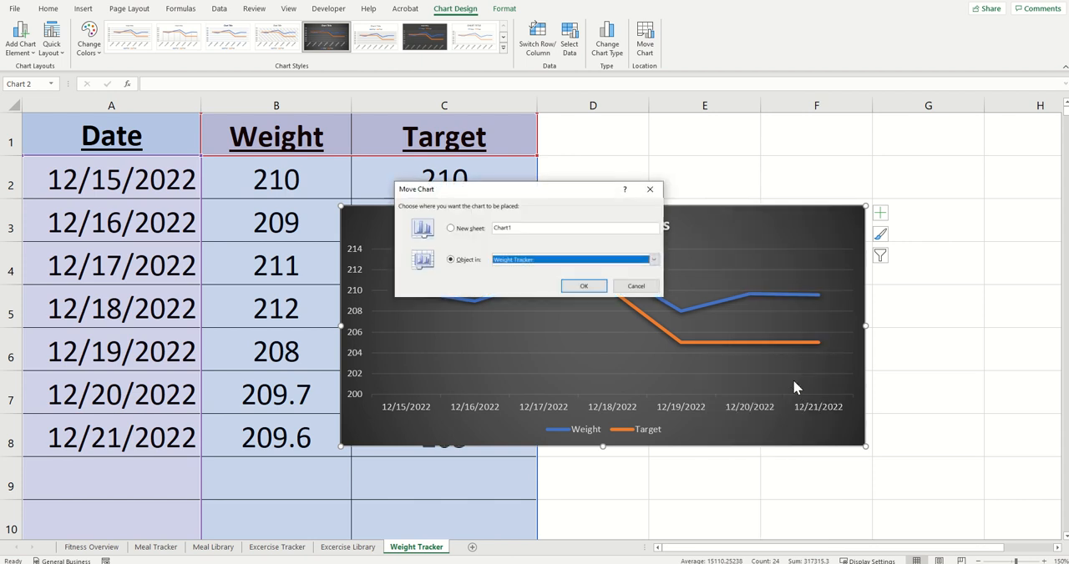
left_click(653, 260)
left_click(551, 269)
left_click(584, 286)
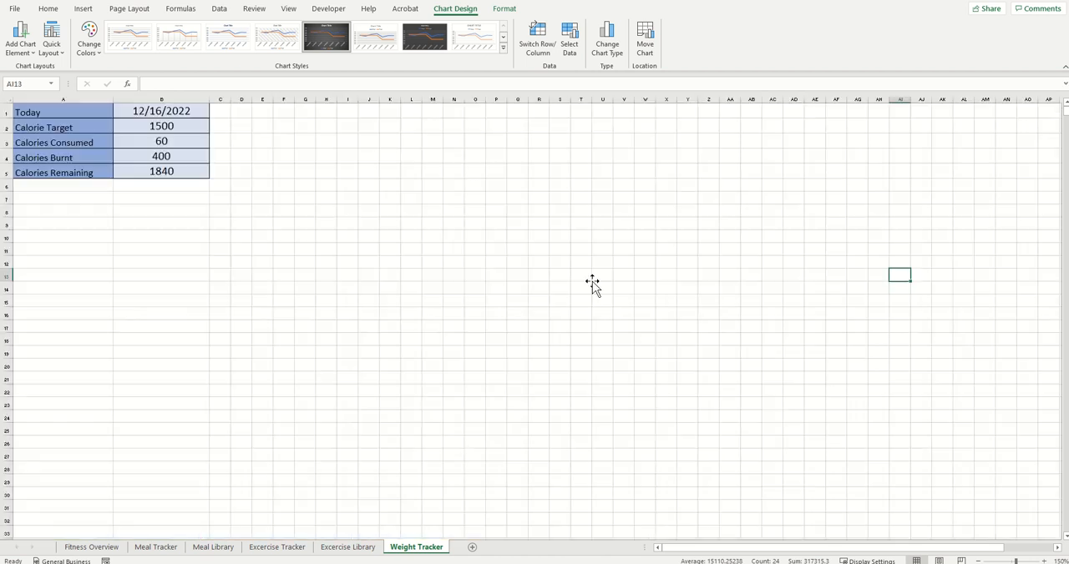
Step: Place the Weight Progress chart directly below the Daily Calorie Tracker chart and resize it to match that chart's width
left_click_drag(365, 160, 234, 399)
scroll(251, 396, "down", 1)
left_click_drag(258, 359, 168, 354)
left_click_drag(232, 445, 398, 452)
scroll(432, 434, "up", 2)
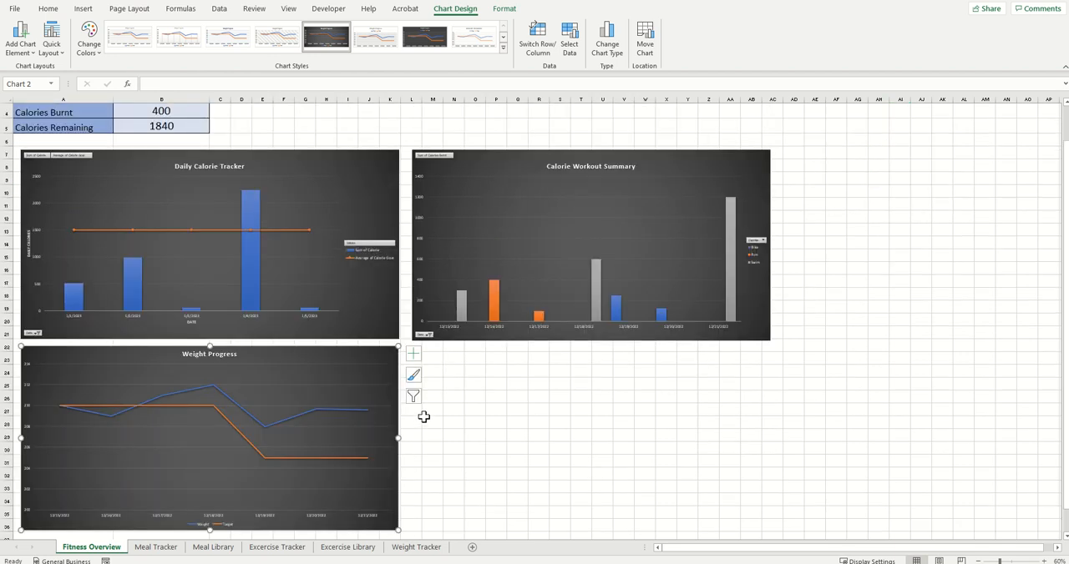
left_click(452, 432)
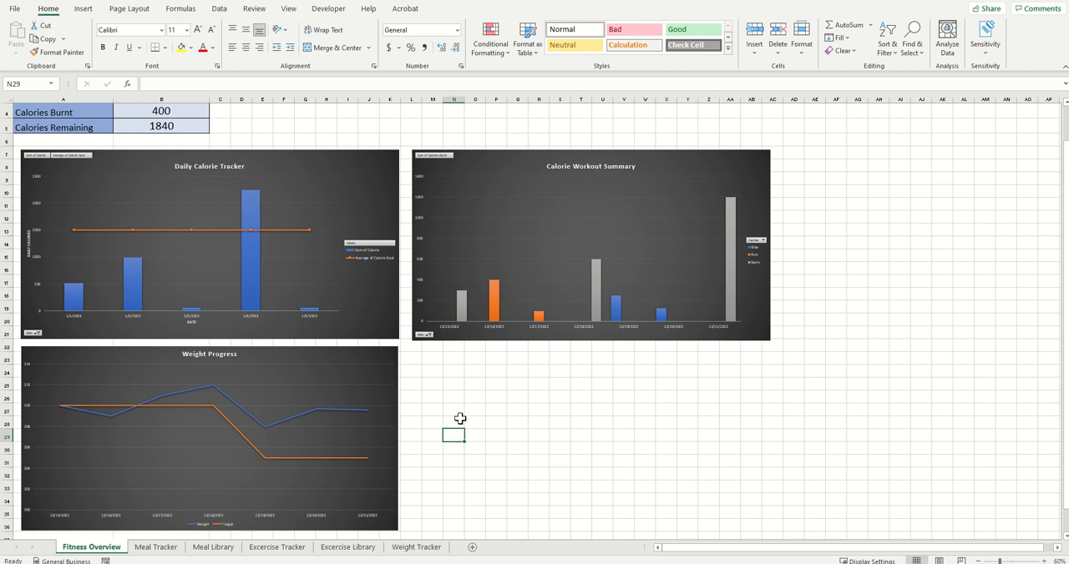
scroll(460, 418, "up", 1)
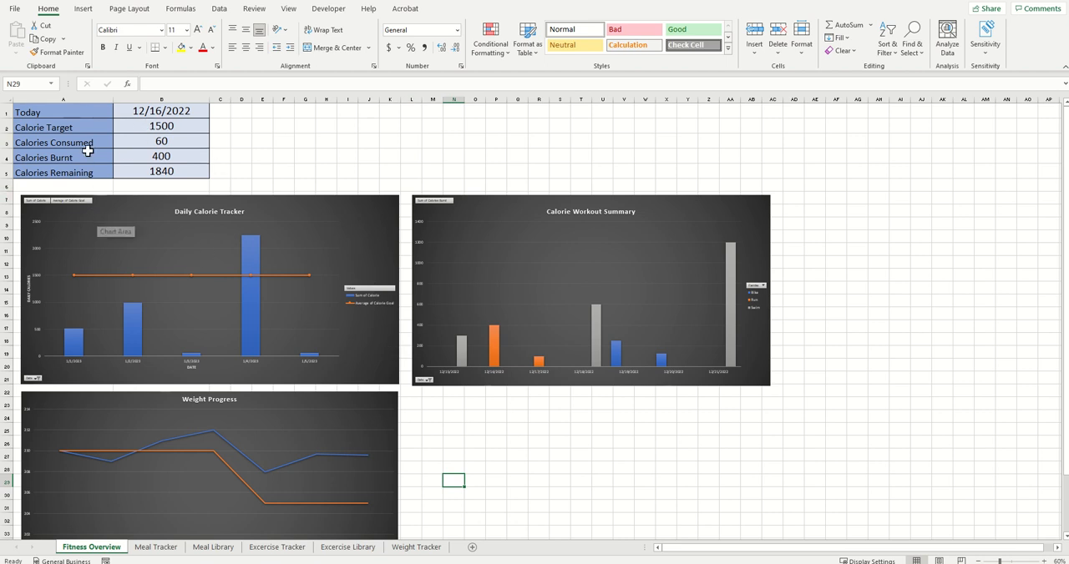
scroll(368, 318, "down", 1)
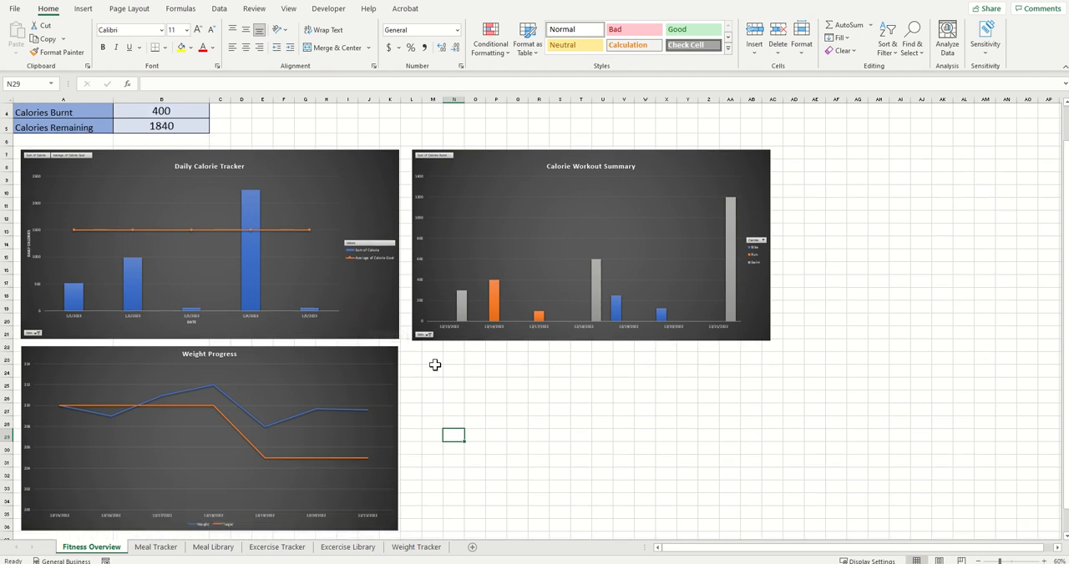
scroll(426, 359, "down", 1)
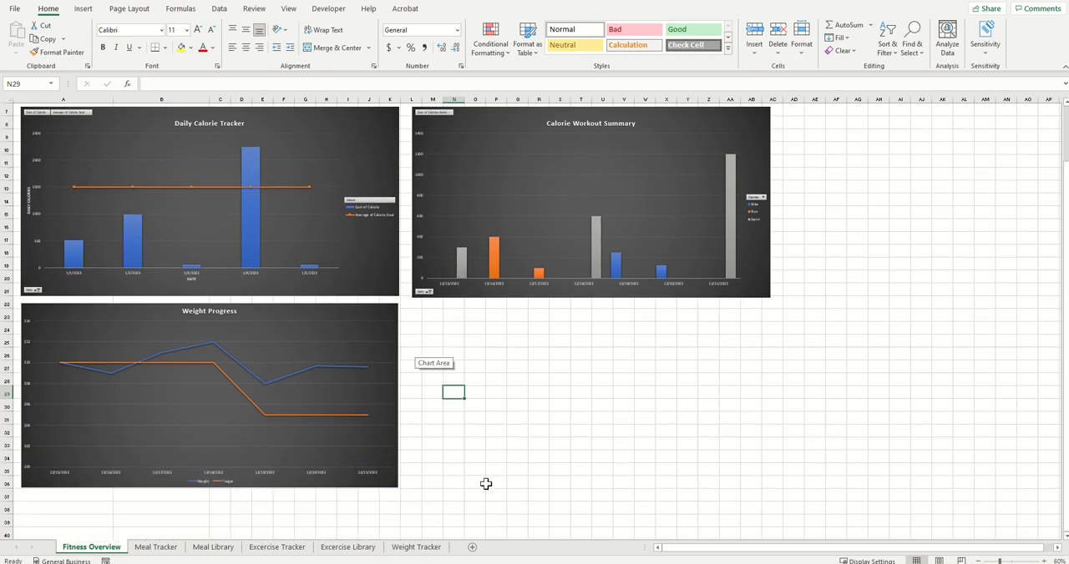
scroll(484, 486, "up", 2)
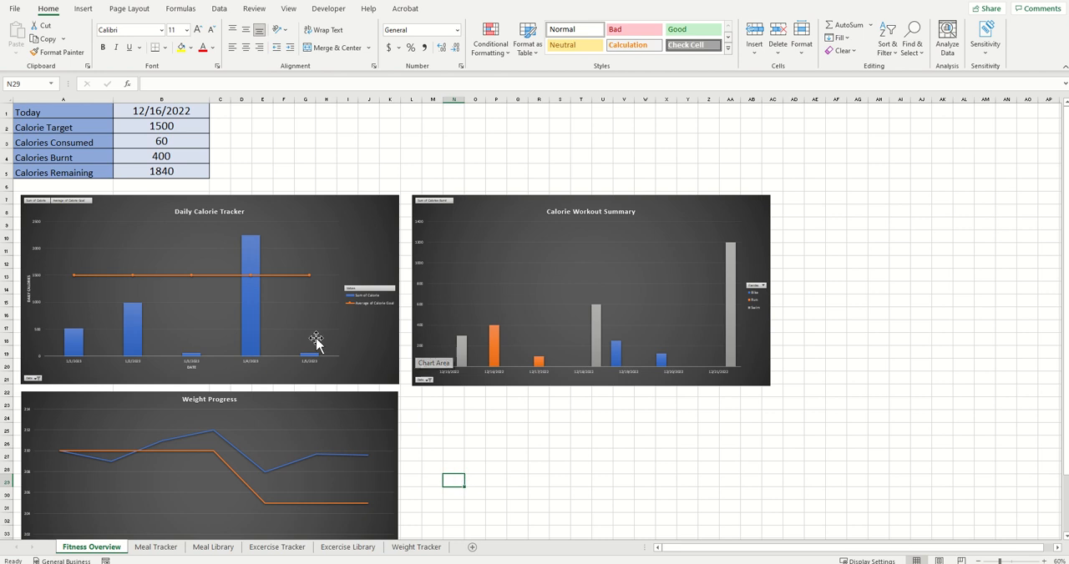